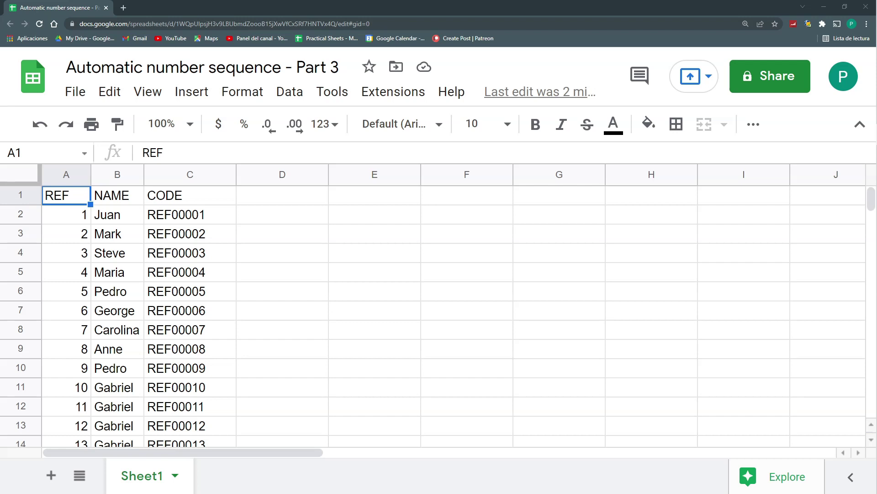
Zoom the sheet to 200% and inspect the sequence formula in cell A2
click(169, 123)
click(166, 329)
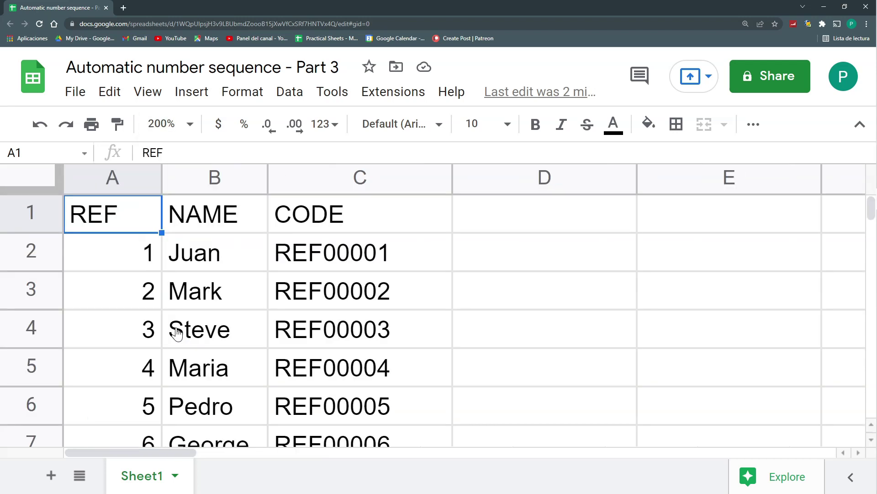
drag(153, 263, 147, 297)
click(147, 251)
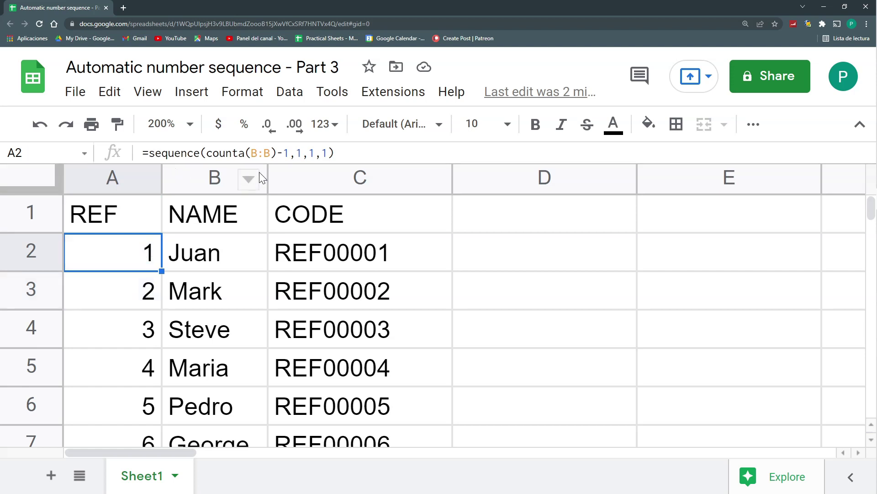
Examine the reference codes down the CODE column and the array formula in its header cell C1
click(387, 260)
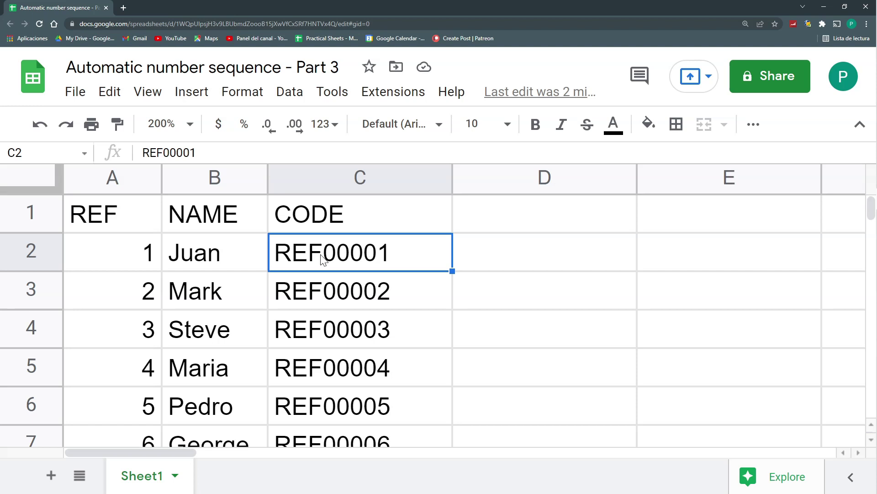
scroll(400, 259, down, 5)
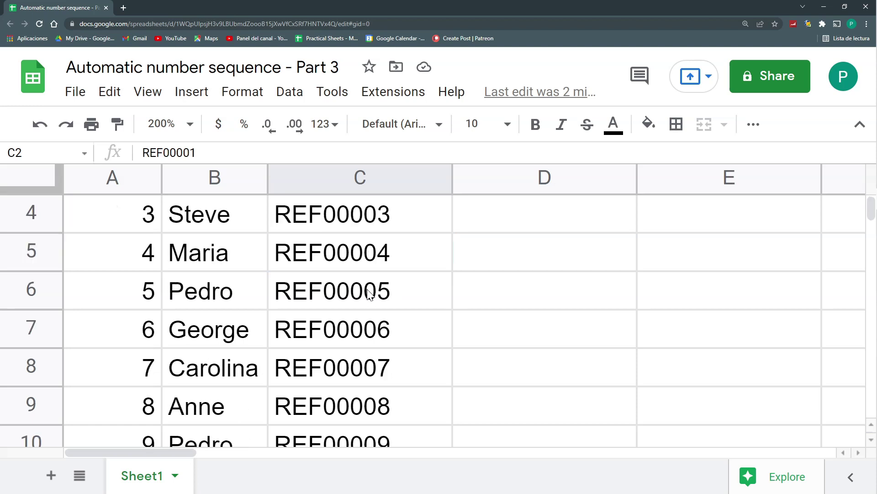
scroll(383, 295, up, 1)
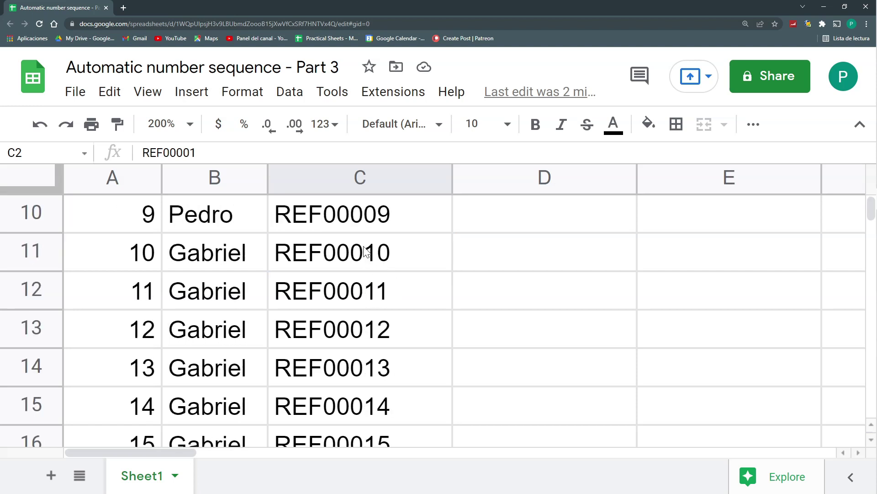
scroll(359, 333, down, 20)
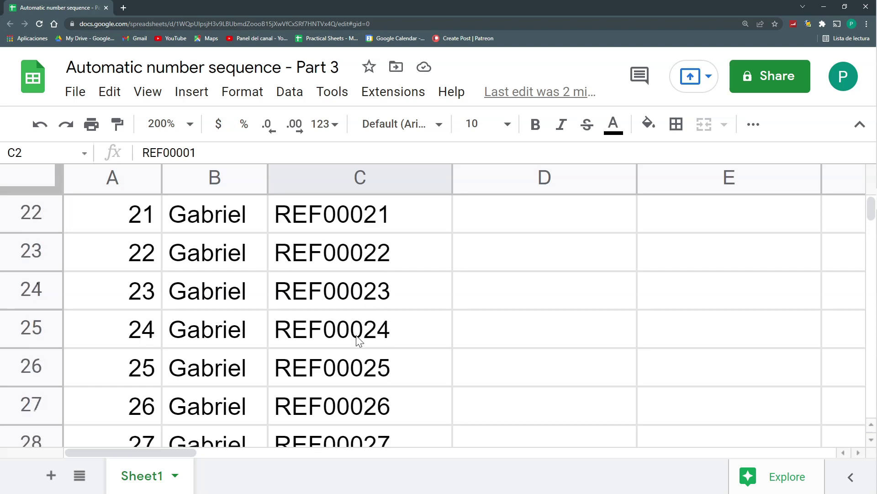
scroll(357, 340, down, 20)
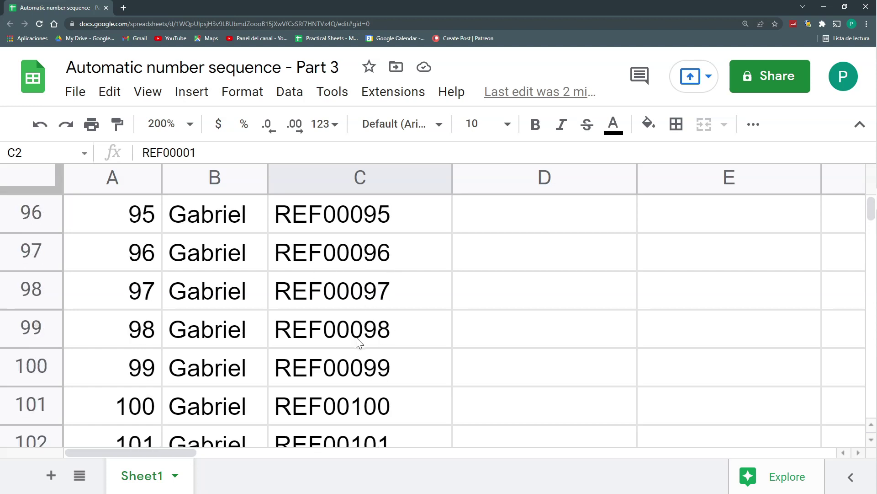
scroll(358, 340, up, 4)
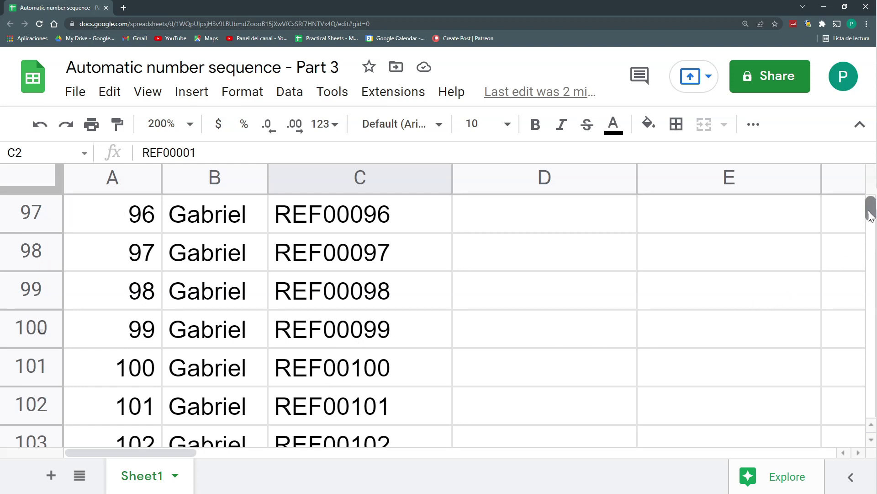
drag(868, 211, 801, 190)
click(340, 224)
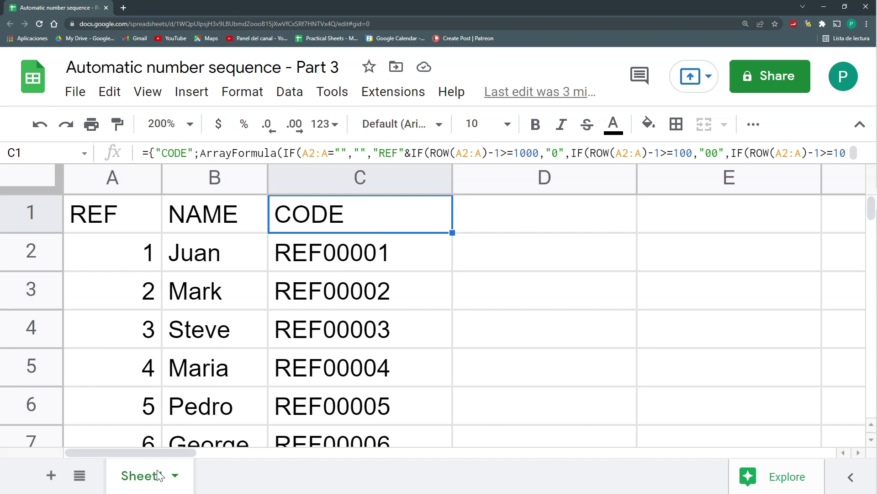
Delete the REF column with its sequence formula from the sheet
click(113, 180)
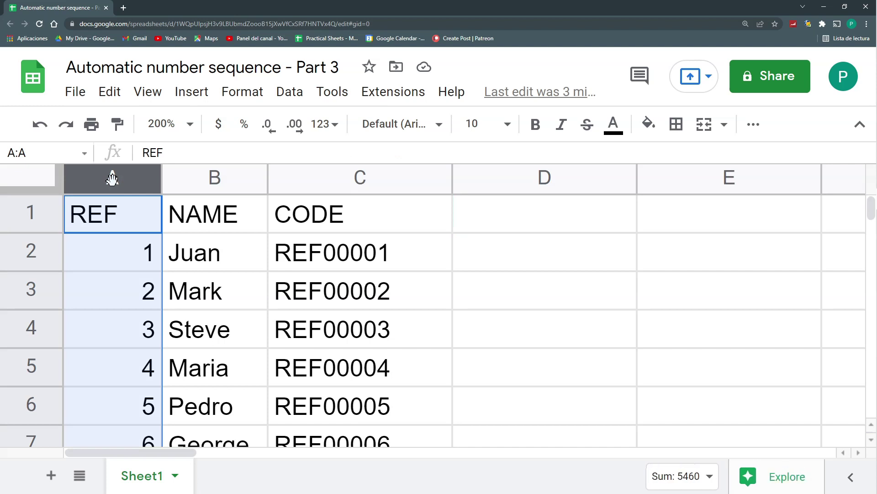
click(130, 251)
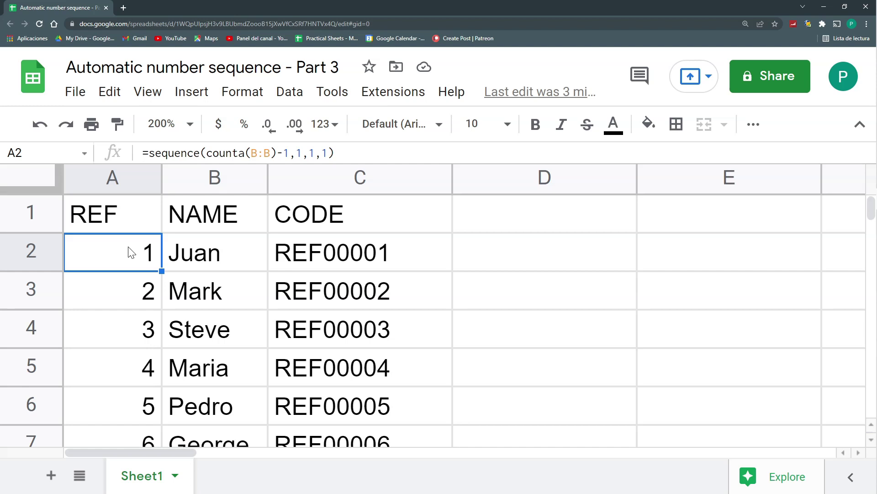
click(120, 179)
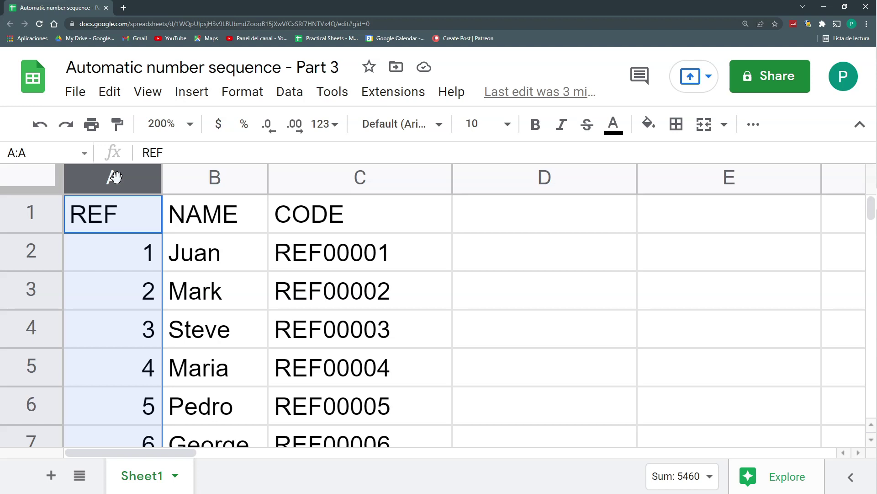
key(ctrl+alt+minus)
key(ctrl+z)
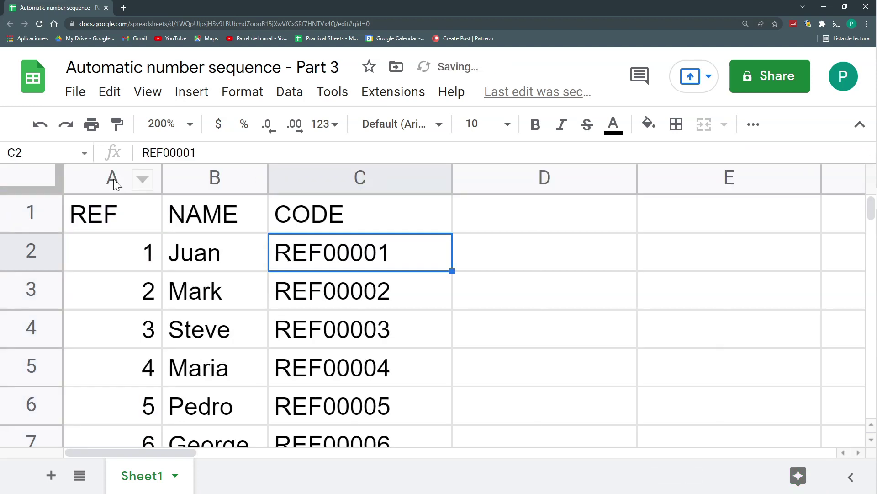
click(115, 180)
key(Delete)
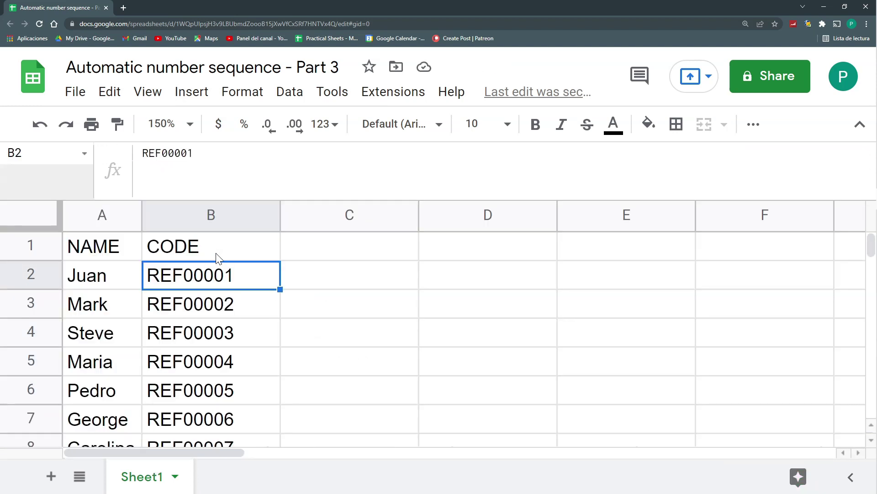
Replace the CODE formula in B1 with the header CUSTOMER CAT and fit column B to its content
click(218, 256)
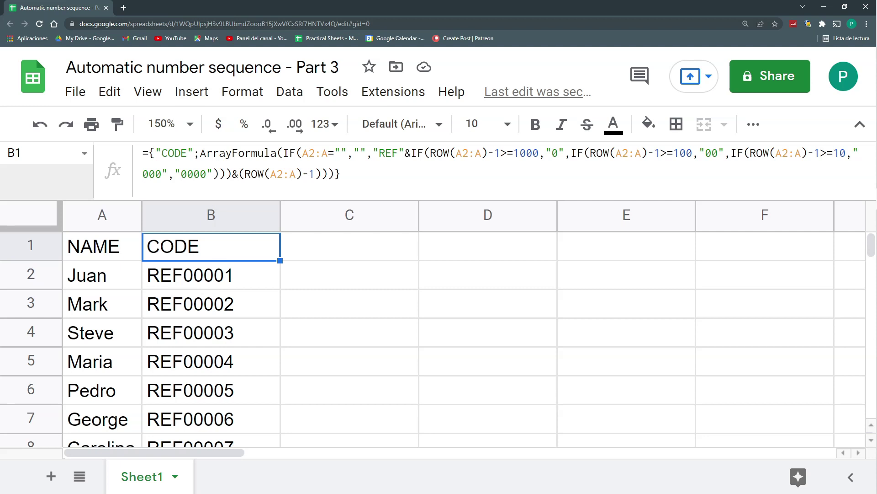
key(Delete)
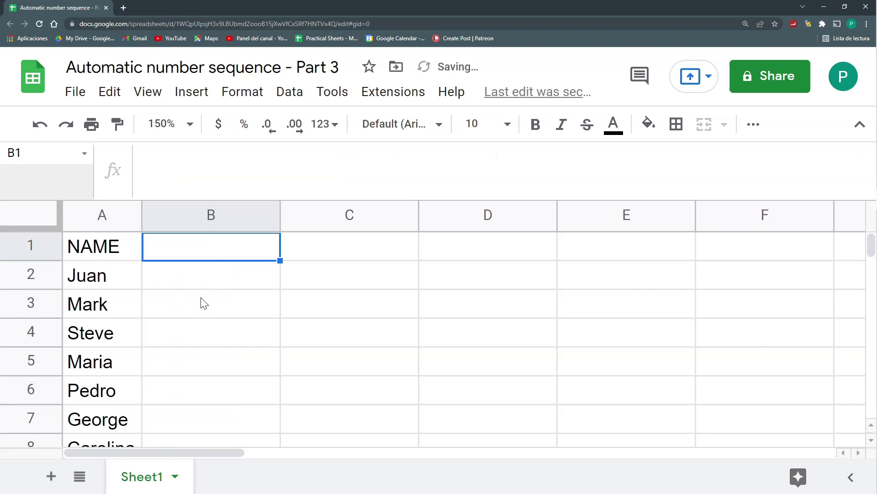
click(192, 278)
click(183, 243)
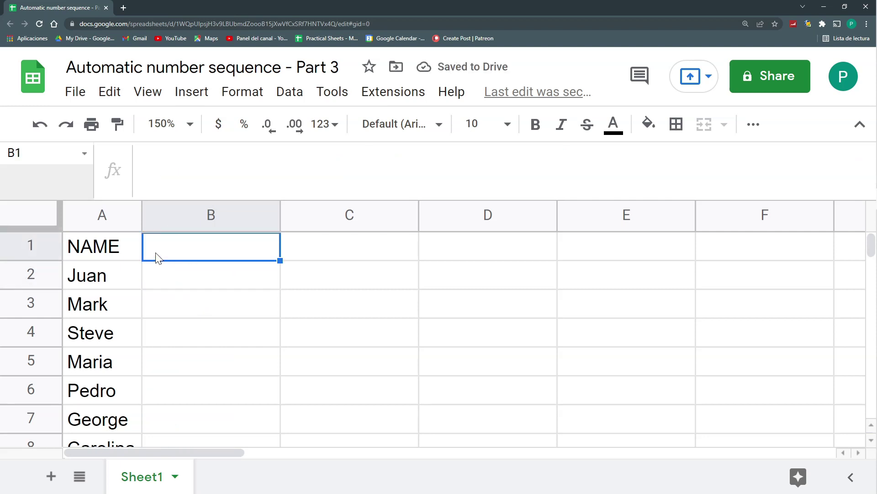
text(CUSTOMER CAT)
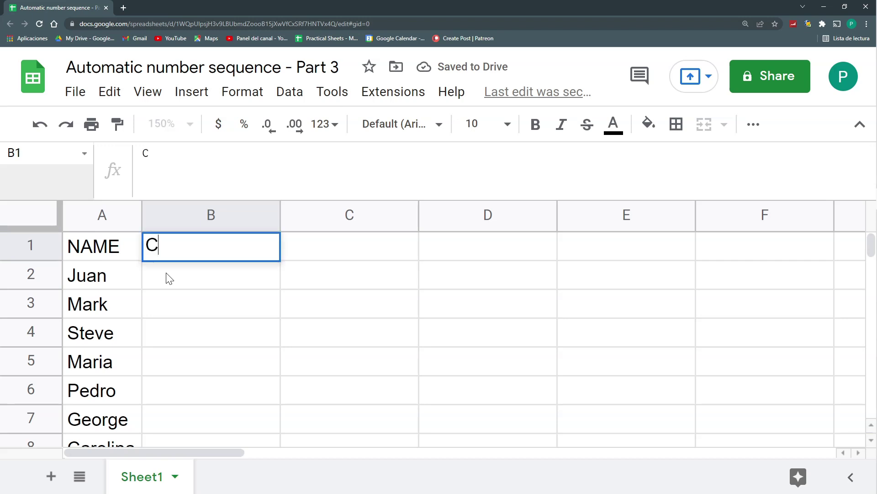
key(Return)
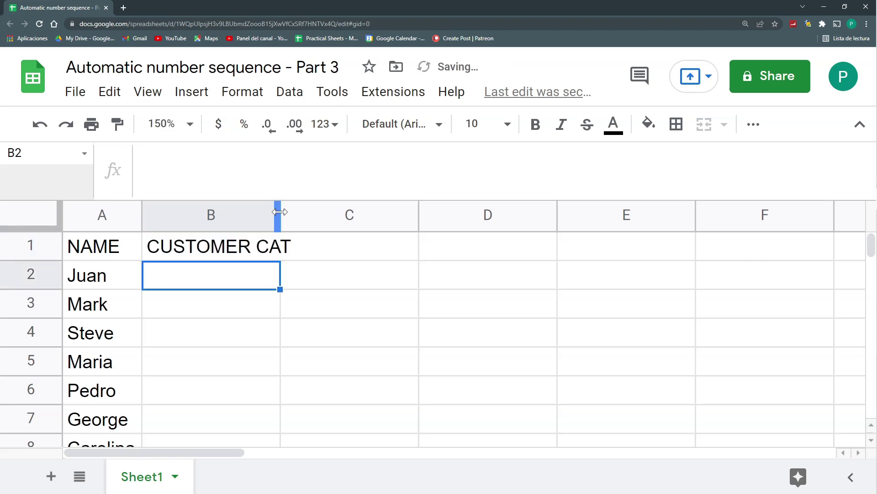
double_click(280, 215)
Enter the customer categories VIP, Frequent, New and Abandoned in cells B2 to B5
text(c)
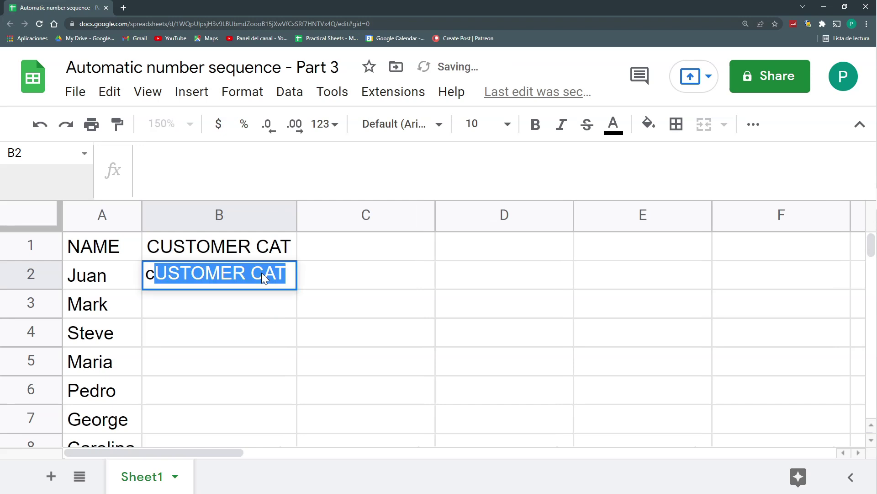
key(BackSpace)
key(BackSpace)
text(VIP)
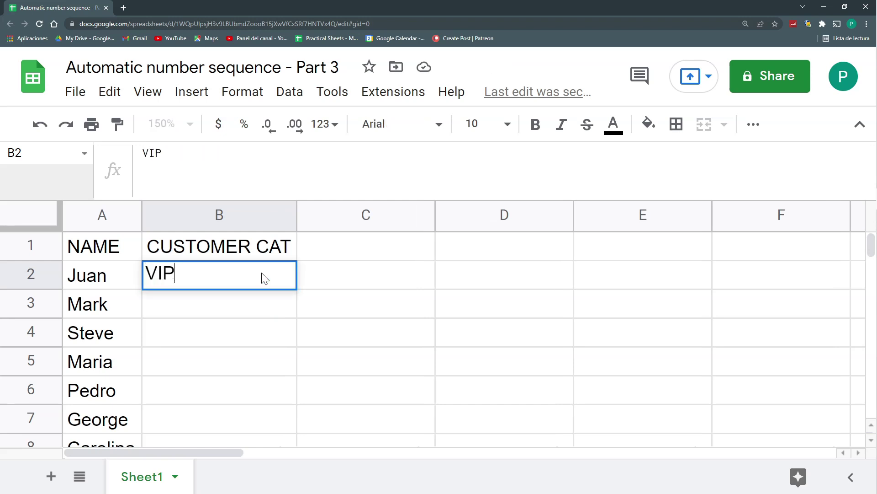
key(Return)
text(Frequent)
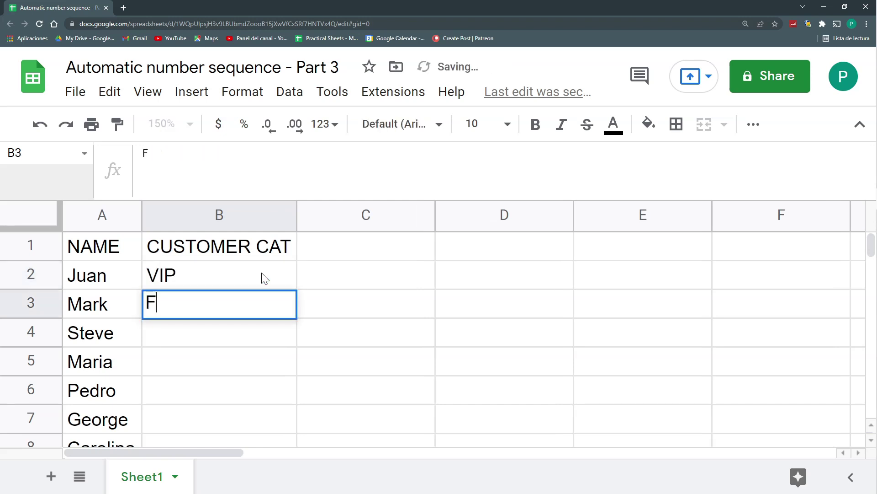
key(Return)
text(New)
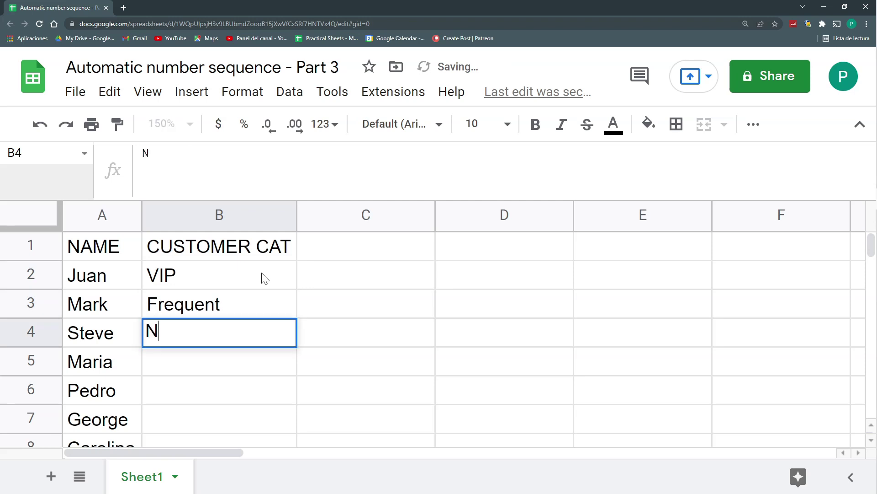
key(Return)
text(Abandones)
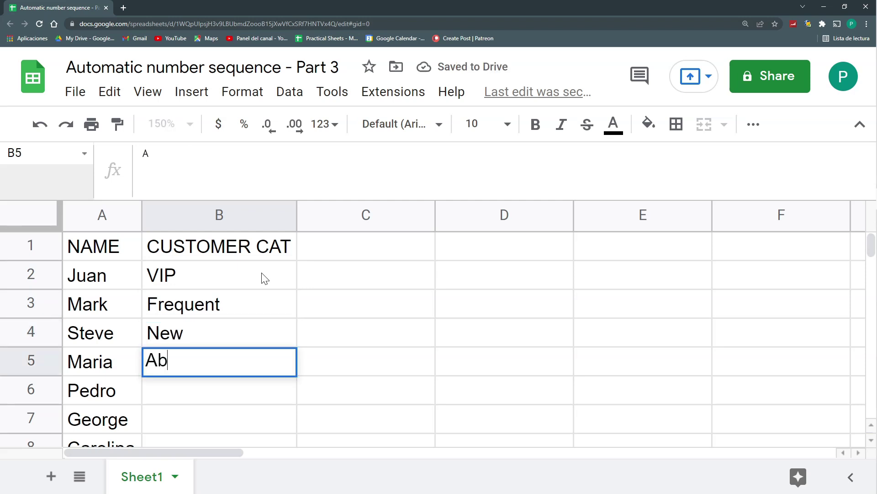
key(BackSpace)
text(doned)
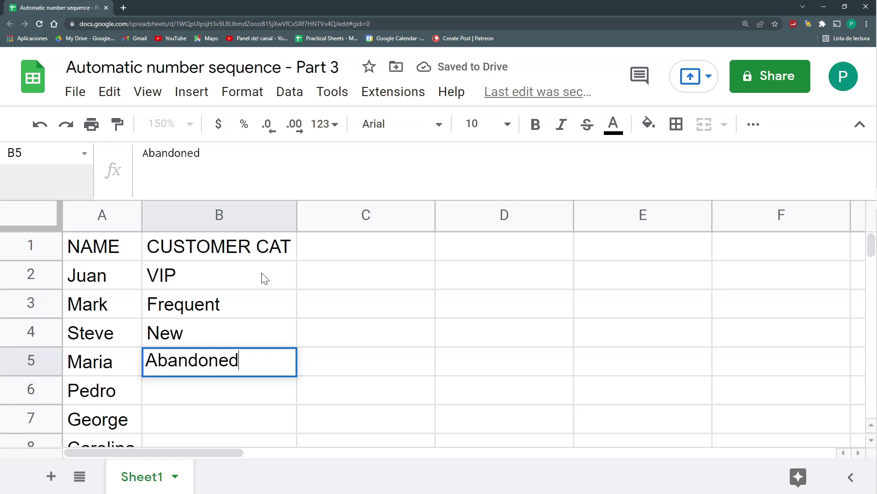
Copy the category Frequent into B6 and the category VIP into B7 and B8
drag(265, 279, 244, 293)
click(240, 305)
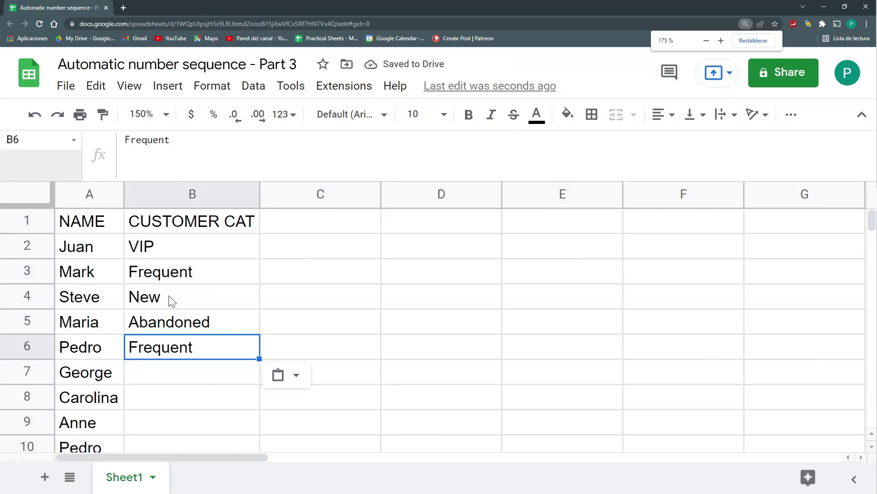
click(192, 247)
key(ctrl+c)
click(181, 379)
key(ctrl+v)
click(183, 400)
key(ctrl+v)
scroll(179, 352, down, 1)
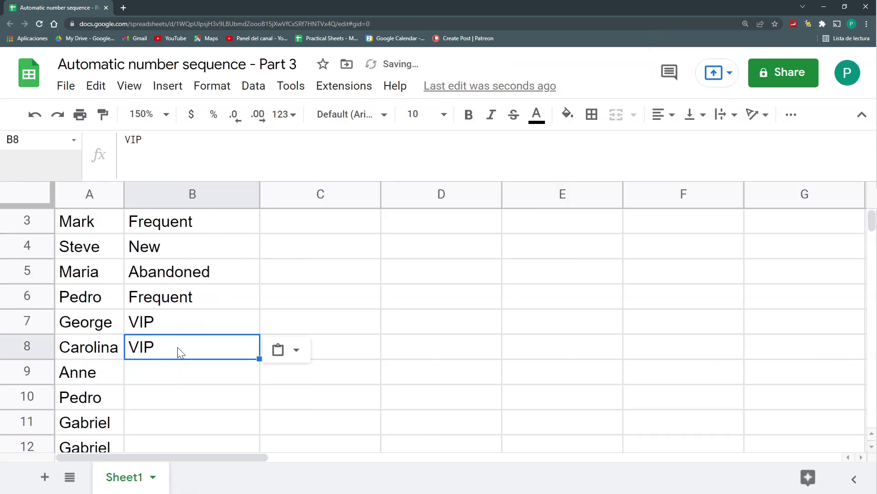
Fill B9:B12 with copies of the categories New, Abandoned, Abandoned and New, and clear the remaining names below row 12
drag(168, 252, 169, 275)
key(ctrl+c)
click(170, 372)
key(ctrl+v)
click(182, 423)
key(ctrl+v)
scroll(182, 423, down, 3)
click(169, 328)
key(ctrl+v)
click(40, 346)
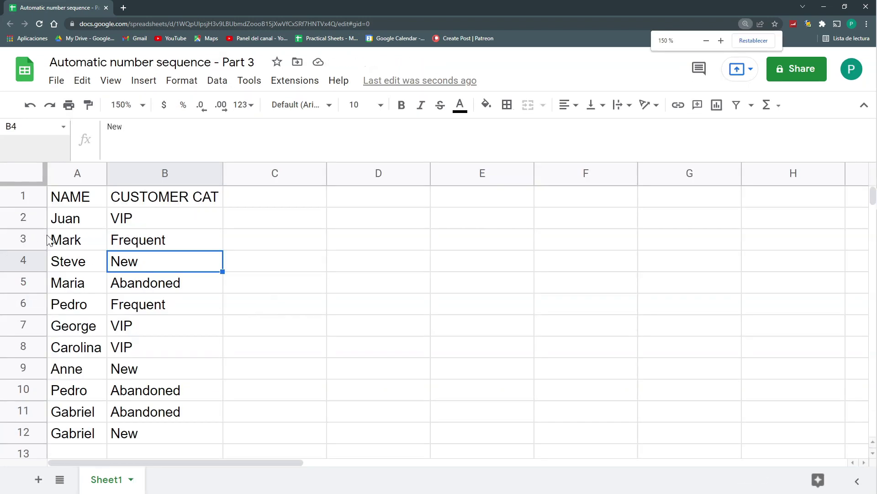
Examine the name and customer category list in A2:B12, comparing the rows that share the VIP and Frequent categories
drag(72, 220, 163, 441)
click(155, 282)
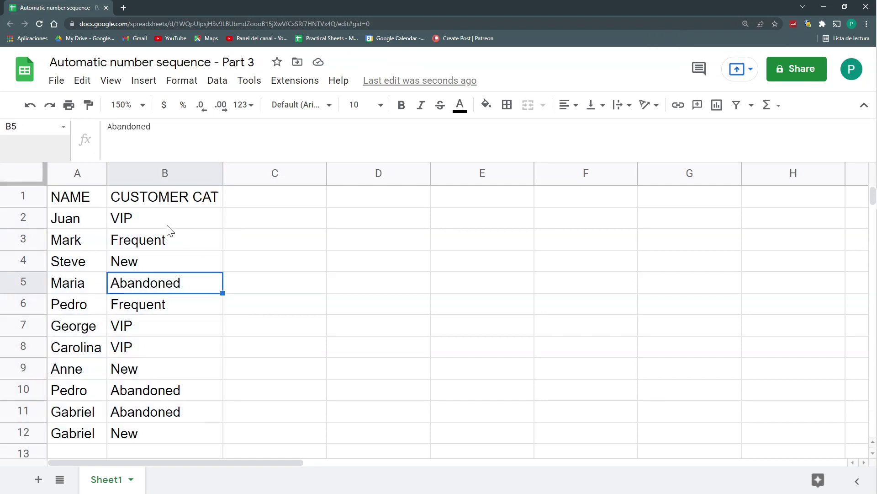
click(263, 225)
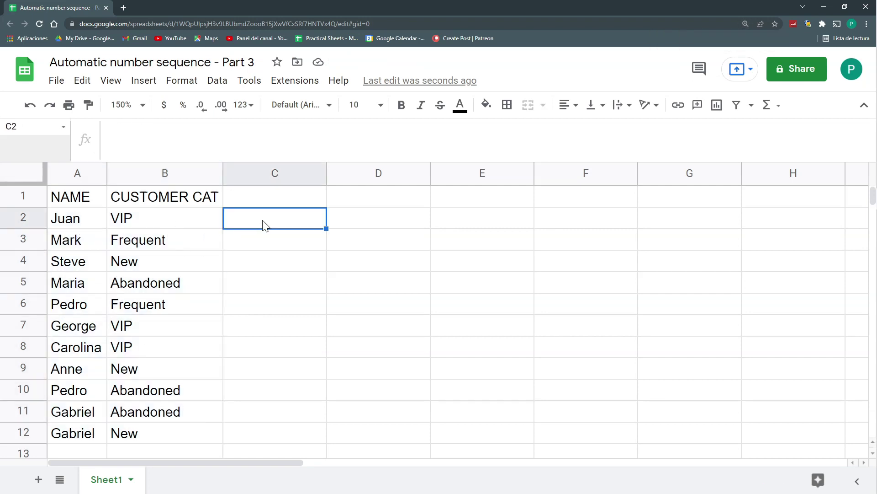
click(197, 226)
click(196, 247)
click(192, 263)
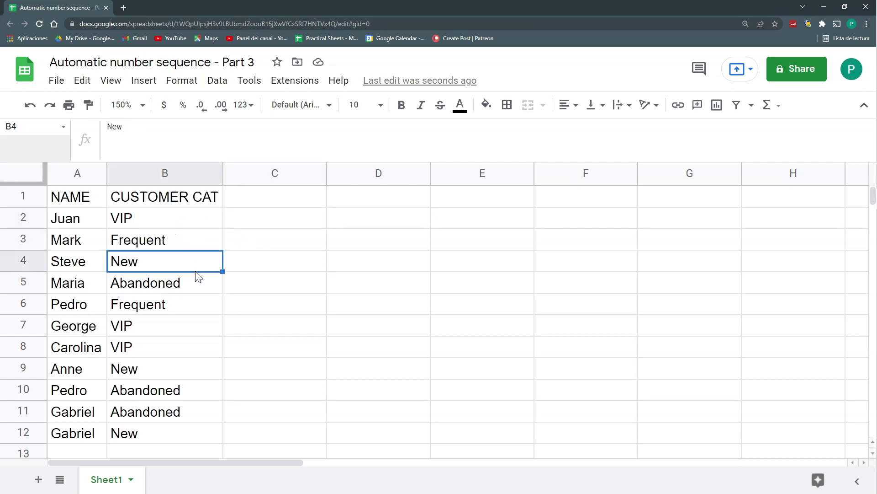
click(196, 225)
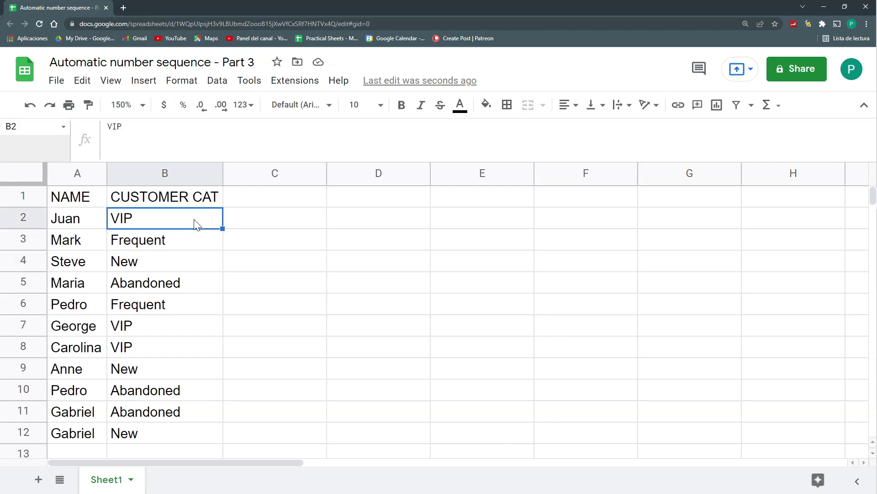
drag(91, 225, 115, 224)
drag(90, 333, 116, 347)
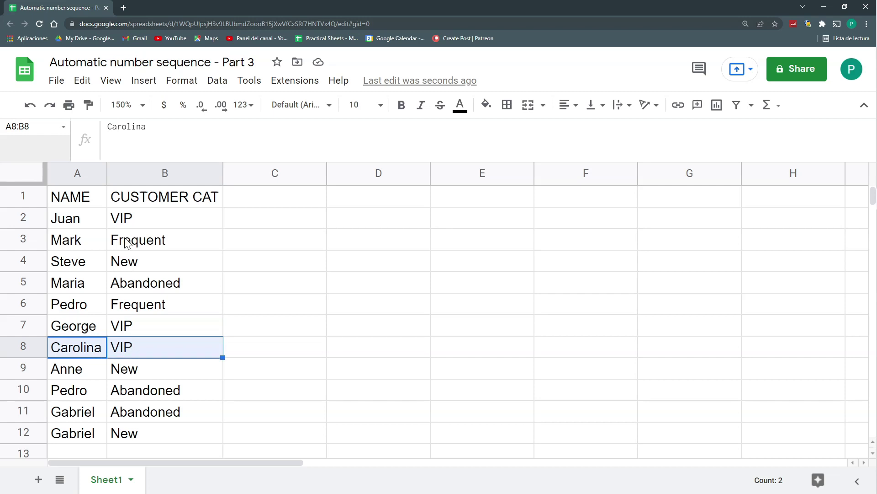
drag(94, 246, 131, 253)
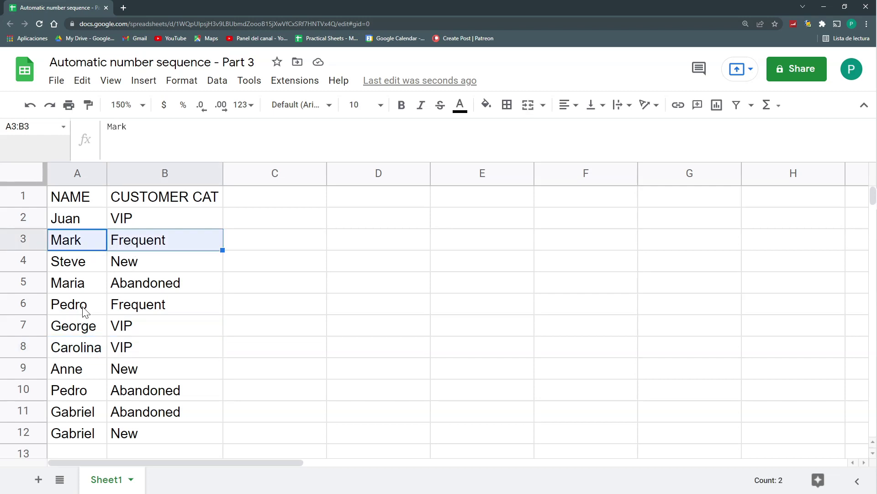
drag(84, 311, 114, 304)
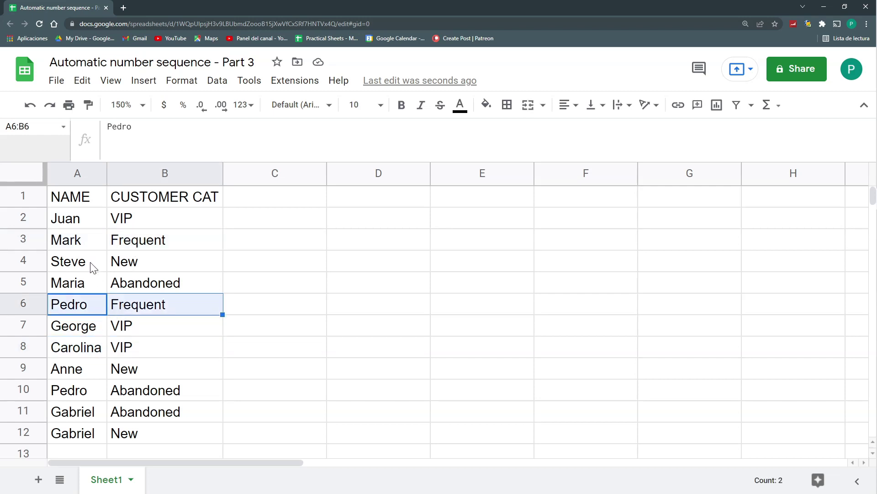
Compare the customer rows that share the New category, rows 4, 9 and 12
drag(93, 265, 125, 267)
drag(88, 375, 139, 374)
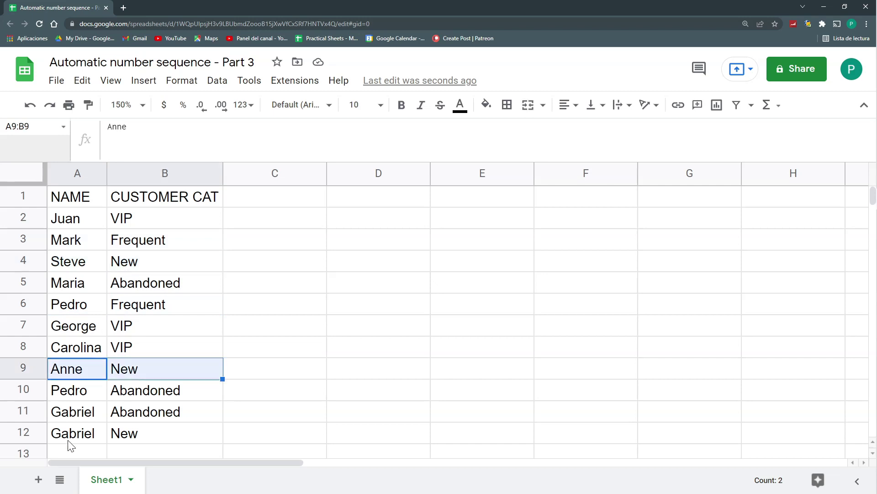
drag(98, 434, 137, 434)
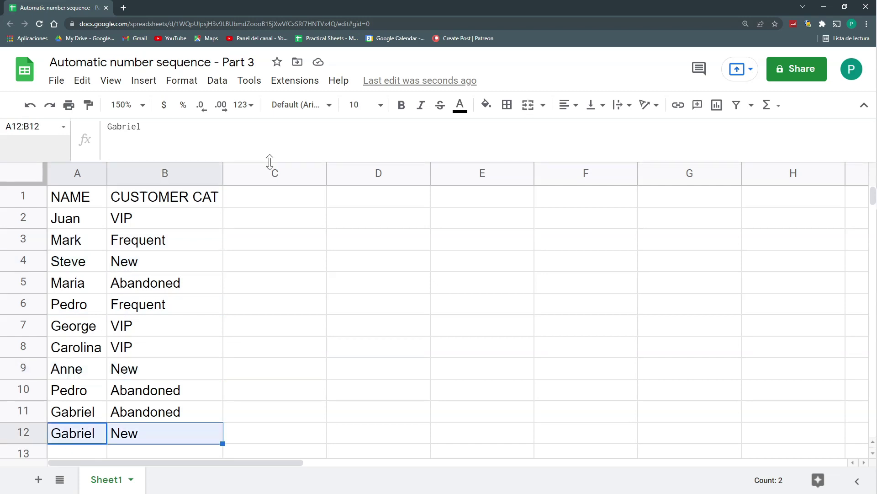
Shrink the formula bar to a single line and enter the formula =ROW(A2) in cell C2
drag(270, 161, 270, 141)
click(243, 204)
click(249, 181)
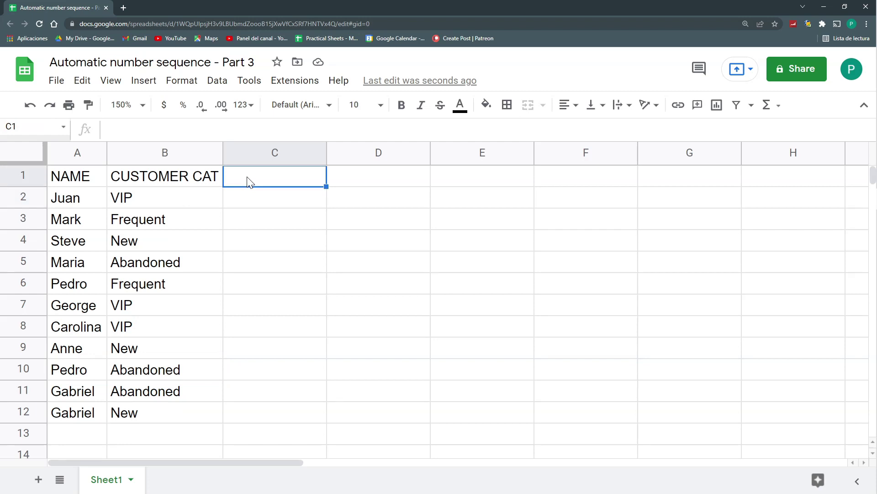
click(255, 204)
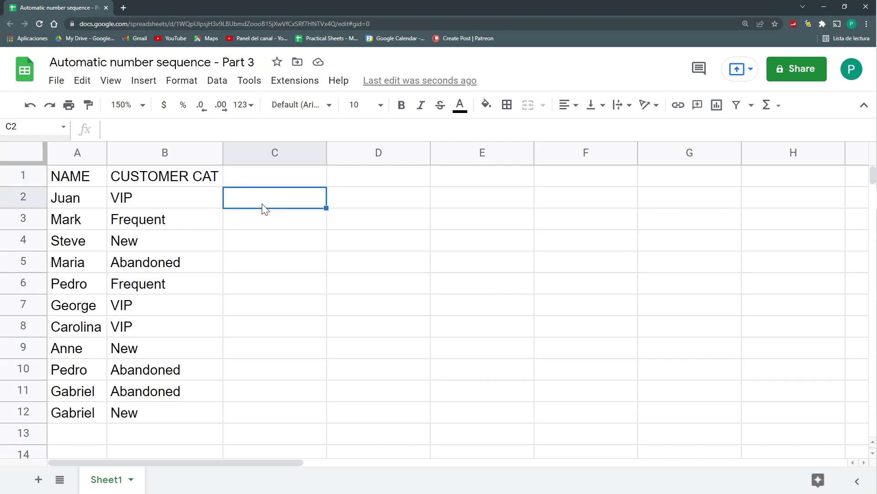
text(=)
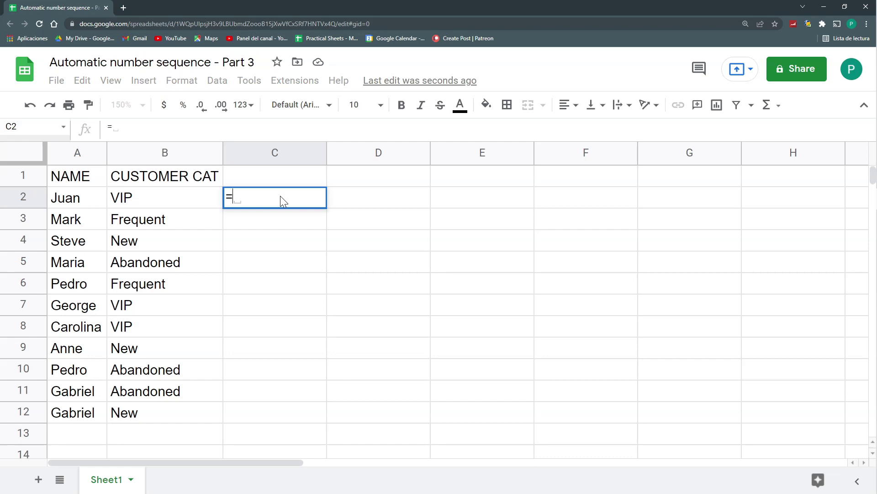
text(row)
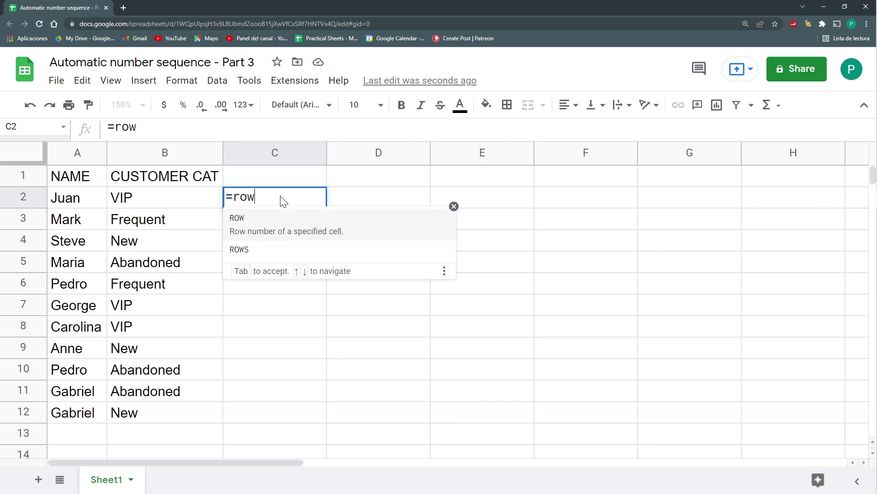
key(Tab)
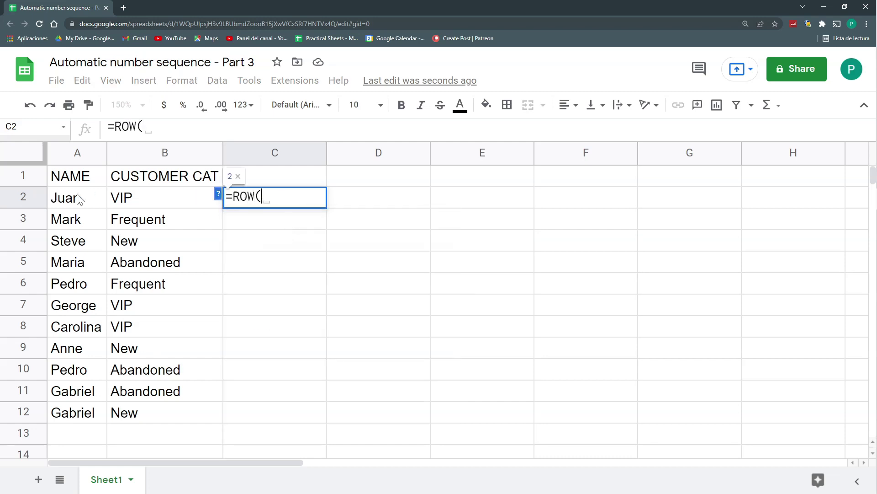
key(ctrl+plus)
text(A2)
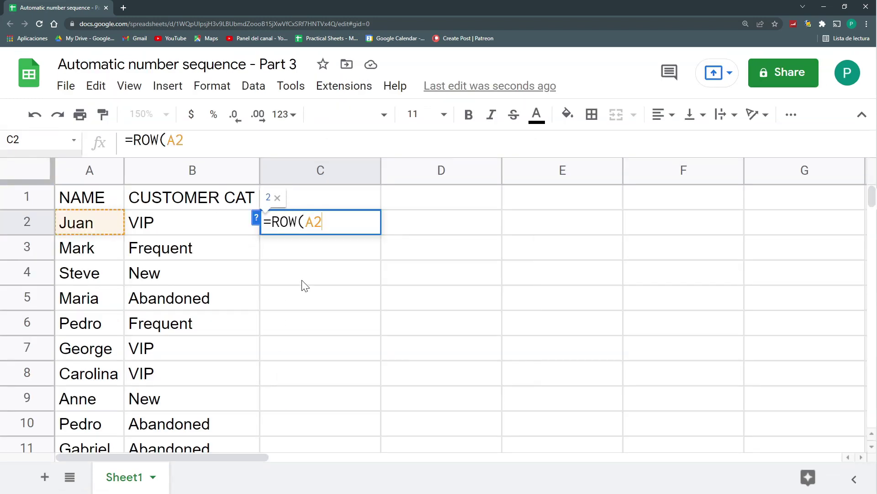
key(Return)
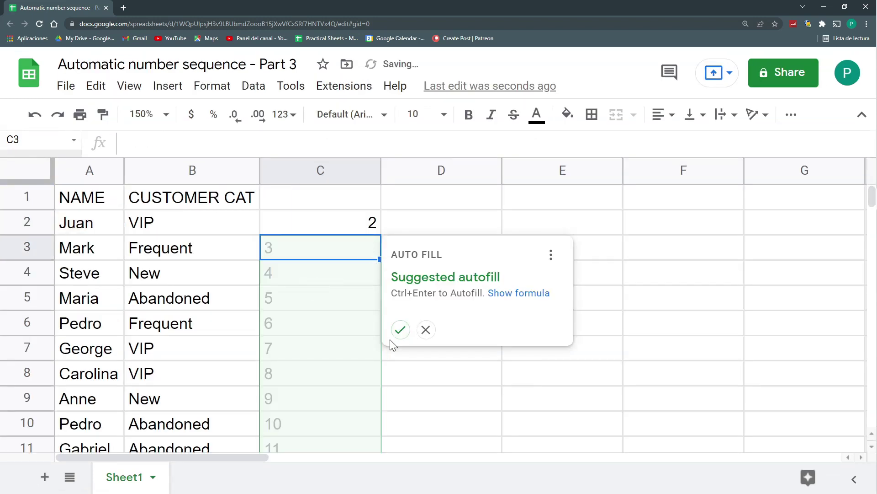
Review the suggested autofill for C3:C12 and reject it
scroll(284, 276, down, 1)
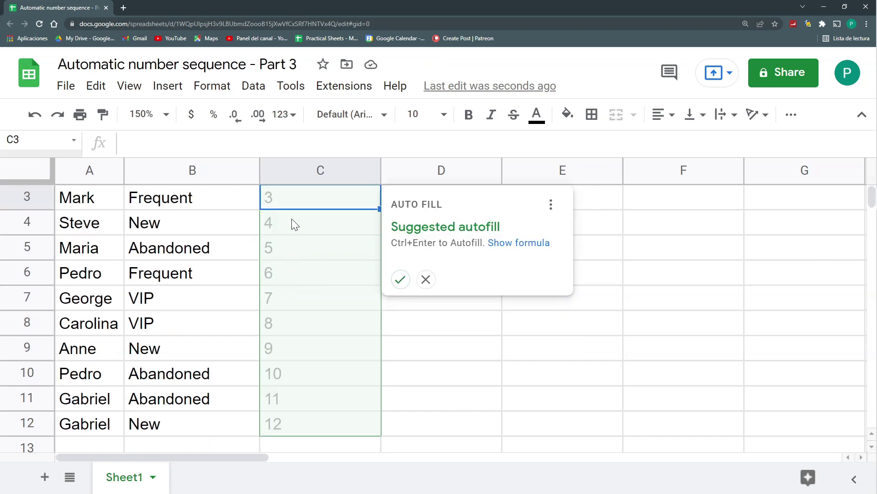
scroll(309, 297, up, 1)
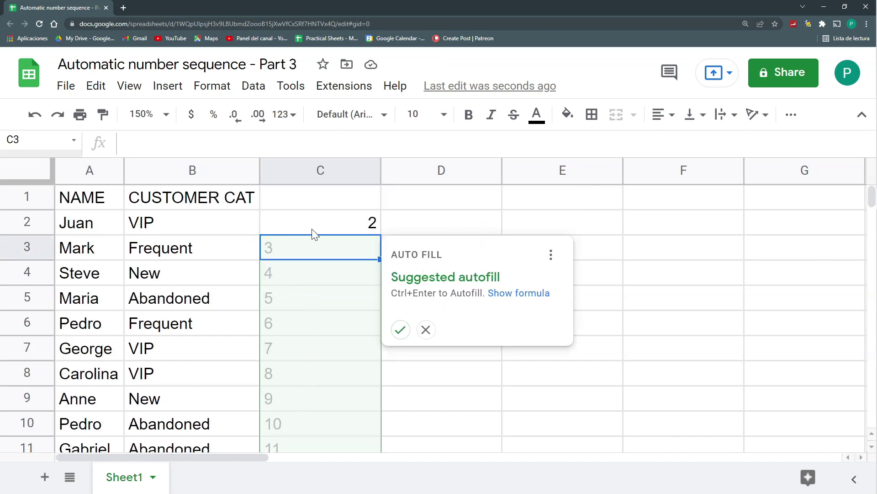
click(426, 329)
Change the C2 formula to =ArrayFormula(ROW(A2:A)) so it covers the whole name column
key(Return)
text(:)
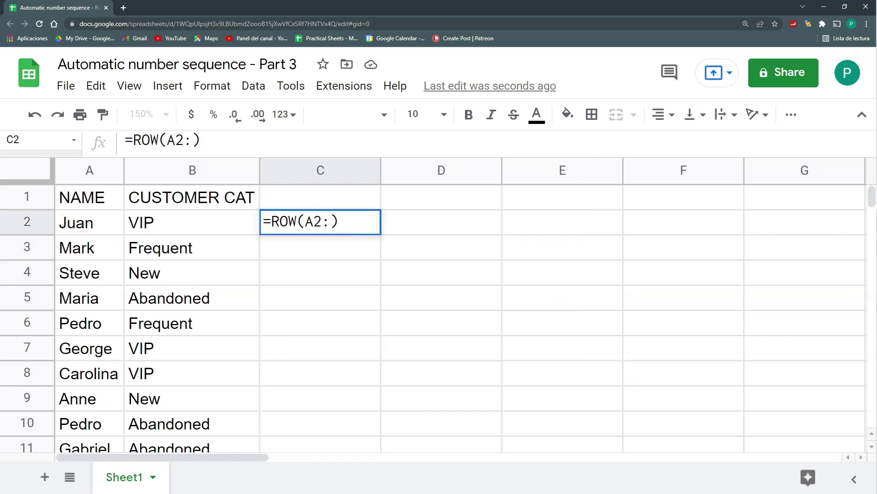
text(A)
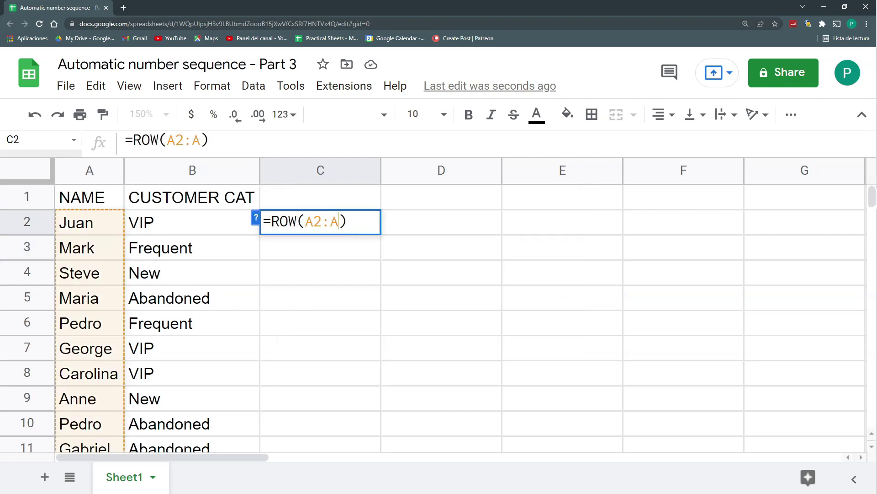
key(Left)
key(Left)
key(Left)
key(Left)
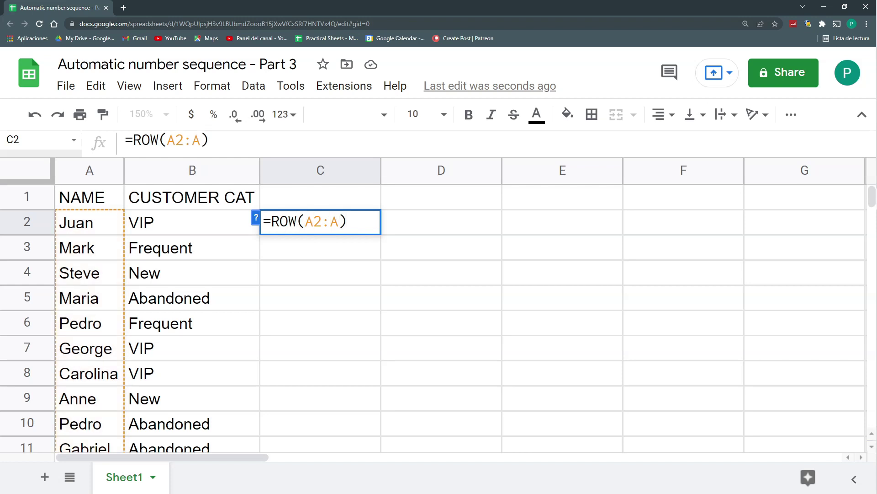
key(ctrl+shift+Return)
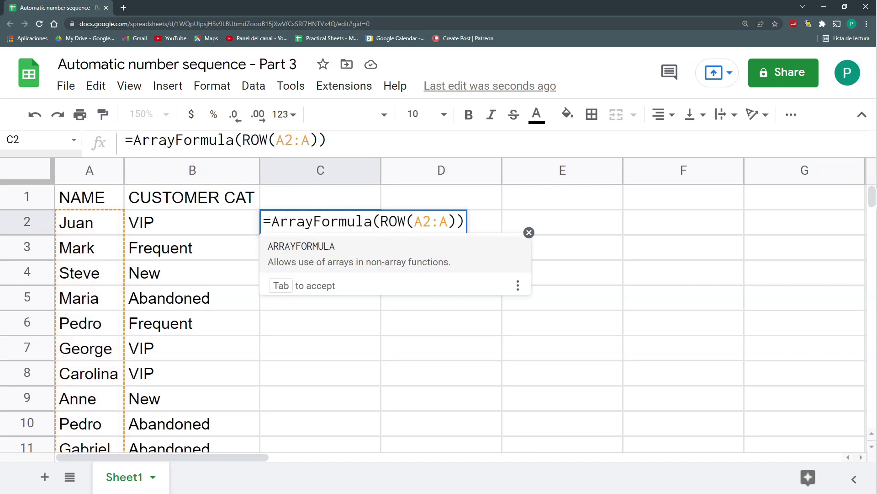
key(Return)
Check the numbering in column C down past the last customer, including the empty row A13:C13
scroll(322, 222, down, 4)
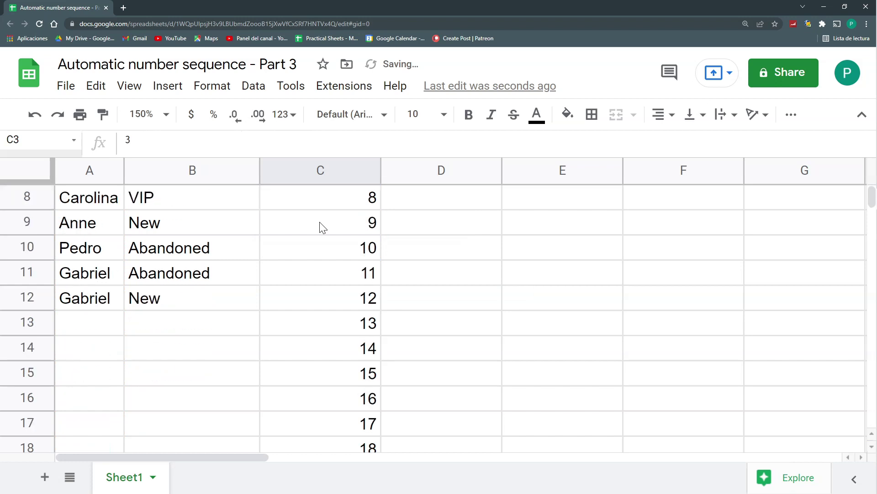
scroll(320, 221, up, 4)
scroll(320, 223, down, 3)
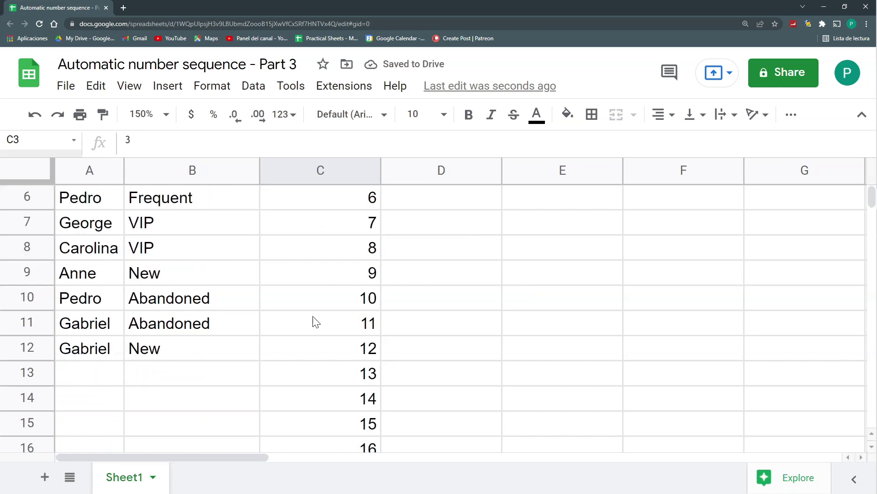
click(312, 382)
drag(116, 379, 333, 386)
scroll(183, 354, up, 3)
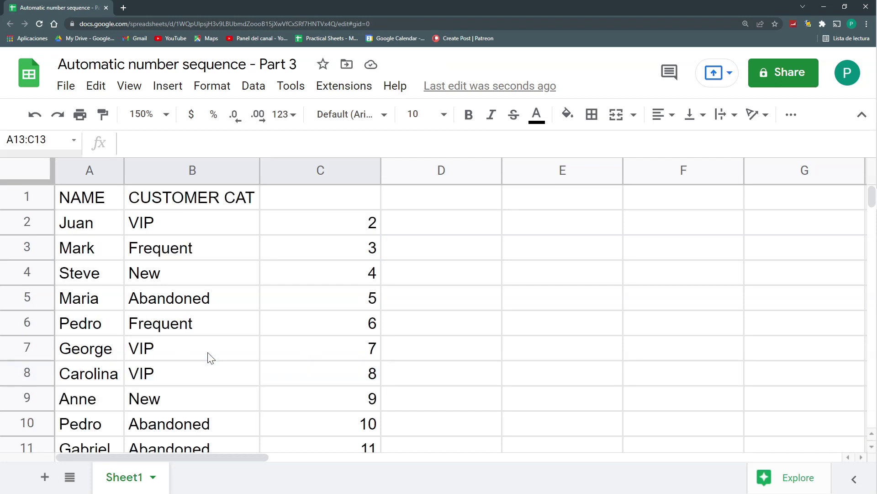
Make C2 leave rows without a name blank with =ARRAYFORMULA(IF(A2:A="","",ROW(A2:A))), and check the rows below the list
click(304, 221)
double_click(382, 222)
text(IF(A2)
text(:A)
text(="")
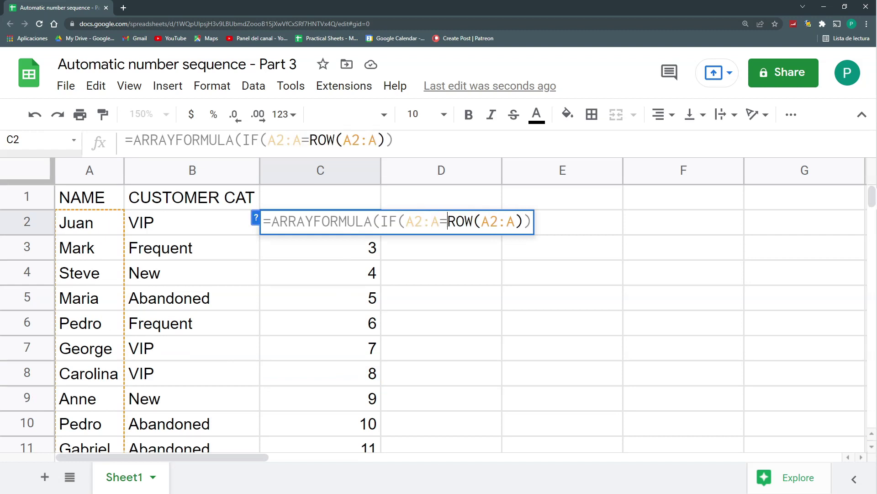
text(;"";)
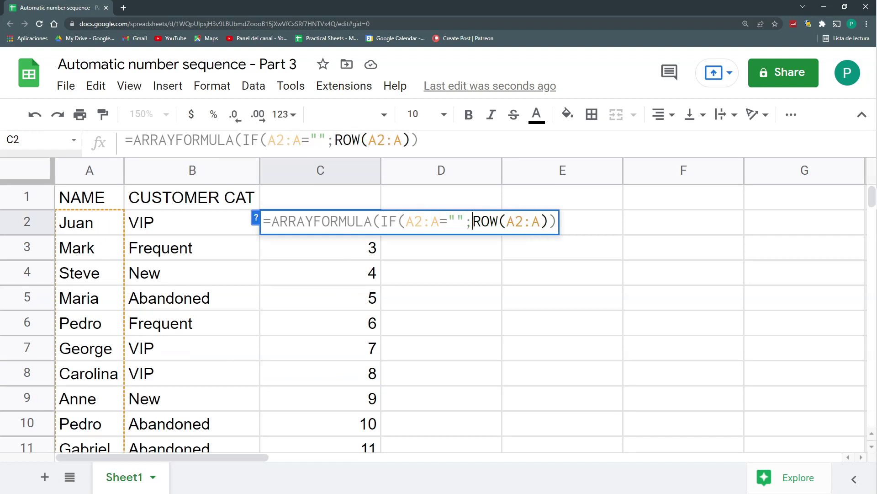
key(Return)
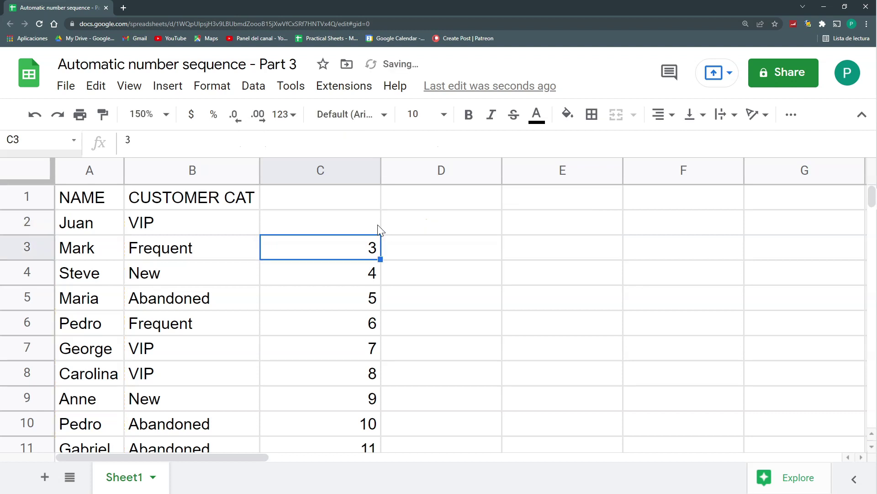
scroll(326, 237, down, 2)
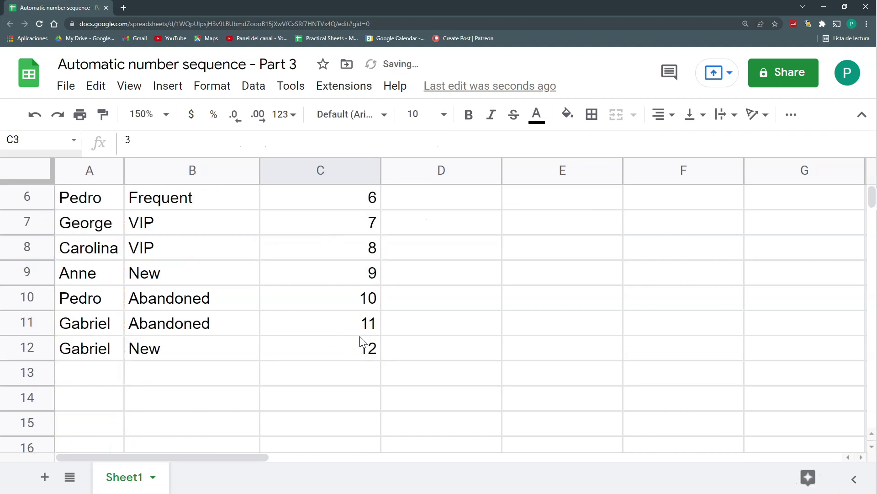
scroll(361, 338, up, 2)
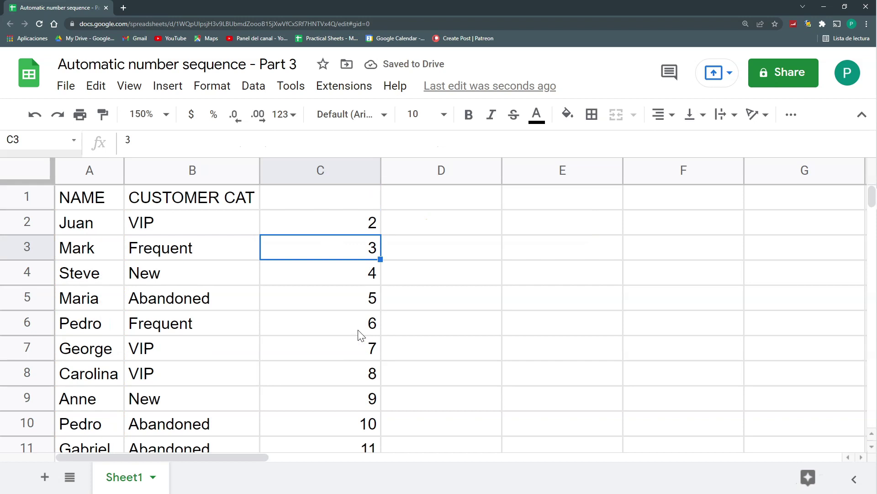
Subtract 1 from the row number in C2, making the formula =ARRAYFORMULA(IF(A2:A="","",ROW(A2:A)-1))
click(338, 224)
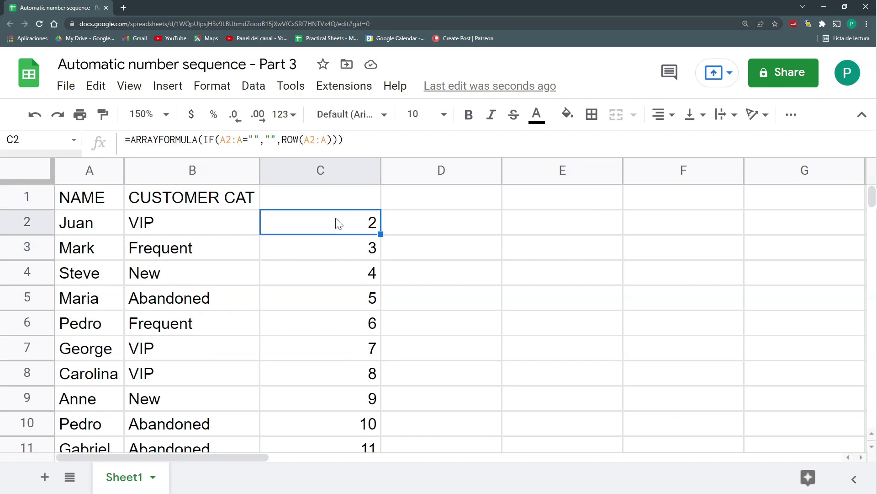
click(332, 140)
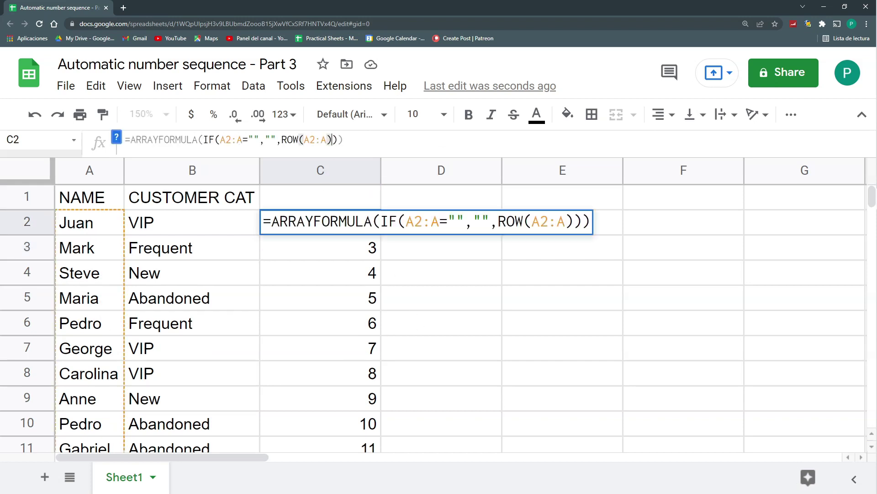
text(-1)
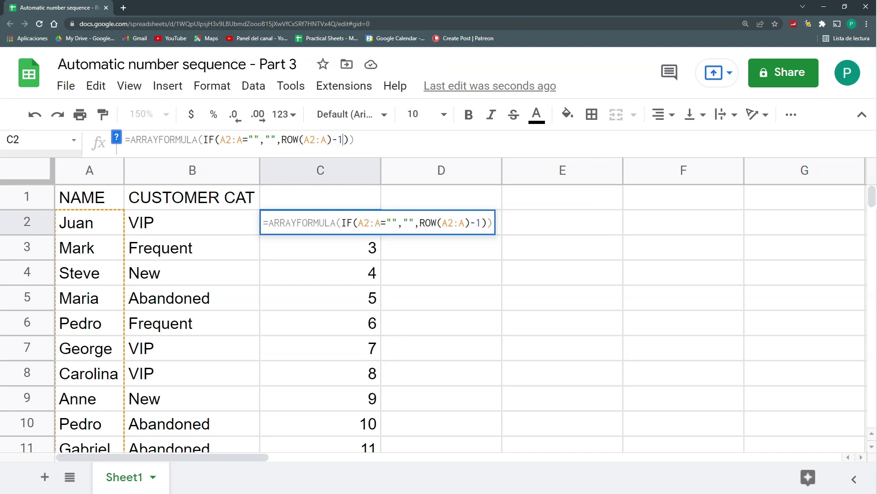
key(Return)
click(360, 229)
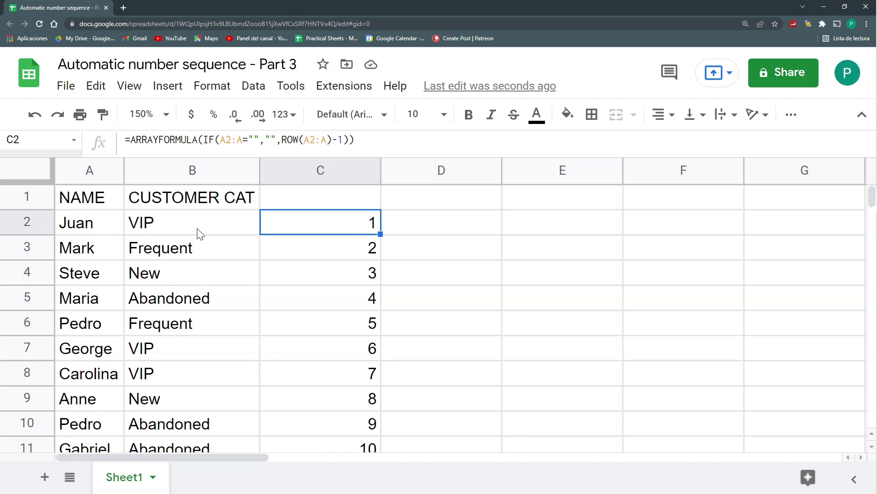
Examine the categories in B2:B9 alongside the ROW(A2:A) part of the C2 formula
drag(182, 227, 192, 349)
click(329, 232)
drag(281, 139, 321, 139)
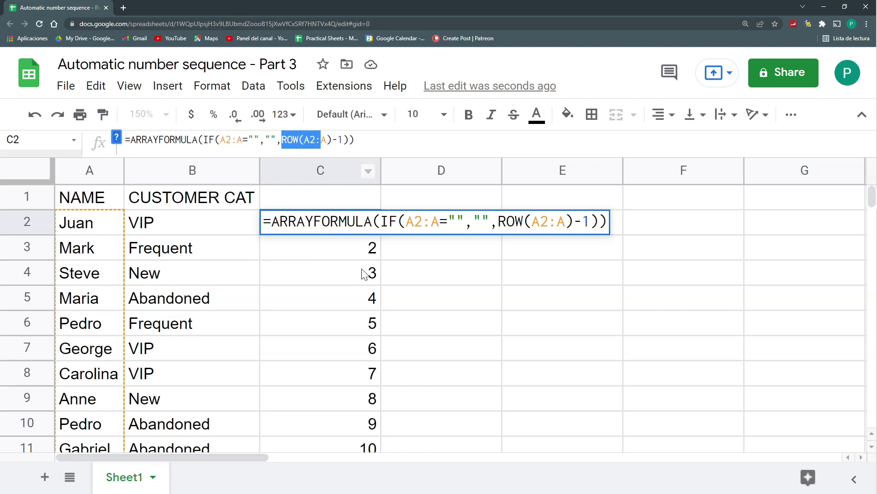
key(Escape)
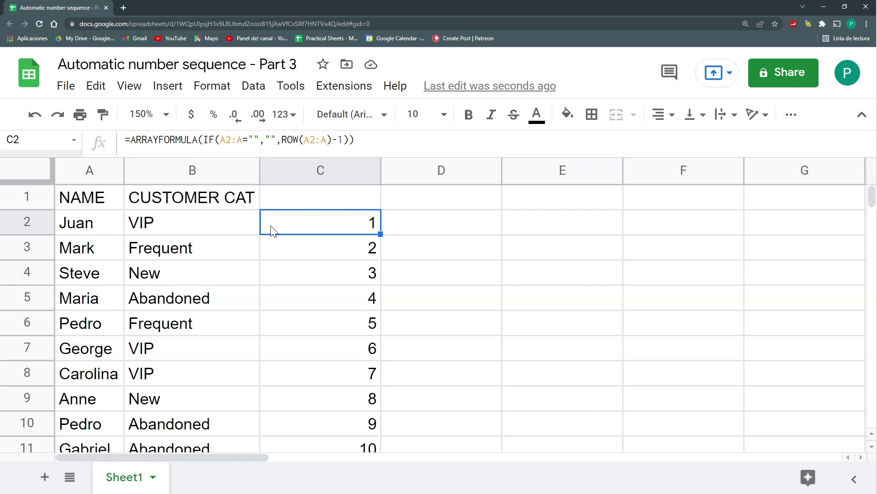
drag(215, 229, 201, 394)
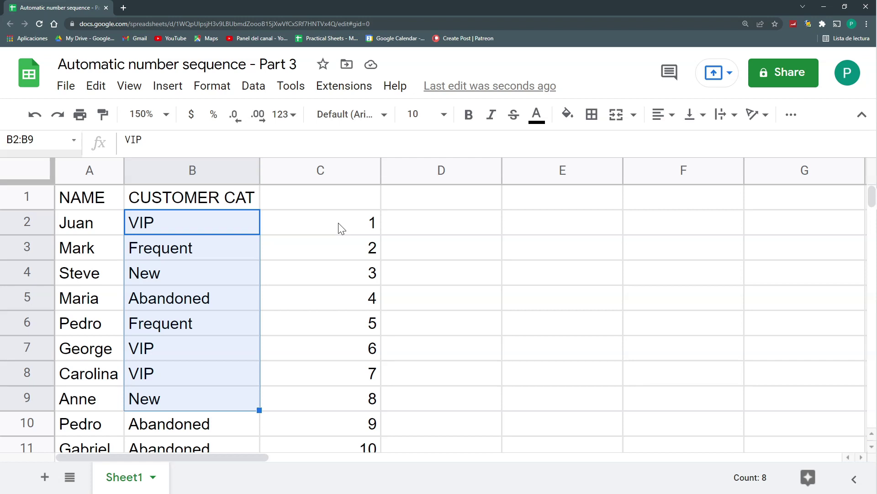
Compare the repeated VIP entries in B2, B7 and B8 with their sequence numbers in column C
click(183, 226)
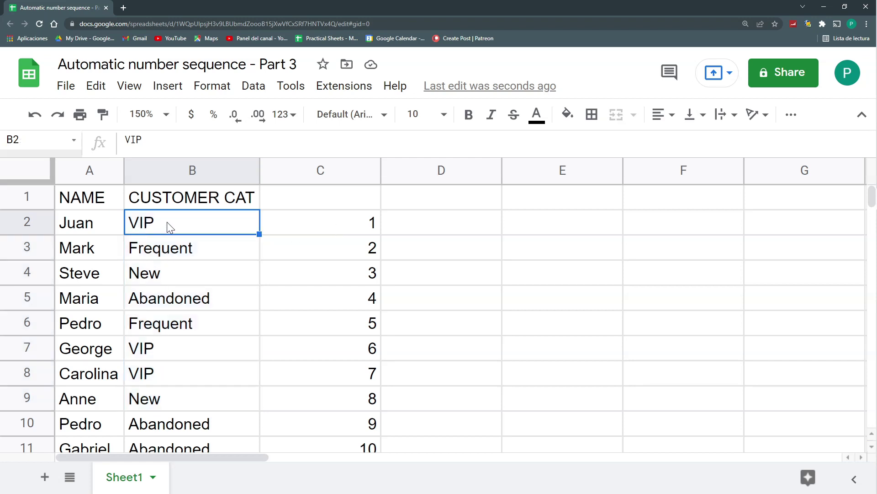
click(160, 357)
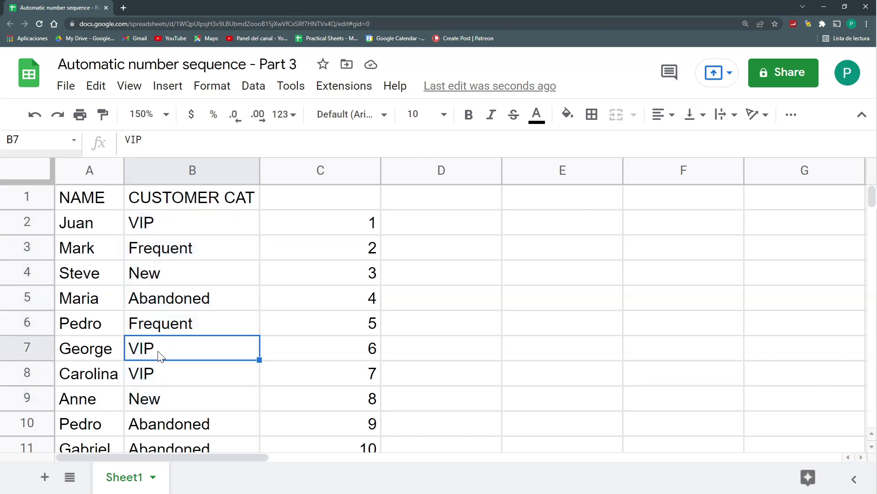
click(161, 374)
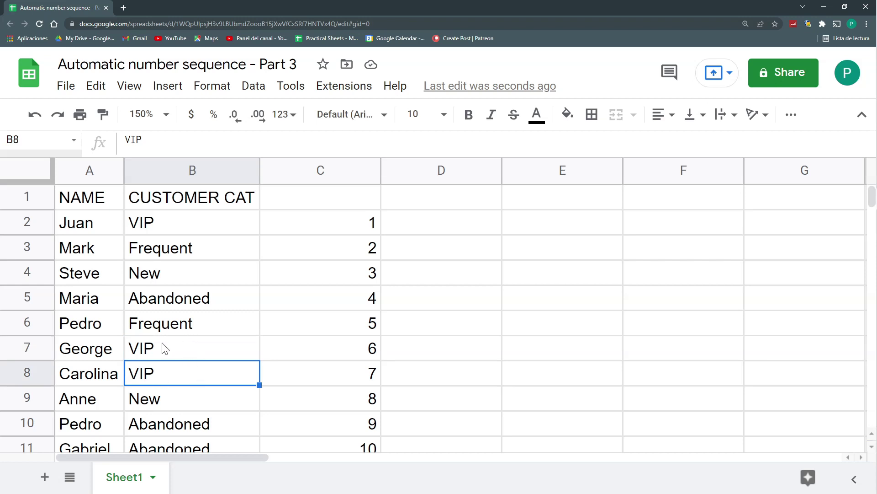
click(166, 348)
click(169, 233)
click(177, 352)
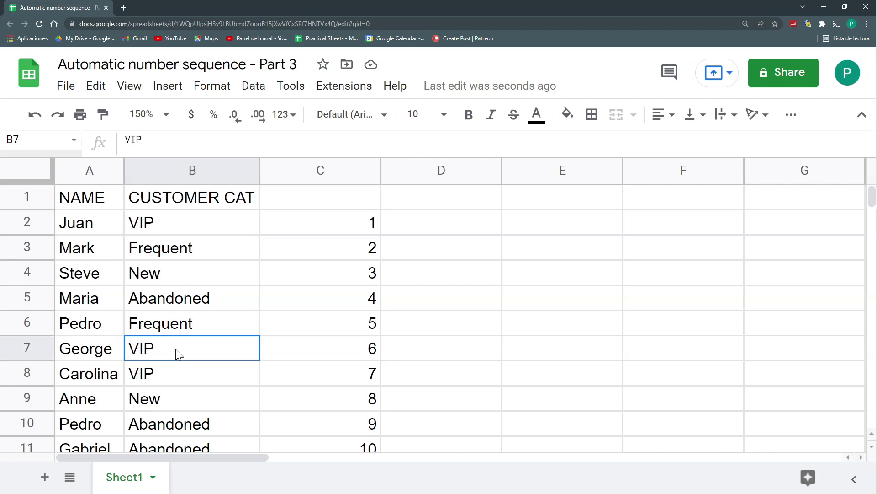
click(179, 374)
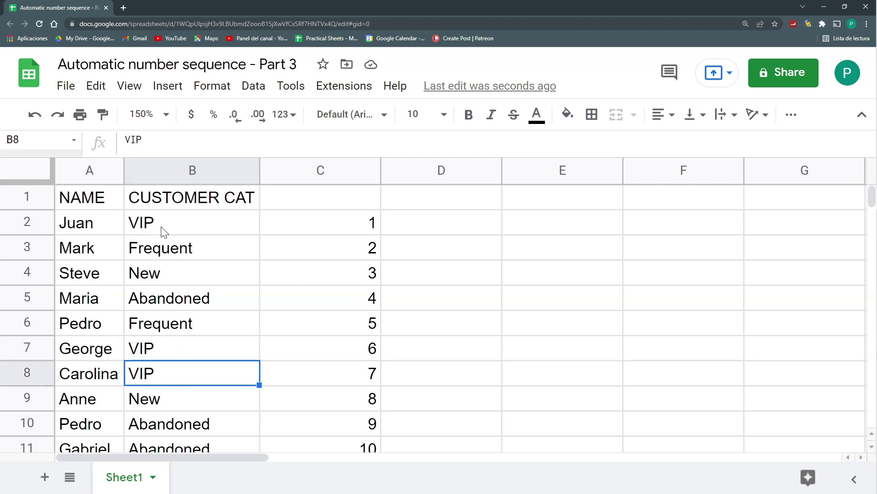
Narrow column C to fit its sequence numbers
drag(177, 226, 180, 322)
drag(324, 223, 322, 349)
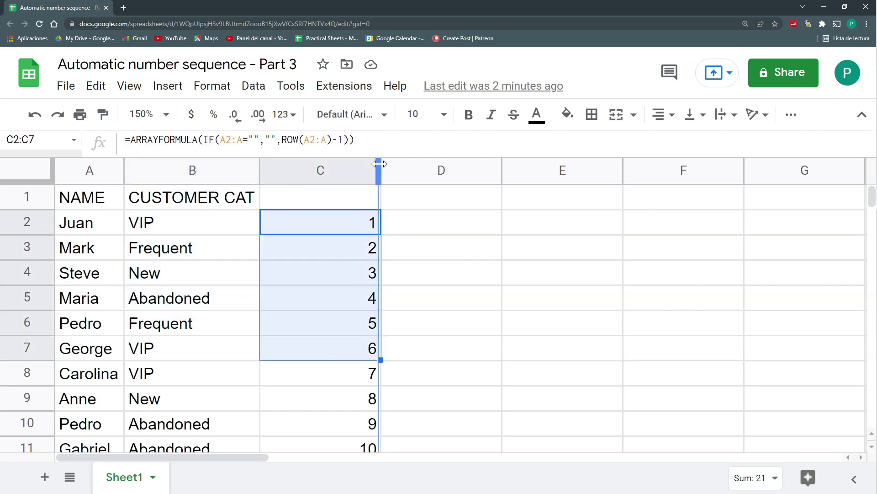
double_click(379, 164)
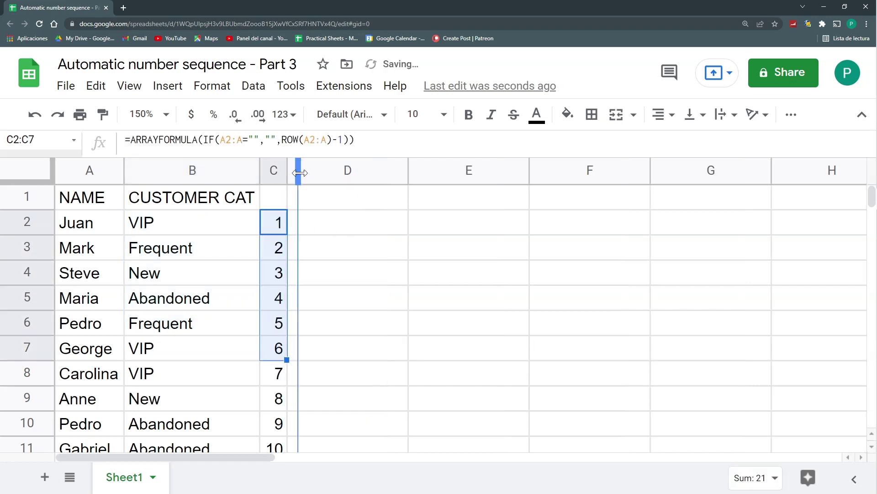
Join each customer category with its sequence number in D2 using =ArrayFormula(B2:B&C2:C)
click(371, 221)
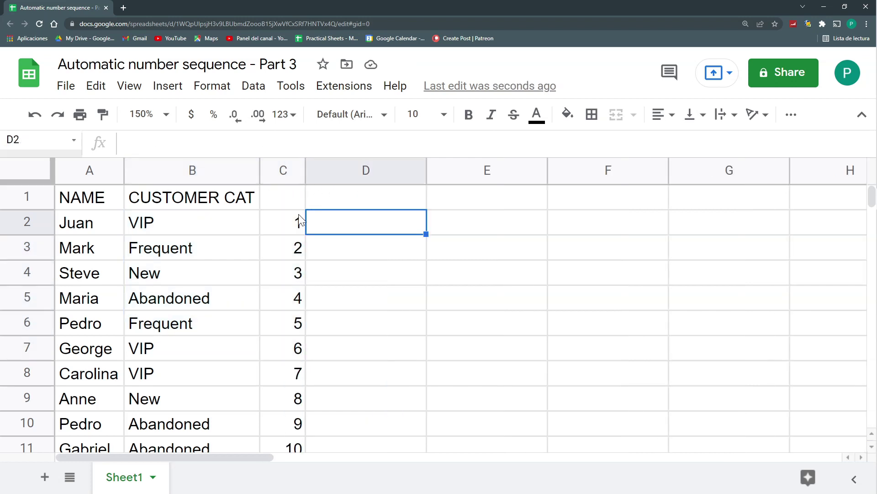
text(=)
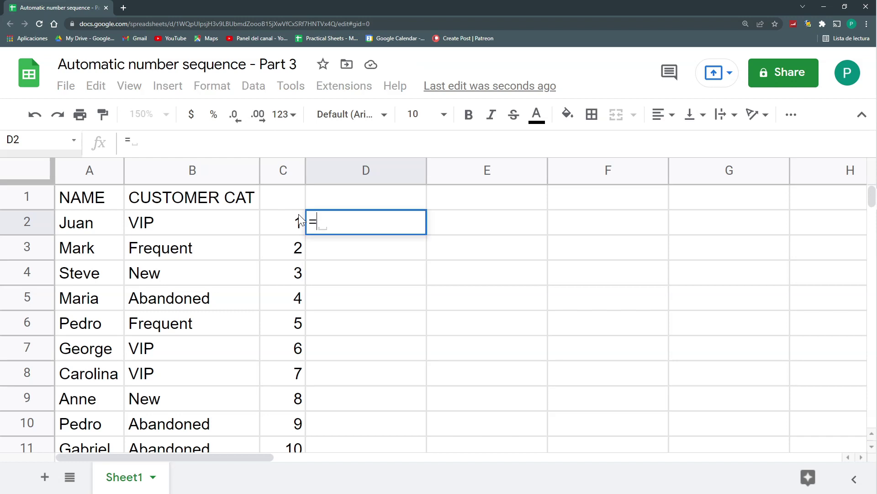
click(228, 221)
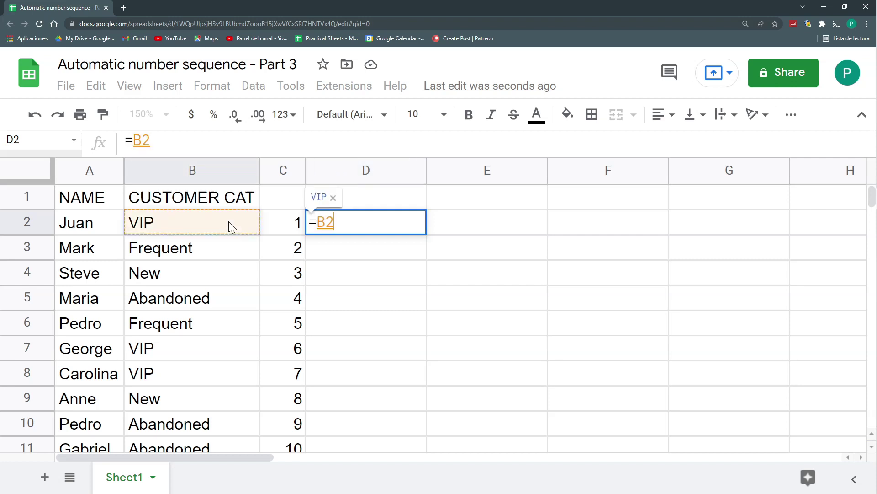
text(&)
click(291, 228)
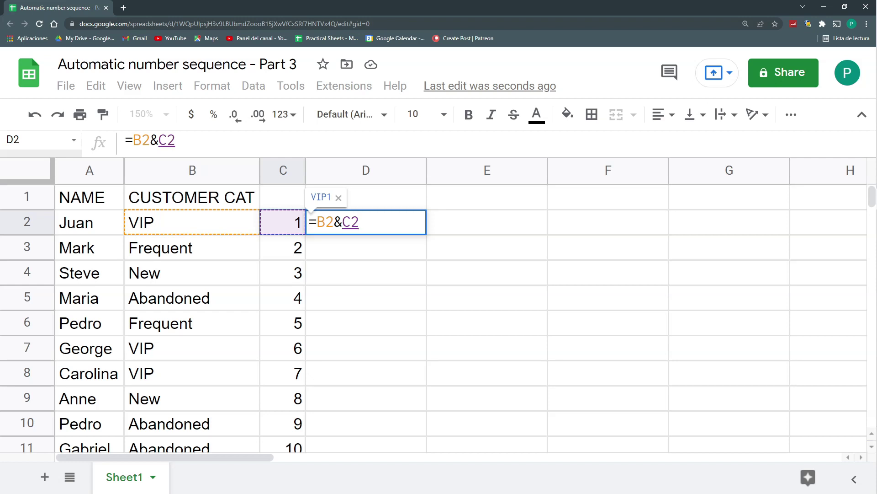
click(332, 233)
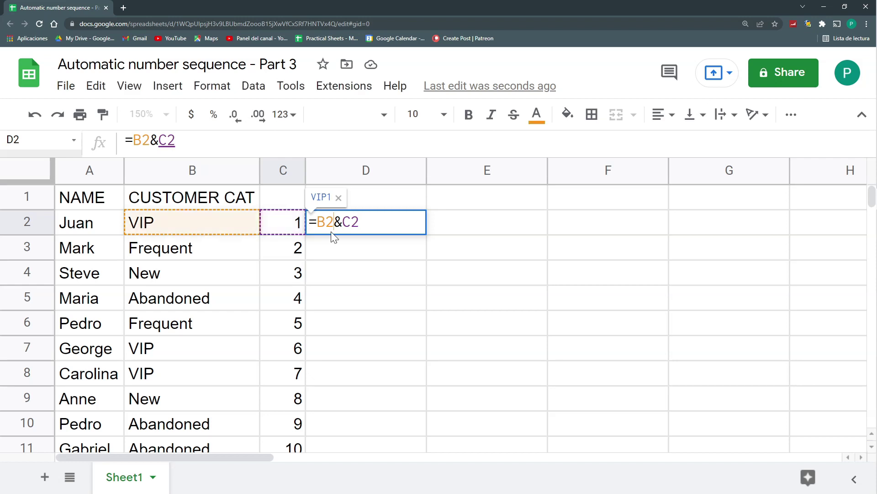
text(:B)
key(End)
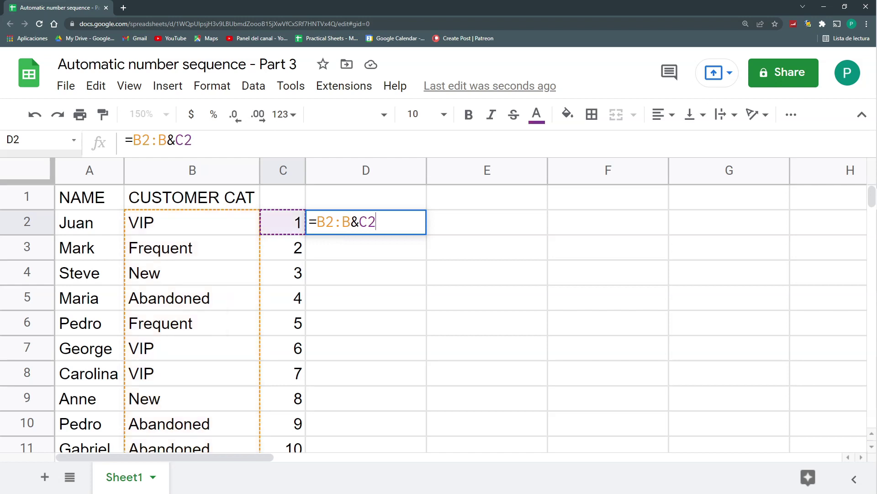
text(:C)
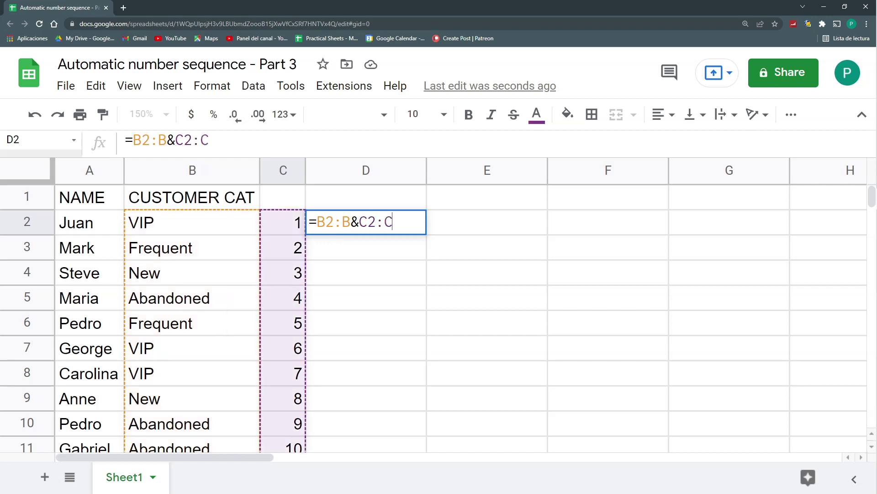
key(ctrl+shift+Return)
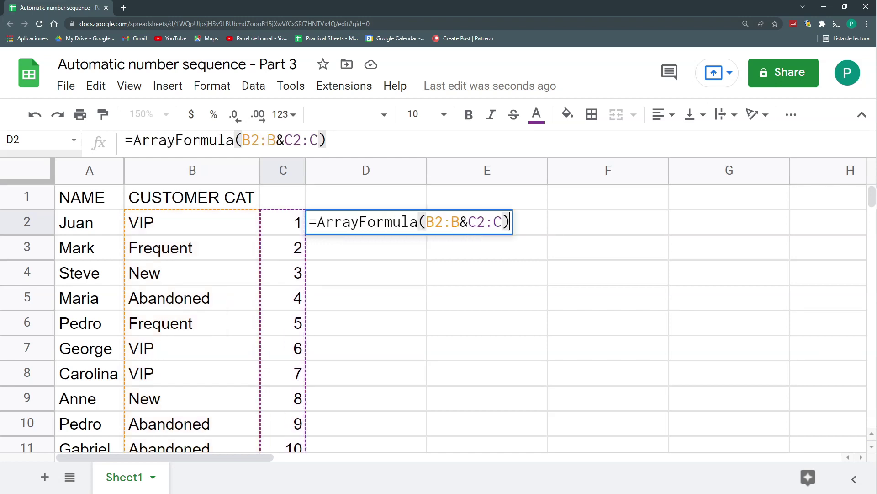
key(Return)
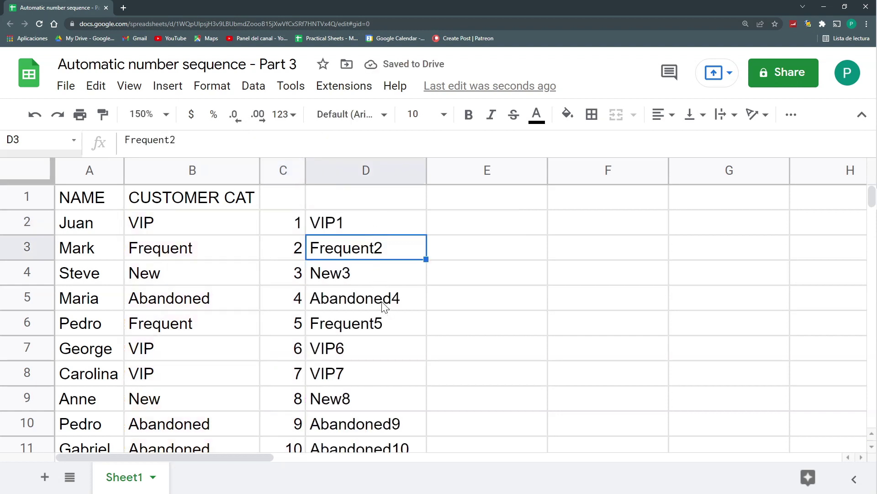
Replace C2:C in D2 with the C2 formula, making =ArrayFormula(B2:B&ARRAYFORMULA(IF(A2:A="","",ROW(A2:A)-1)))
click(363, 224)
click(295, 231)
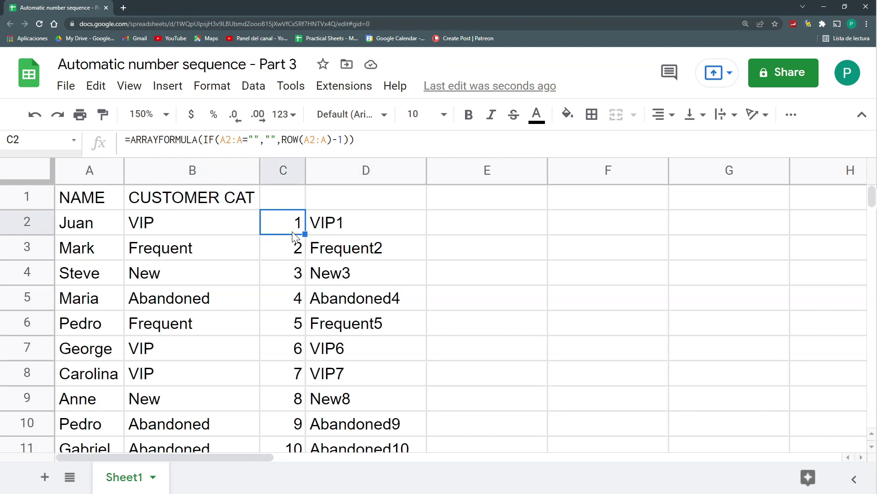
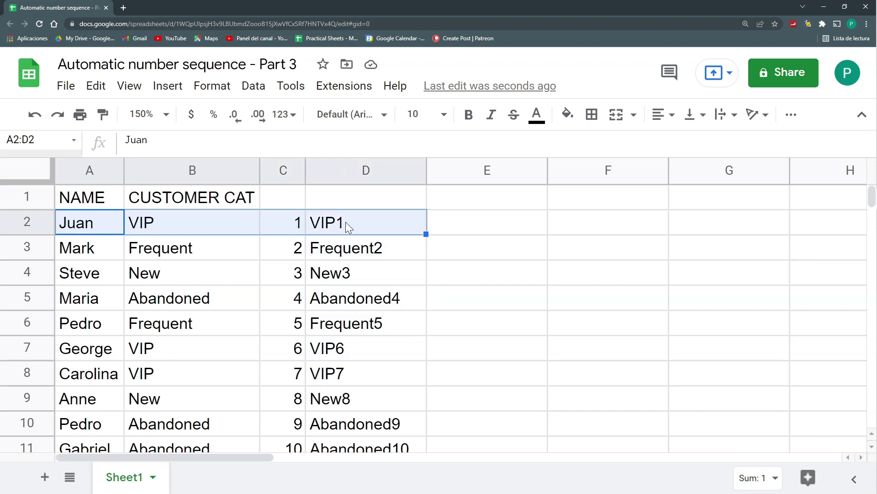
click(352, 223)
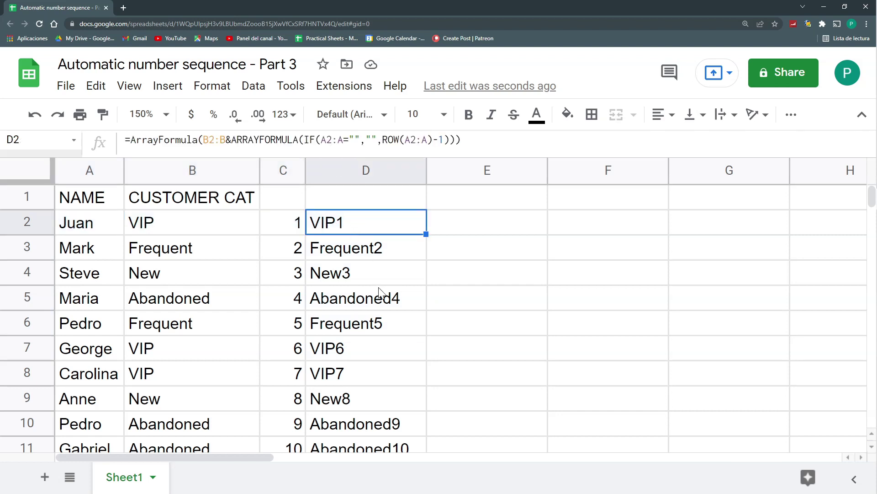
Add D7 and D8 to the D2 selection to compare the VIP codes
ctrl+click(349, 359)
ctrl+drag(348, 359, 353, 372)
scroll(364, 328, down, 1)
scroll(349, 391, up, 1)
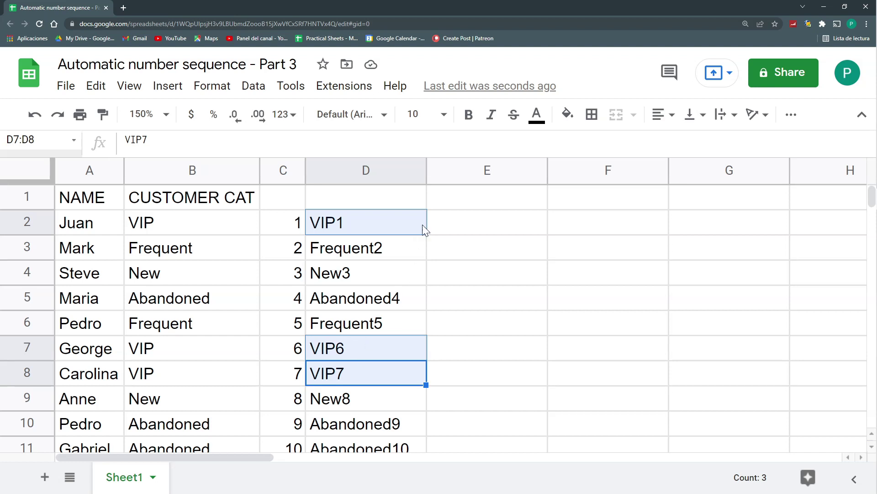
List only the VIP codes from column D in E2 with =QUERY(D:D,"WHERE D contains 'VIP'"), and check the returned rows
click(476, 224)
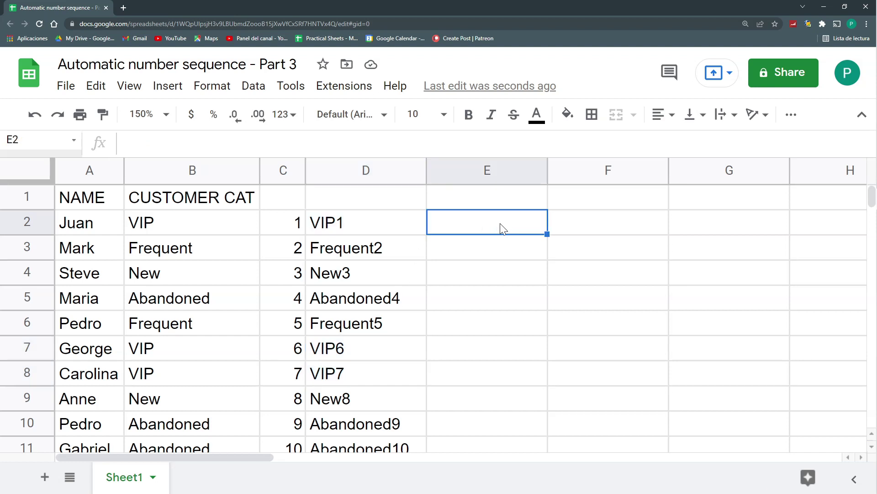
text(=QUE)
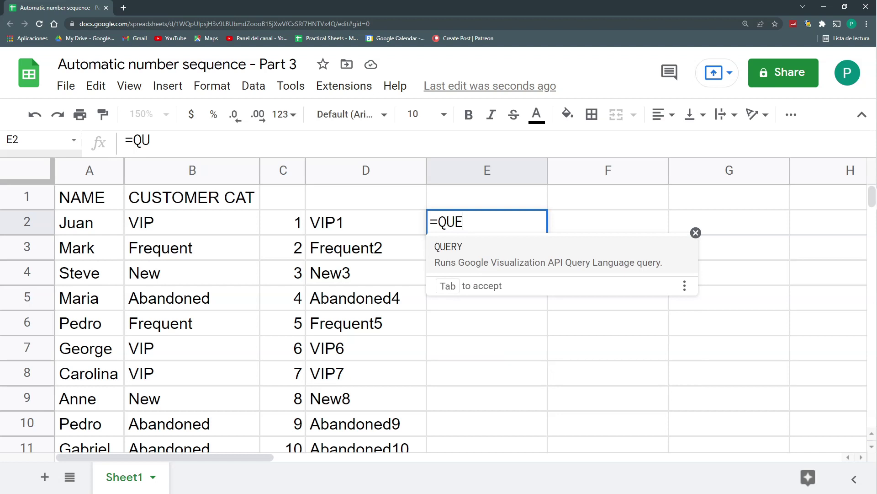
text(RY()
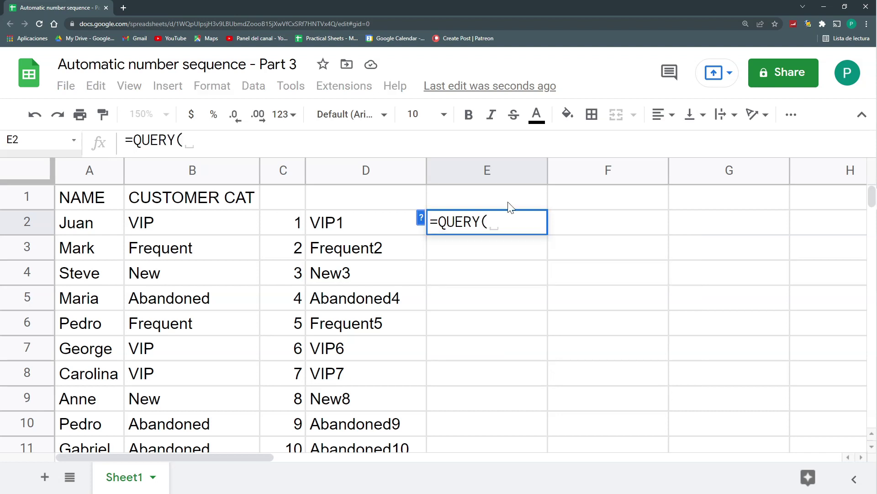
click(362, 172)
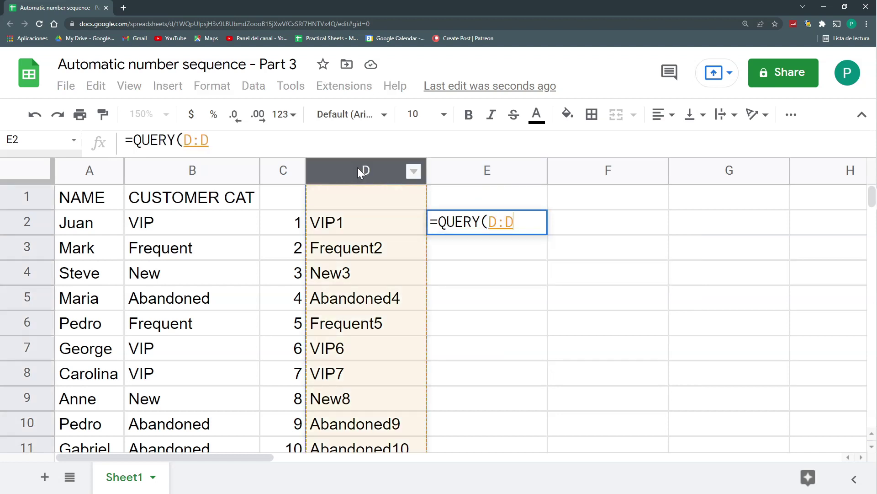
text(;")
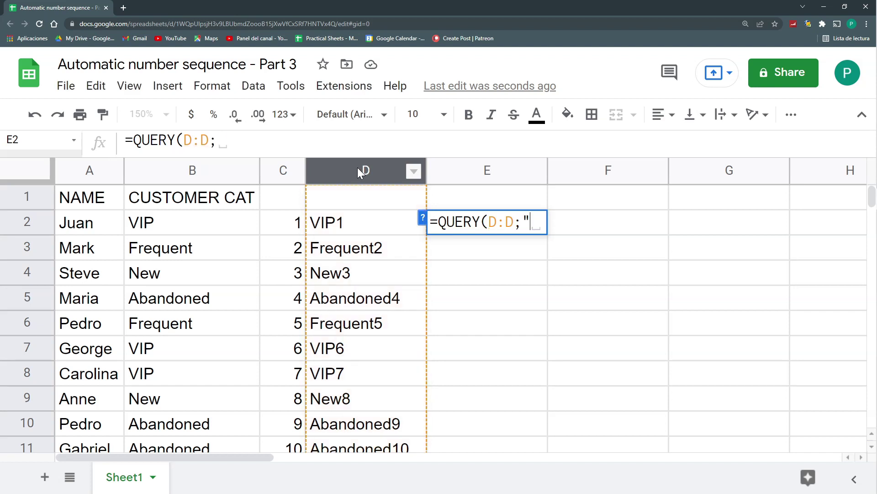
text(WHERE)
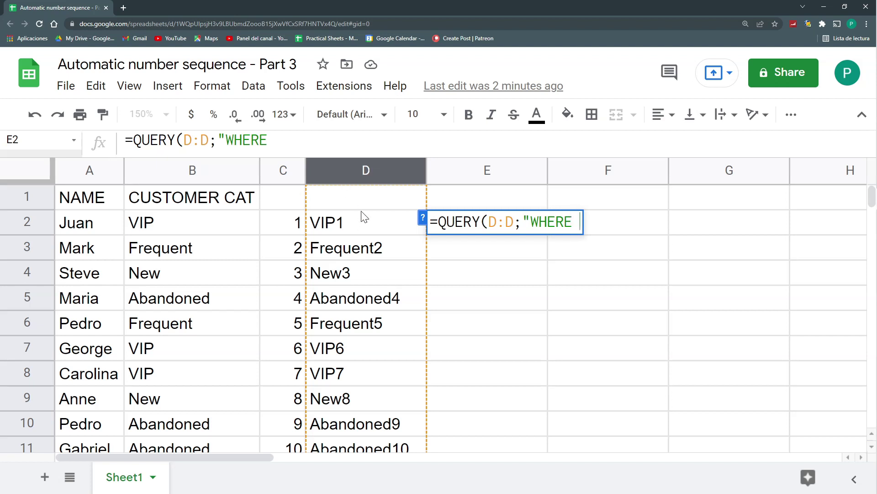
text( D)
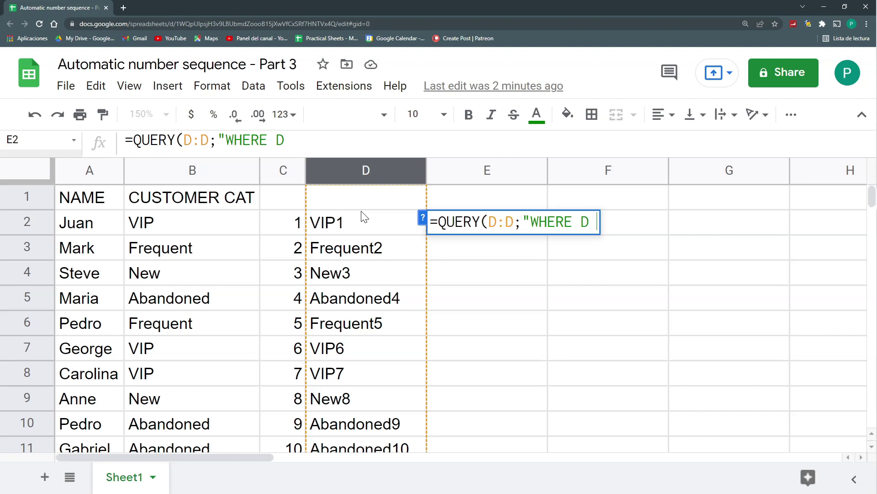
text( con)
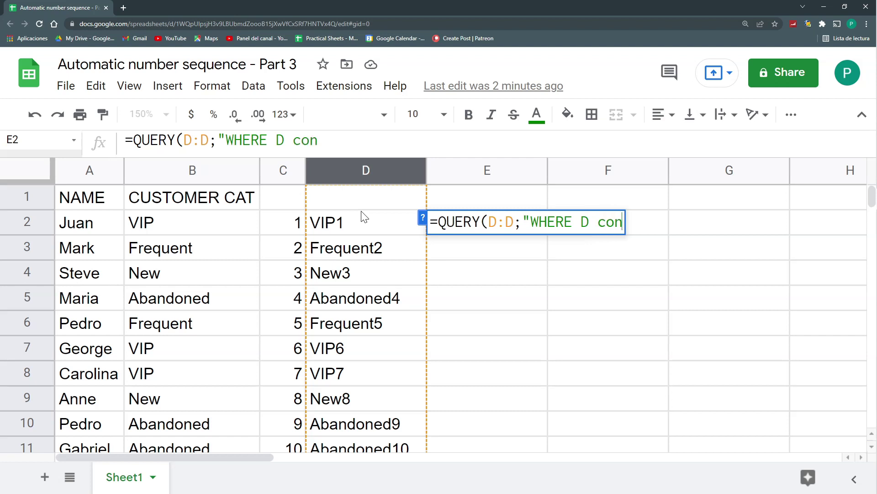
text(tains )
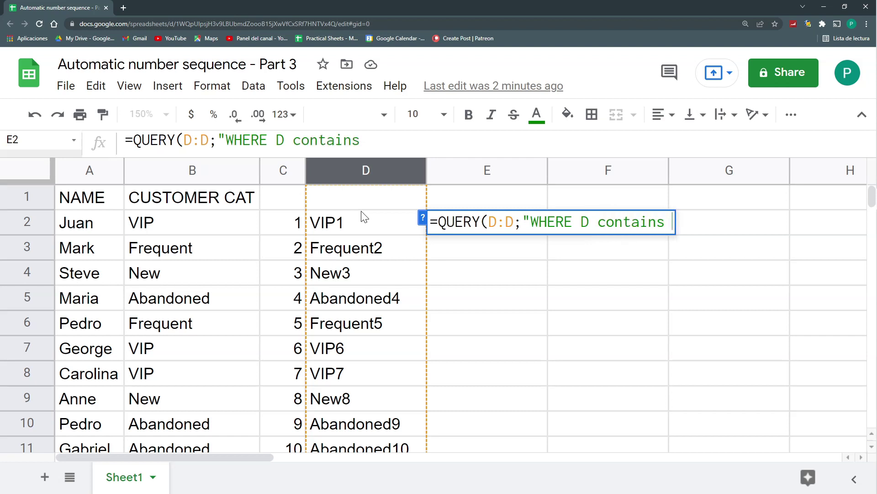
text('V)
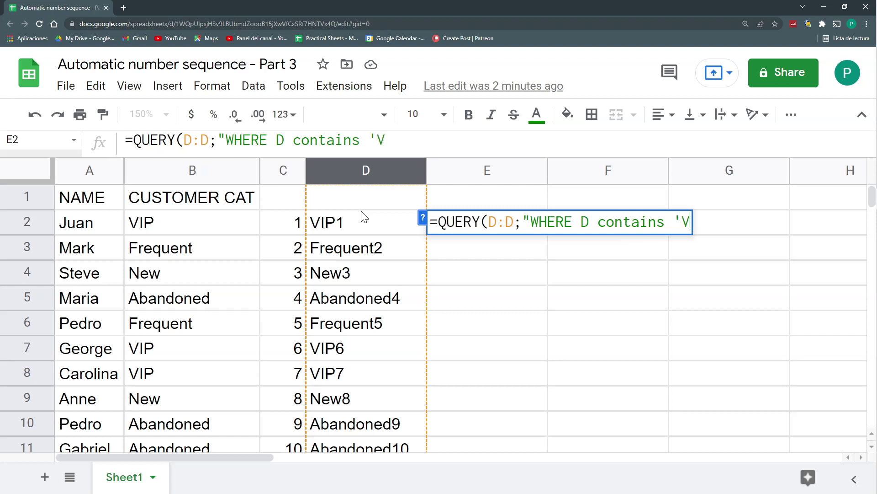
text(IP'")
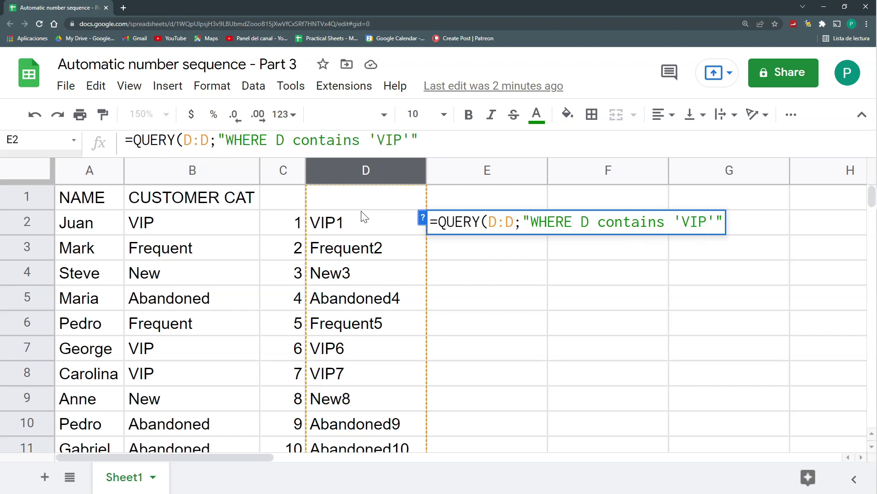
text())
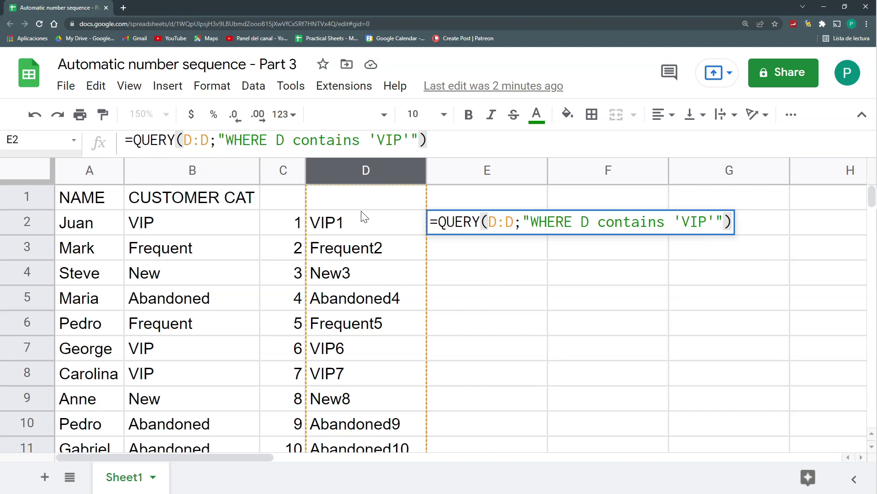
key(Return)
key(Up)
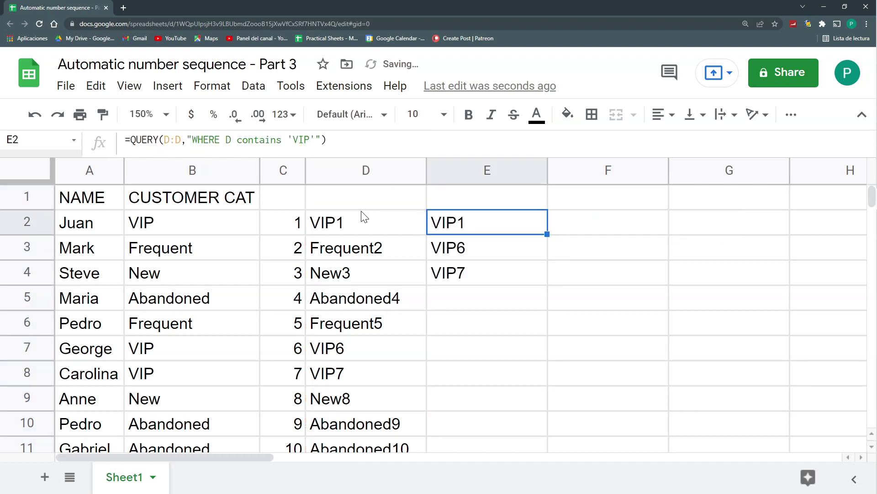
drag(449, 227, 454, 266)
Change the E2 query's condition from contains to starts with, making =QUERY(D:D,"WHERE D starts with 'VIP'")
click(450, 232)
double_click(265, 139)
double_click(632, 222)
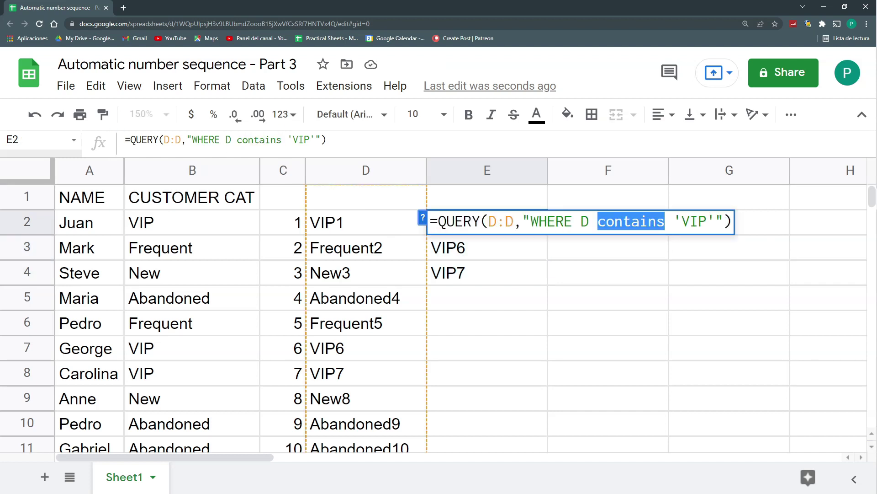
text(s)
text(tarts)
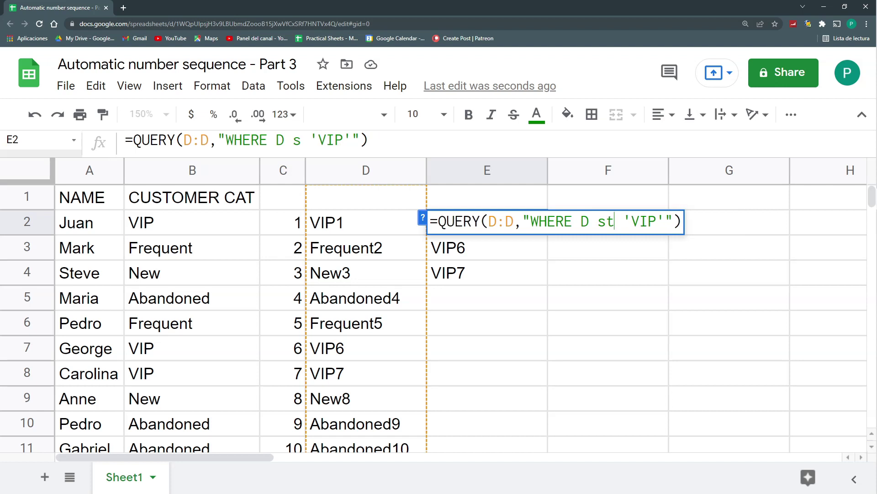
text( with)
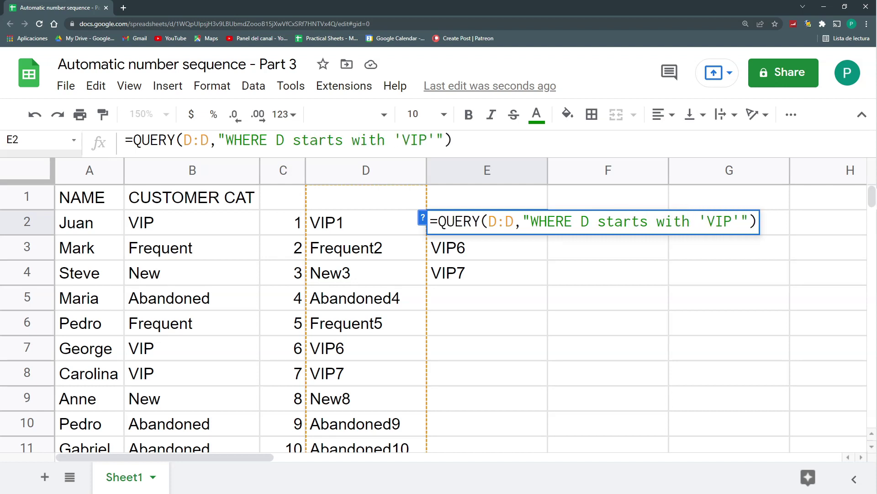
key(Return)
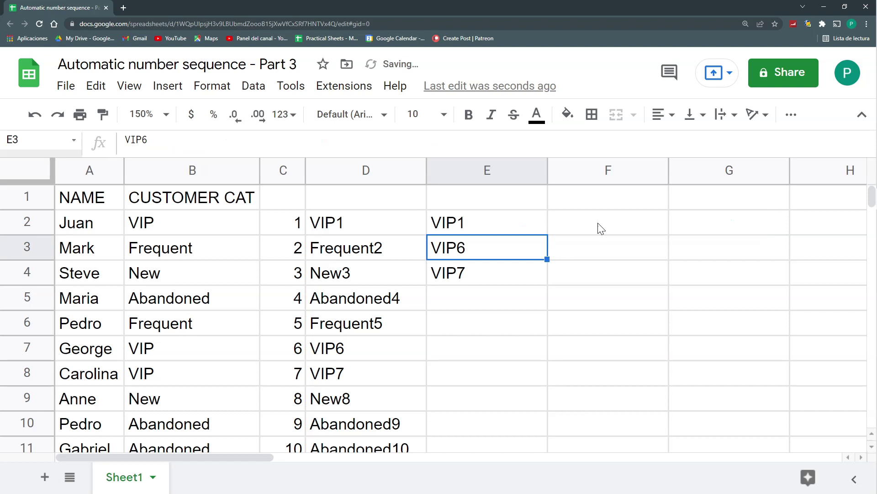
Replace the VIP text in the E2 query with a reference to B2, making =QUERY(D:D,"WHERE D starts with '"&B2&"'")
click(484, 225)
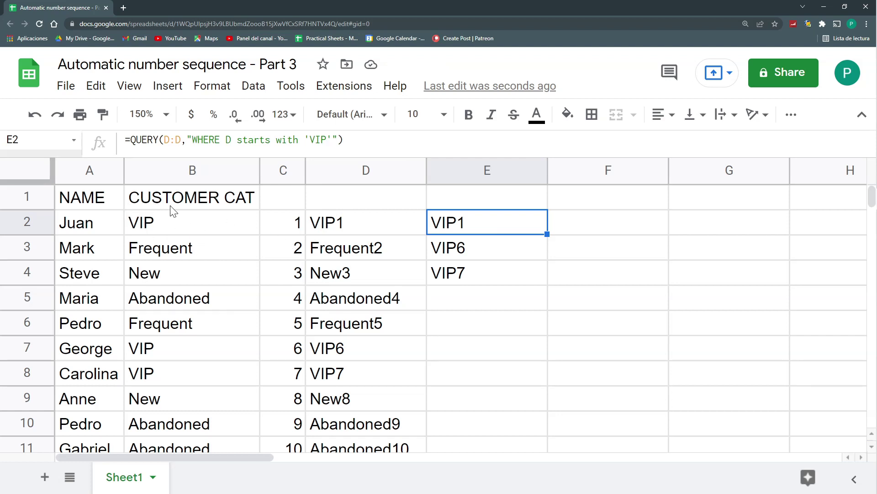
click(328, 139)
drag(327, 139, 309, 139)
key(BackSpace)
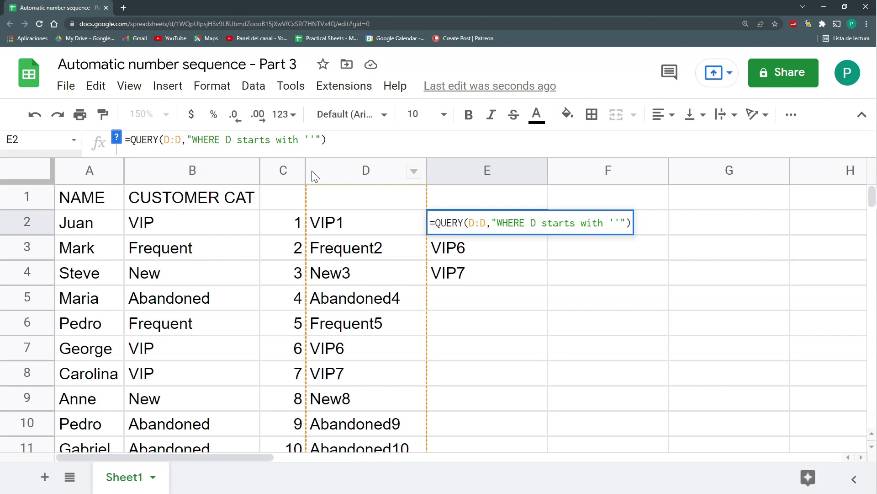
text(""&&)
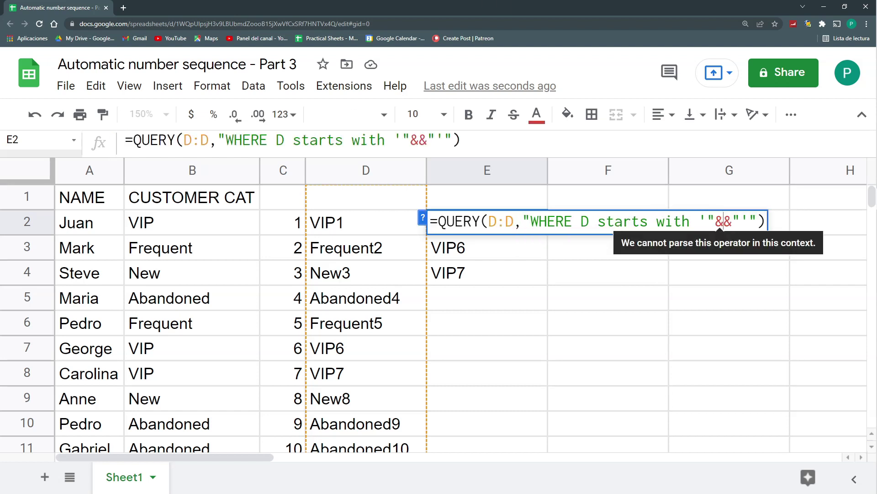
click(214, 224)
key(Return)
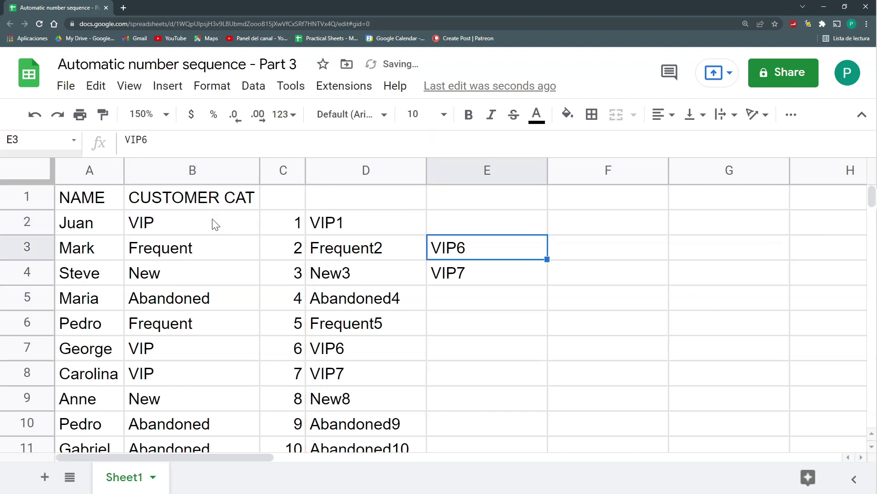
click(506, 231)
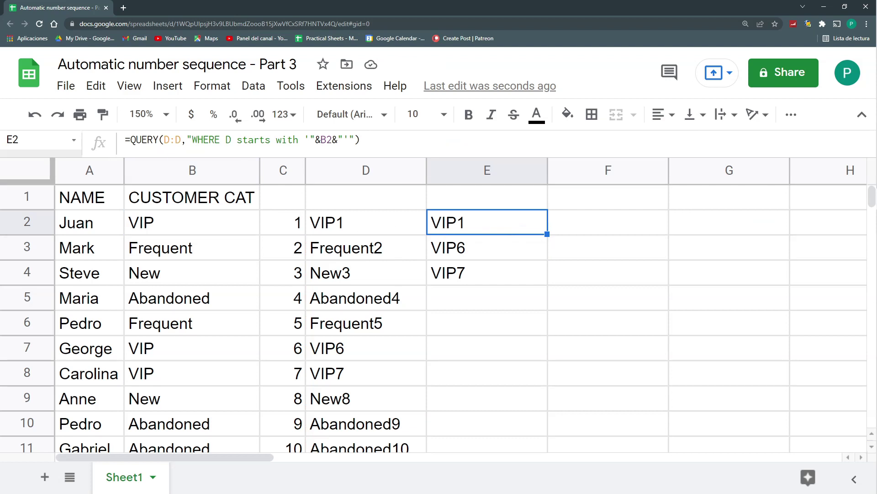
Replace D:D in the E2 query with the D2 formula ArrayFormula(B2:B&ARRAYFORMULA(IF(A2:A="","",ROW(A2:A)-1)))
key(F2)
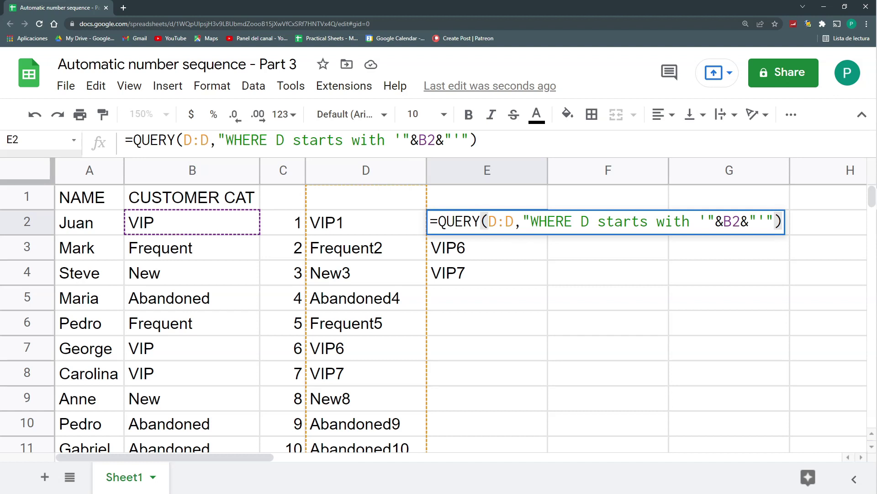
key(shift+Right)
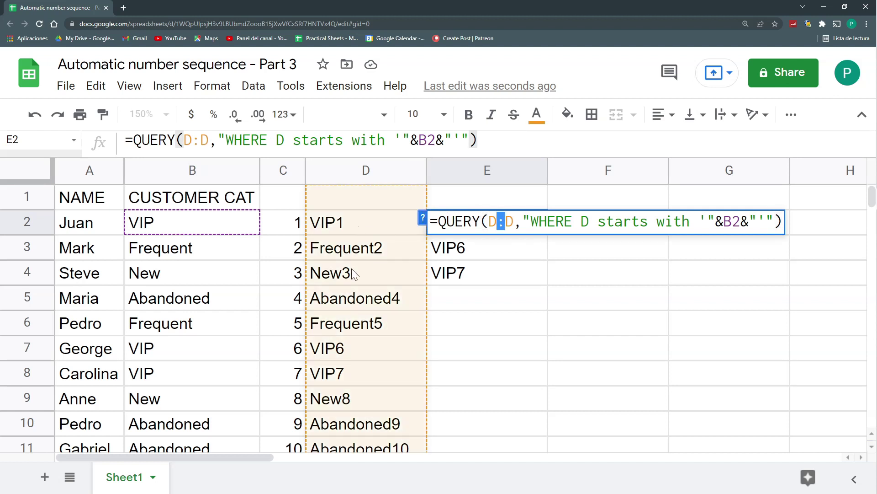
key(Escape)
click(342, 224)
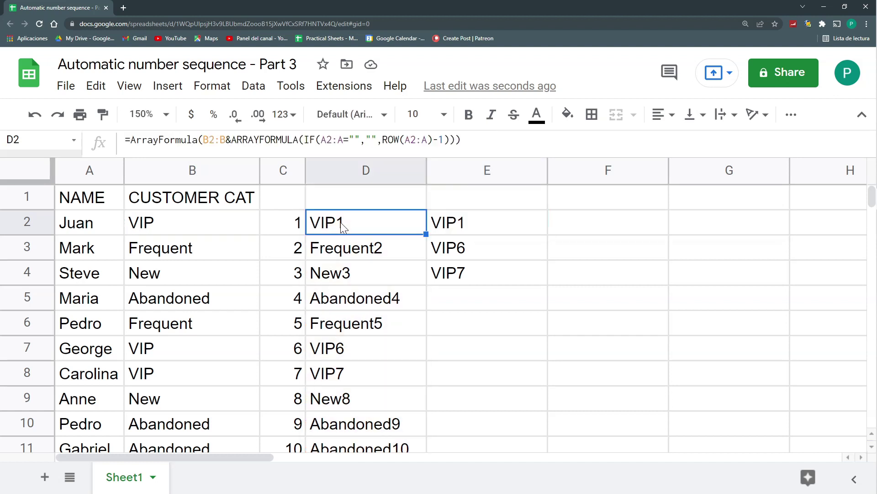
key(F2)
drag(315, 140, 130, 140)
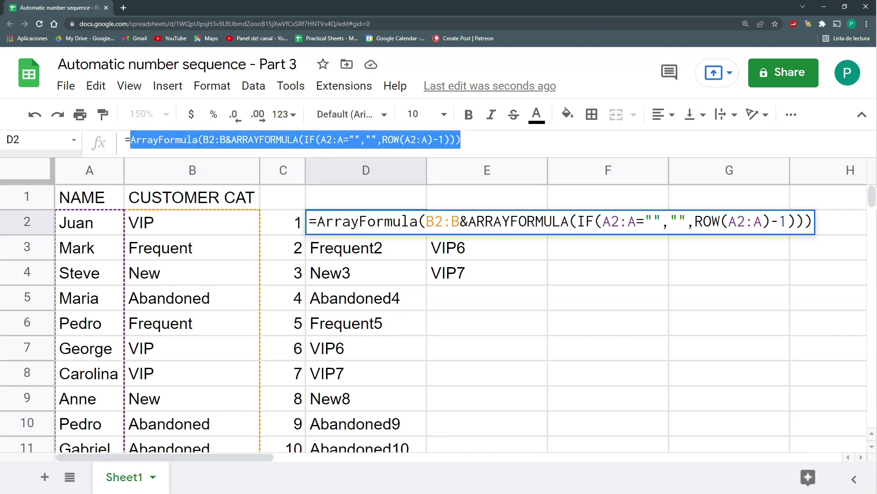
key(ctrl+c)
key(Escape)
key(Right)
double_click(179, 140)
key(ctrl+v)
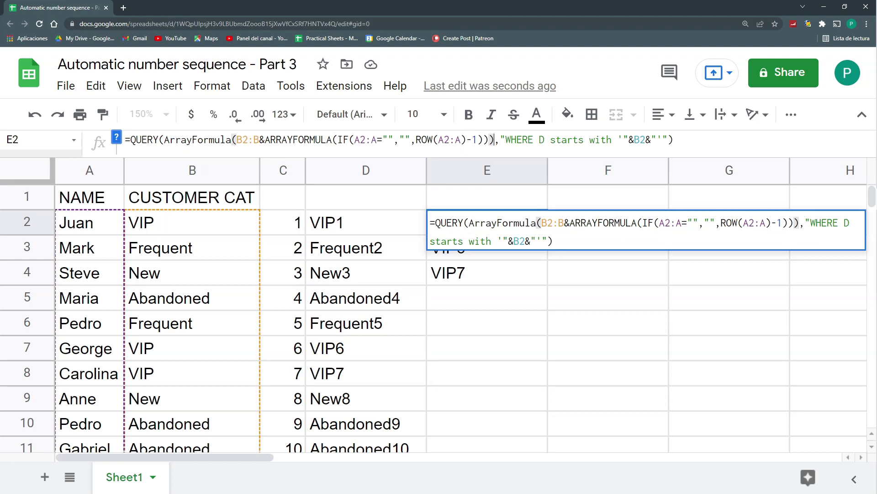
key(Return)
Change the column D reference in the E2 query's condition to Col1, making it "WHERE Col1 starts with '"&B2&"'"
click(525, 217)
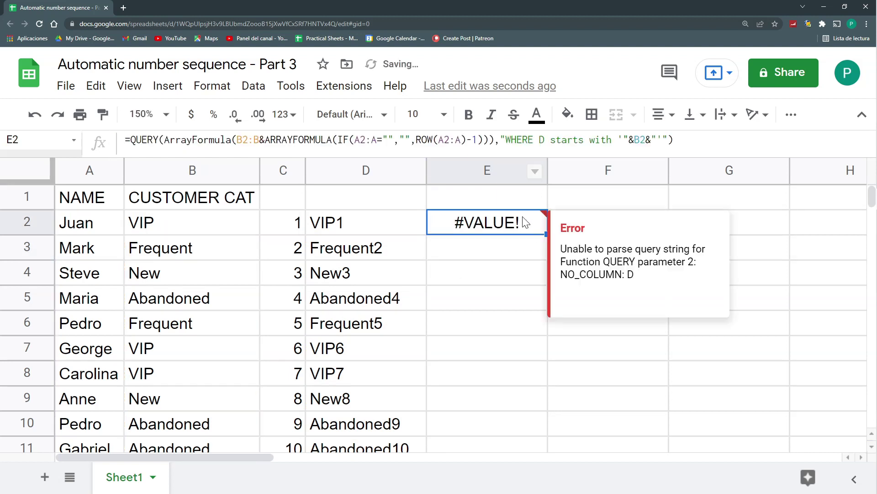
double_click(542, 140)
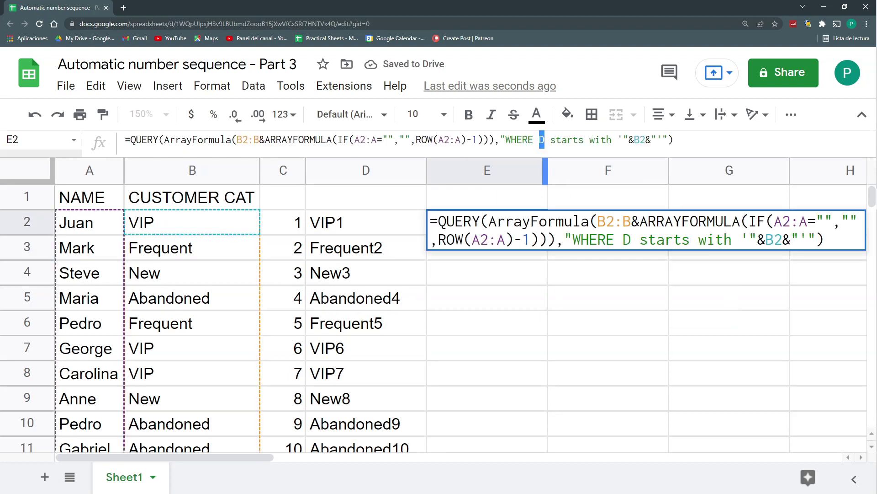
drag(495, 140, 165, 140)
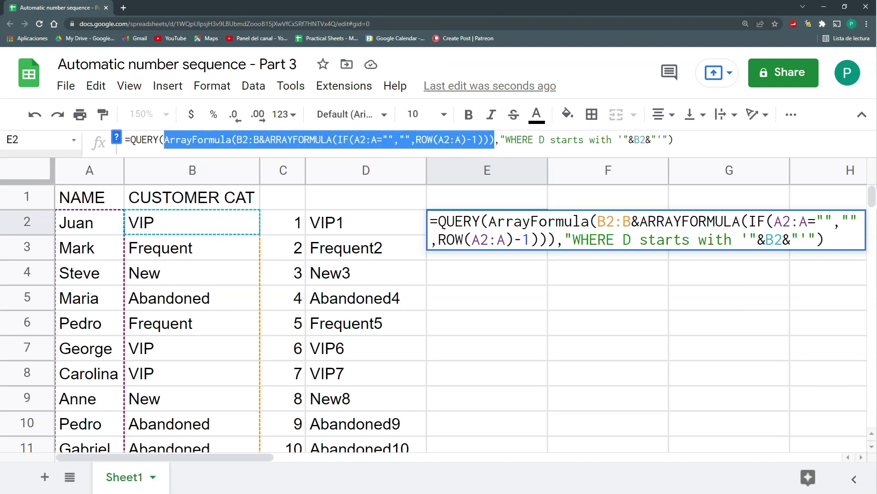
click(548, 221)
double_click(627, 239)
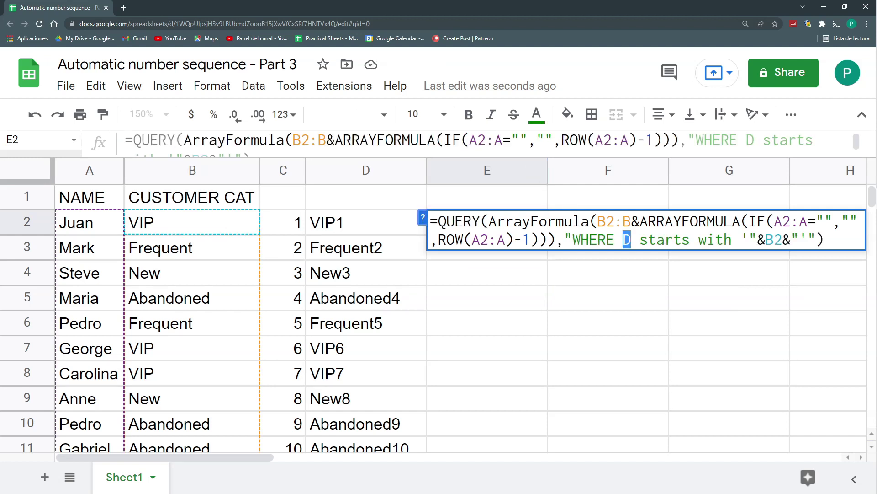
text(C)
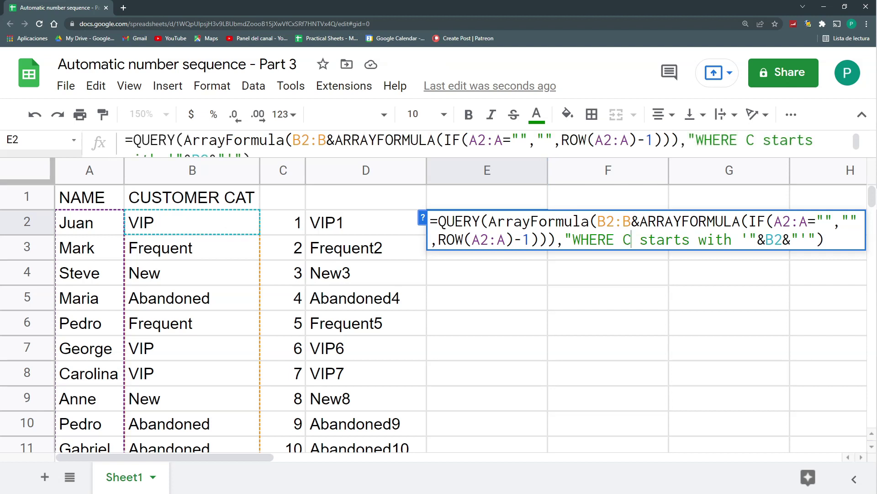
text(ol1)
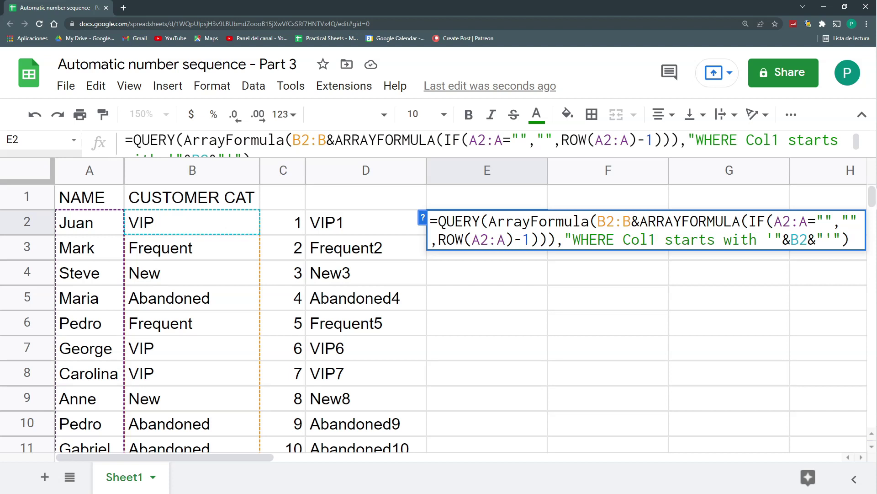
key(shift+Right)
key(shift+Right)
key(Left)
key(Right)
key(Right)
key(shift+Right)
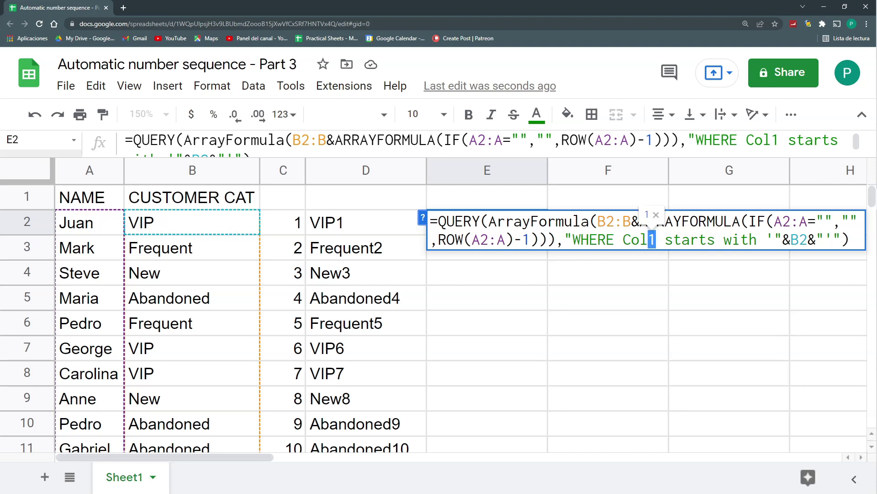
key(Left)
key(Escape)
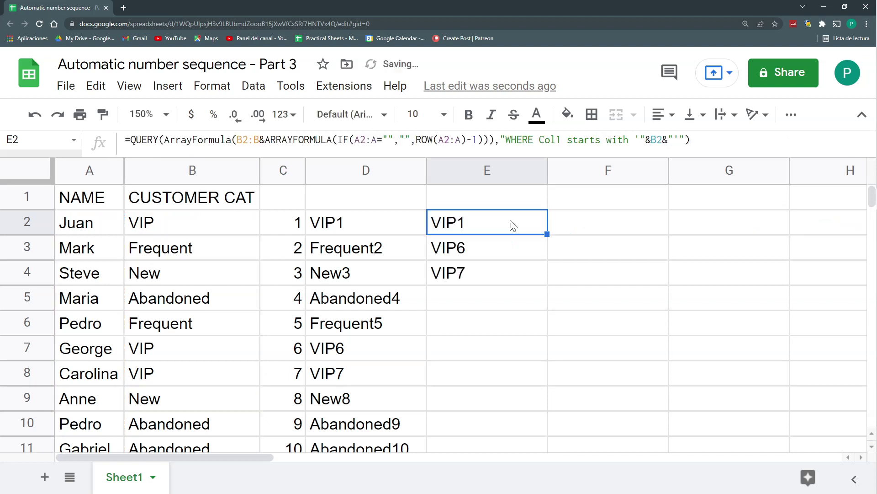
Compare the formulas in D2 and E2 and examine each VIP code returned in E2:E4
click(348, 226)
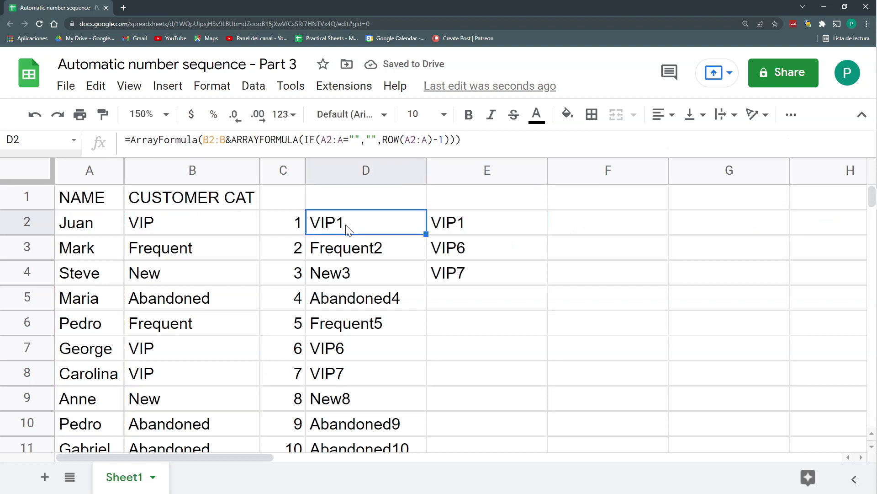
click(456, 225)
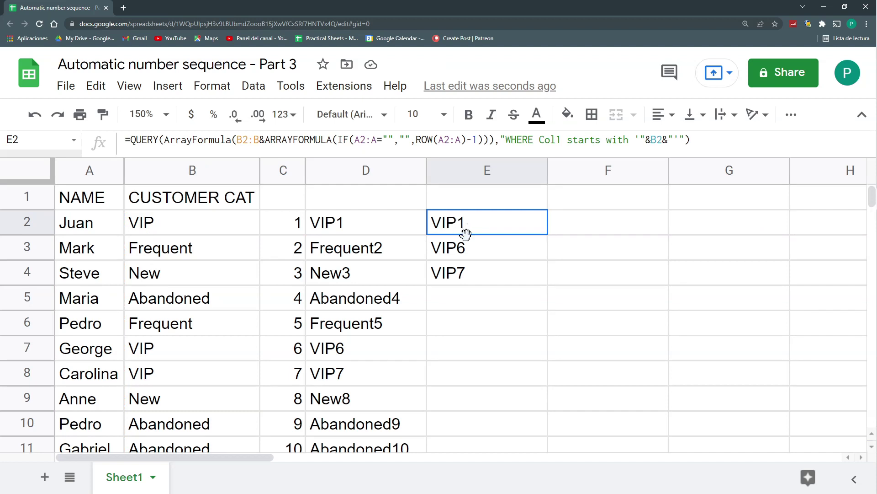
drag(467, 235, 474, 281)
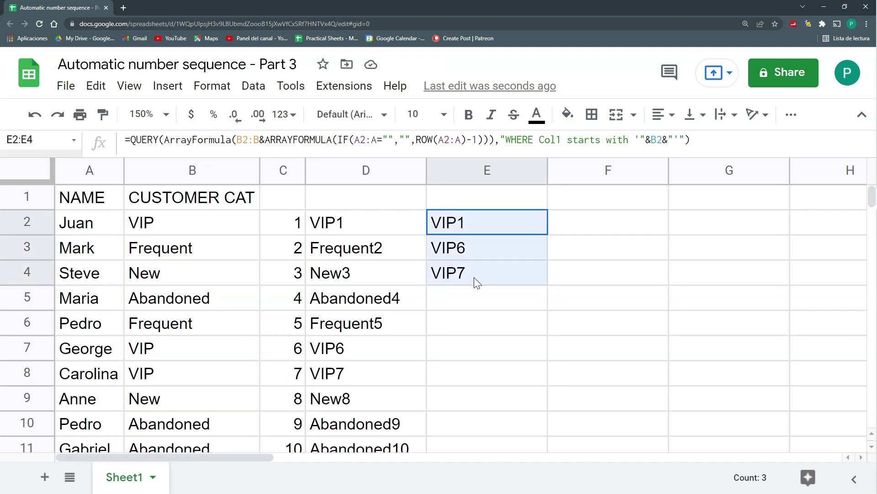
click(467, 221)
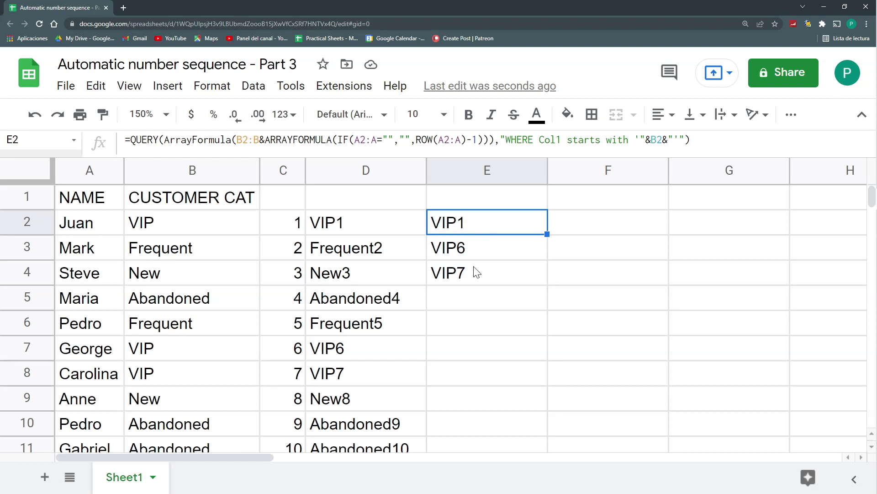
drag(473, 222, 479, 270)
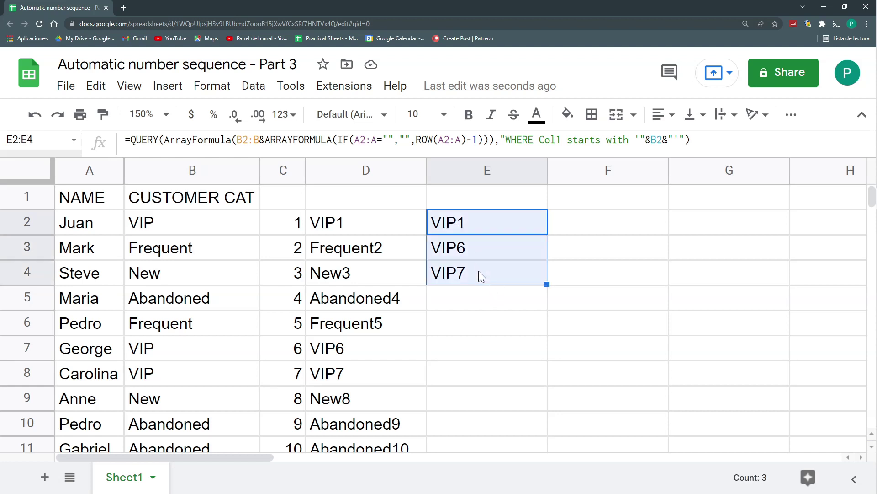
click(479, 270)
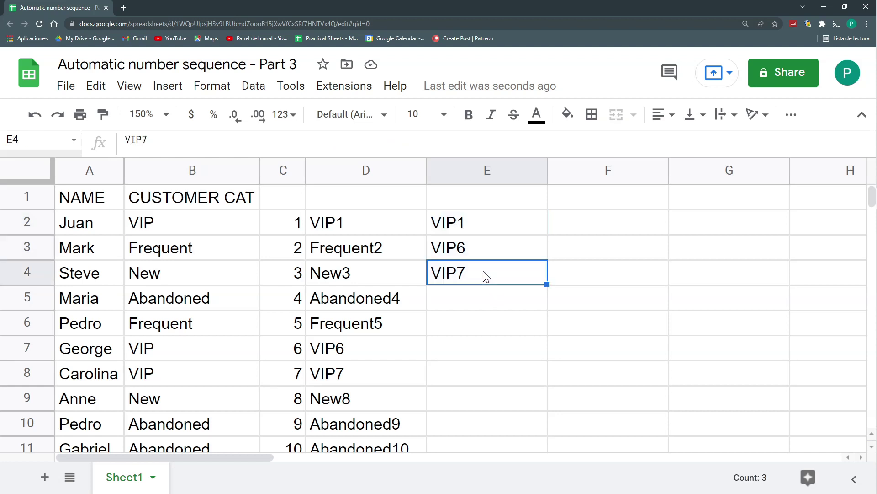
click(478, 230)
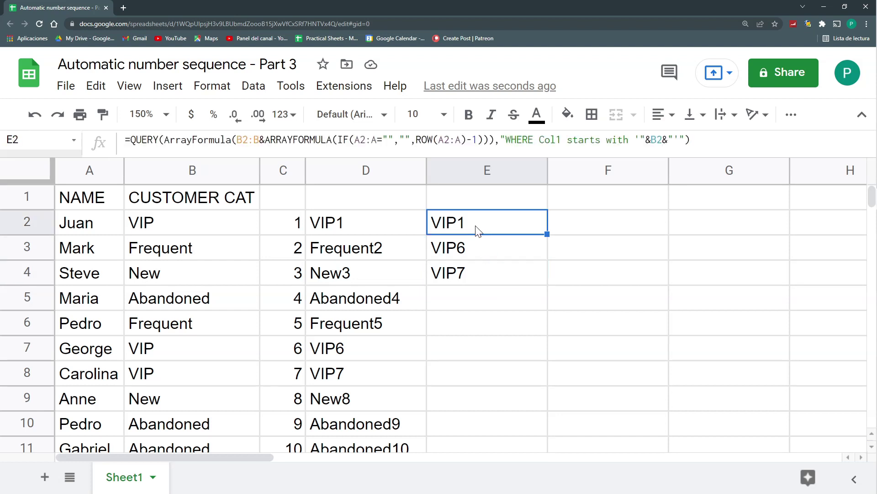
click(470, 252)
click(478, 273)
click(470, 229)
click(473, 252)
click(480, 273)
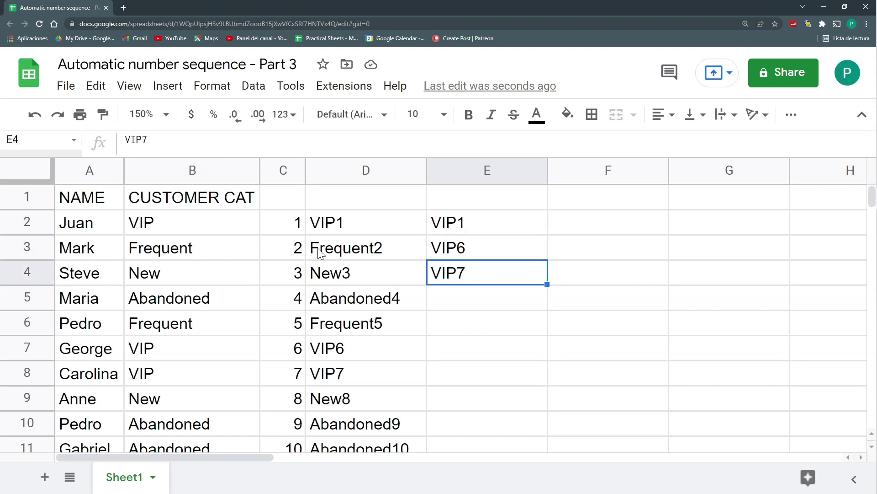
Match the VIP entries in column B, such as B2 and B7, against the codes in E2:E4
click(221, 230)
click(464, 227)
click(188, 225)
click(198, 355)
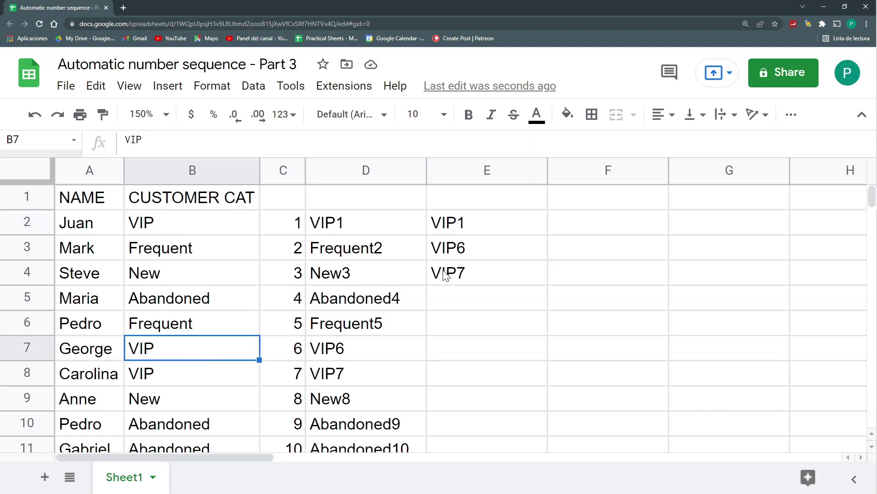
click(476, 249)
click(463, 285)
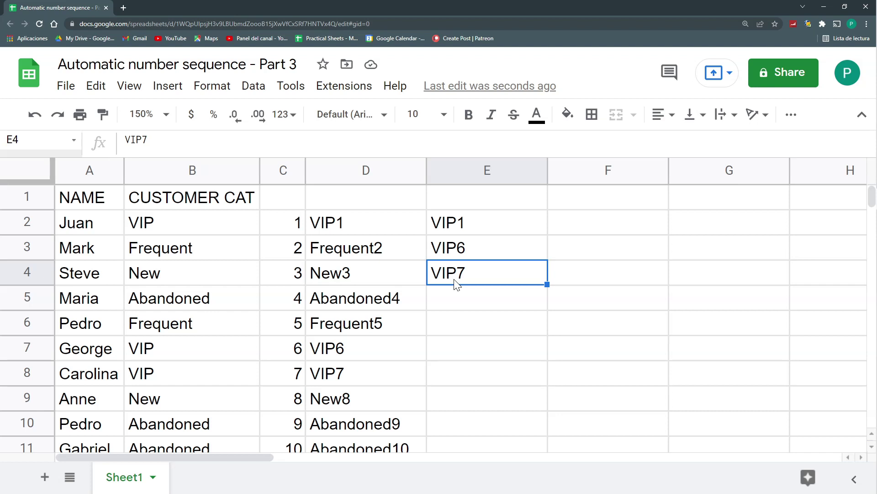
click(480, 232)
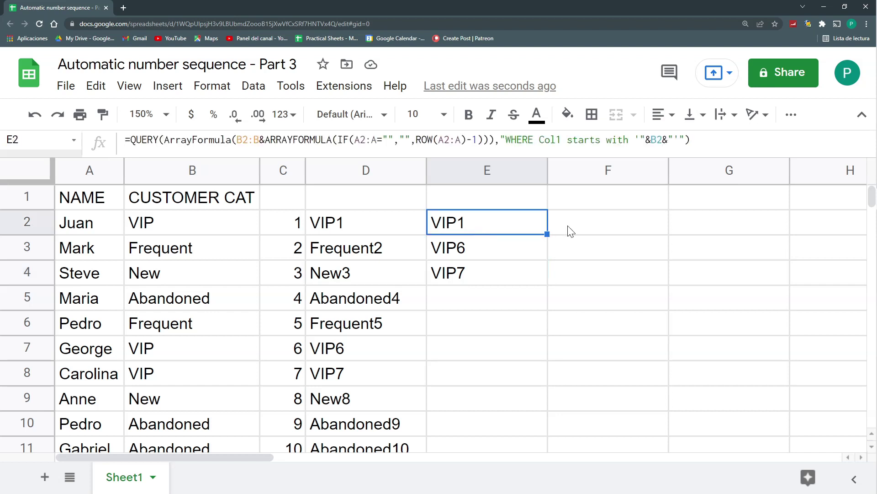
click(514, 256)
click(516, 272)
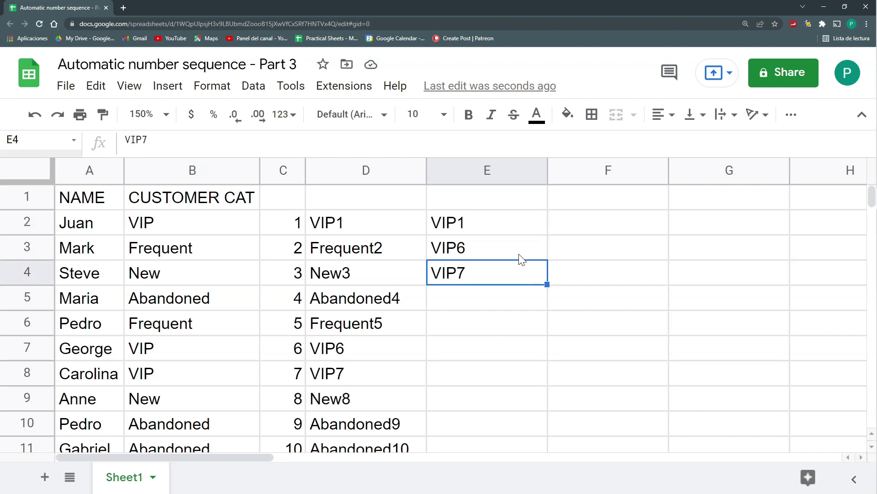
click(520, 231)
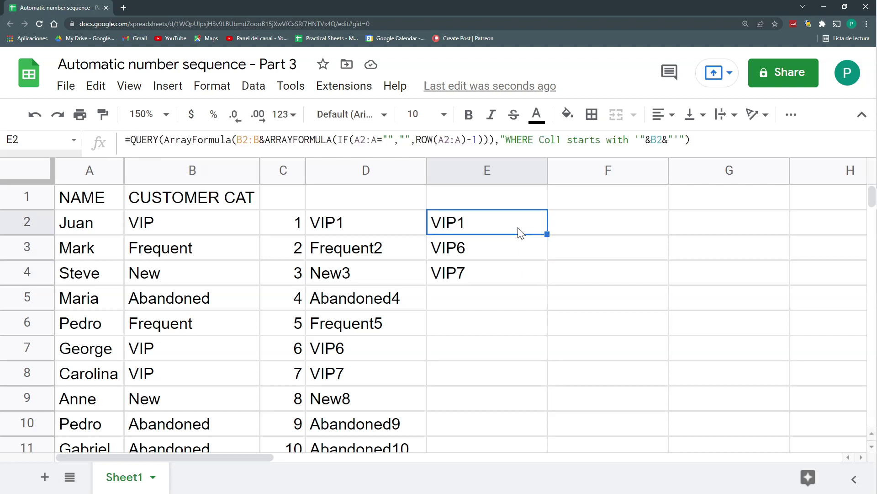
Select F2:F4 beside the VIP codes and narrow column E to about half its width
click(592, 230)
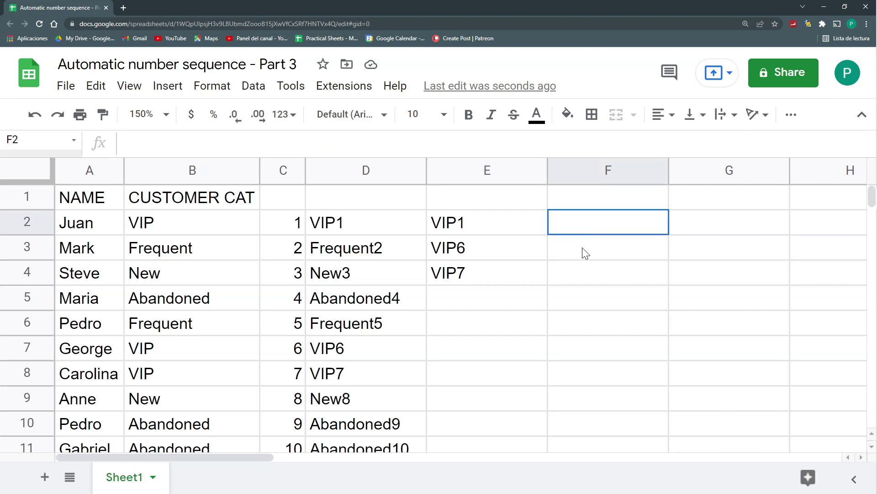
key(shift+Down)
key(shift+Down)
drag(545, 170, 486, 170)
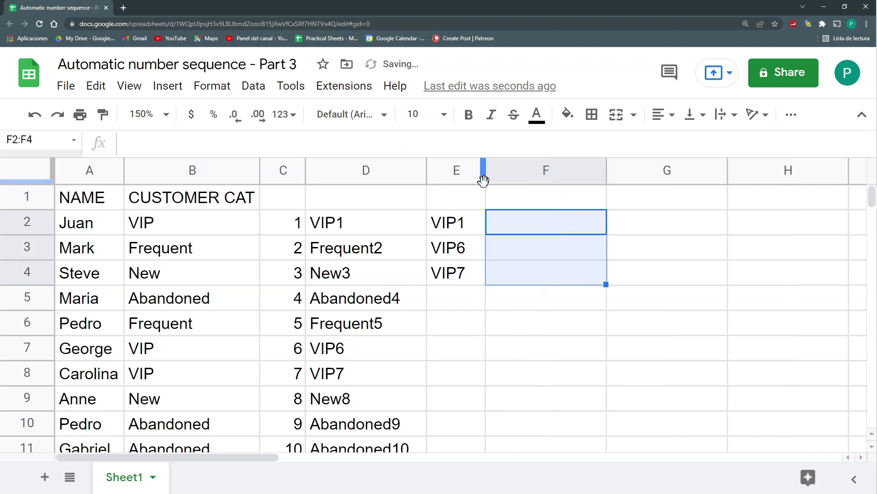
Enter the formula =SEQUENCE(COUNTA(E:E)) in F2 to number the VIP codes listed in column E
click(477, 227)
click(499, 223)
text(=sequence)
key(Tab)
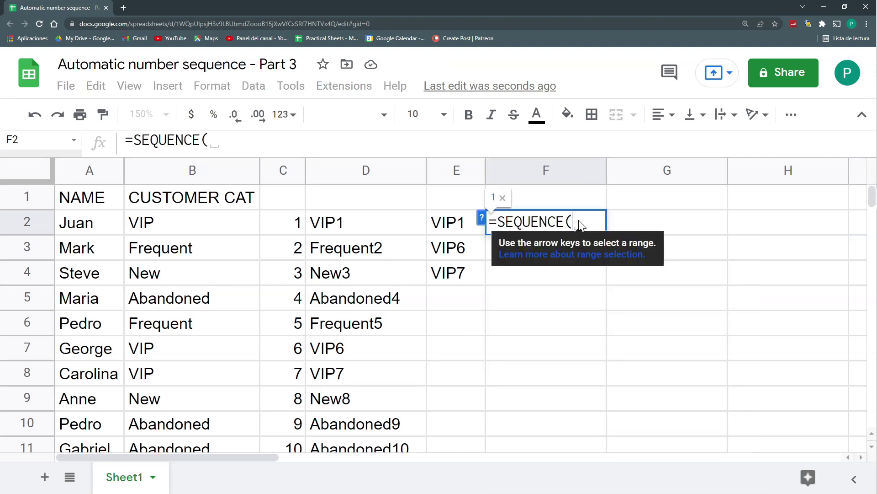
text(COUN)
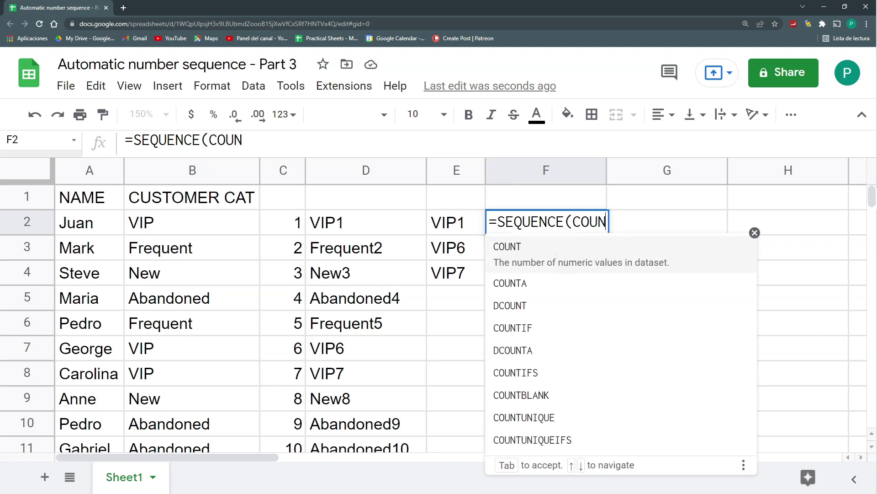
key(Down)
key(Tab)
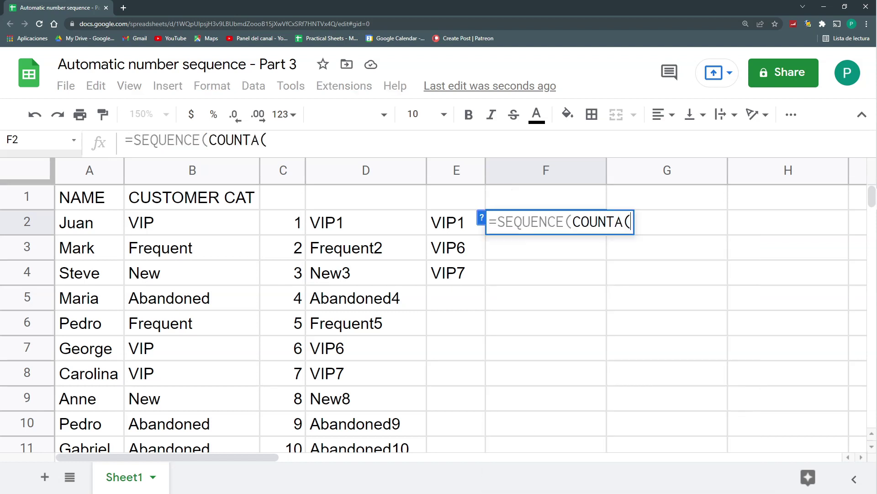
click(450, 174)
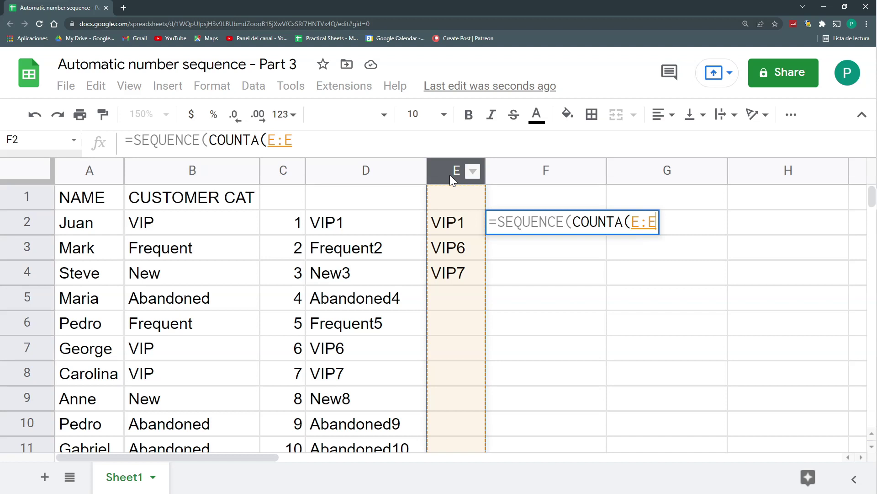
text()))
key(Return)
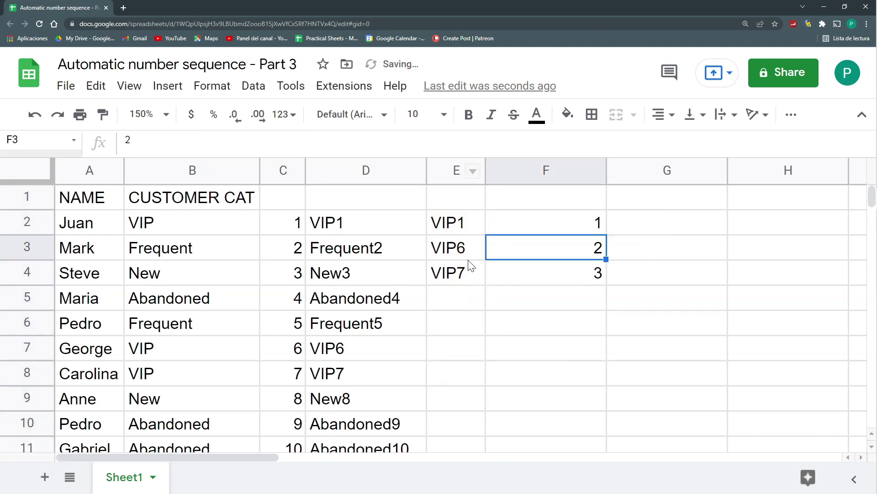
Review the sequence numbers in F2:F4 and fit column F's width to its contents
click(545, 221)
click(550, 248)
click(555, 274)
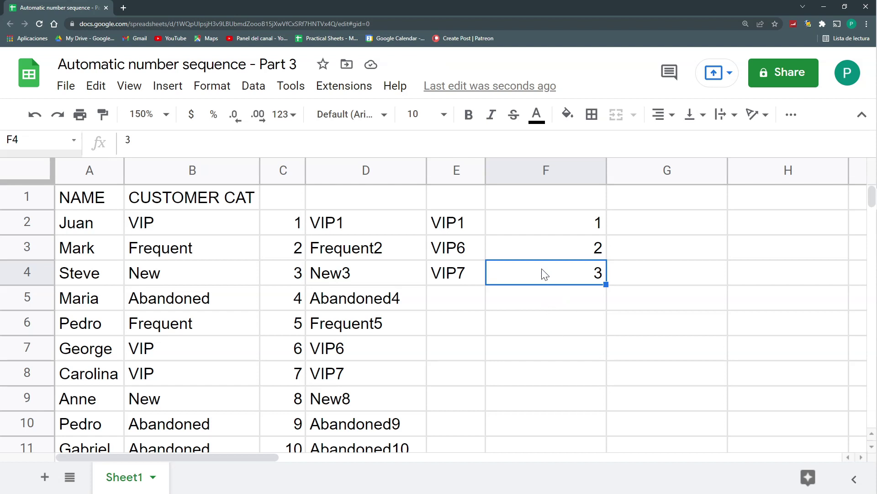
drag(531, 232, 539, 254)
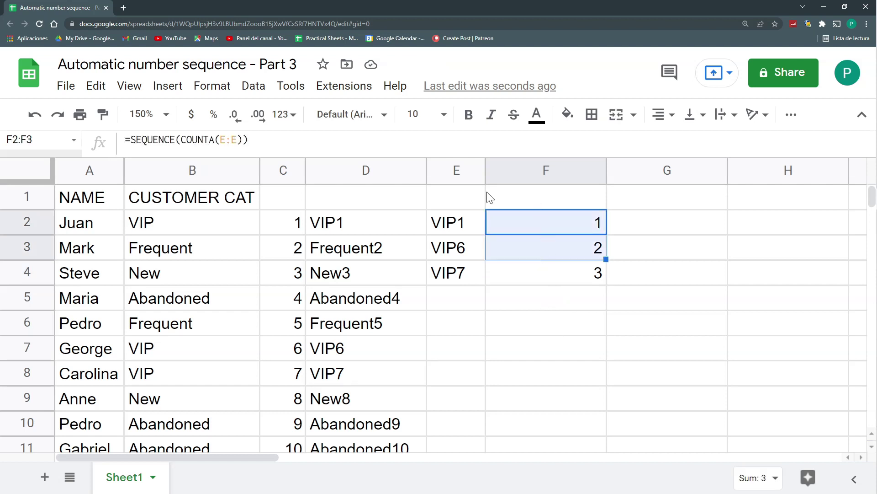
click(515, 279)
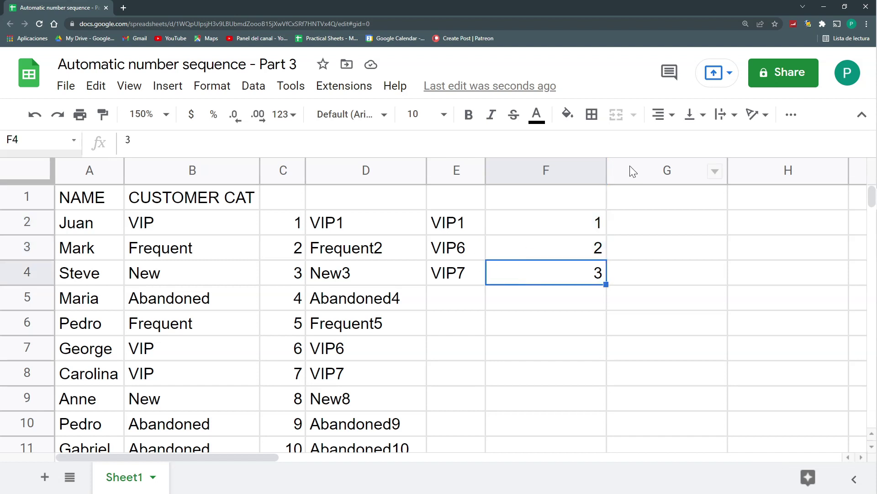
double_click(606, 172)
Examine the E:E reference in the F2 formula and the helper columns C to E it depends on
click(288, 196)
click(361, 203)
click(446, 203)
click(494, 206)
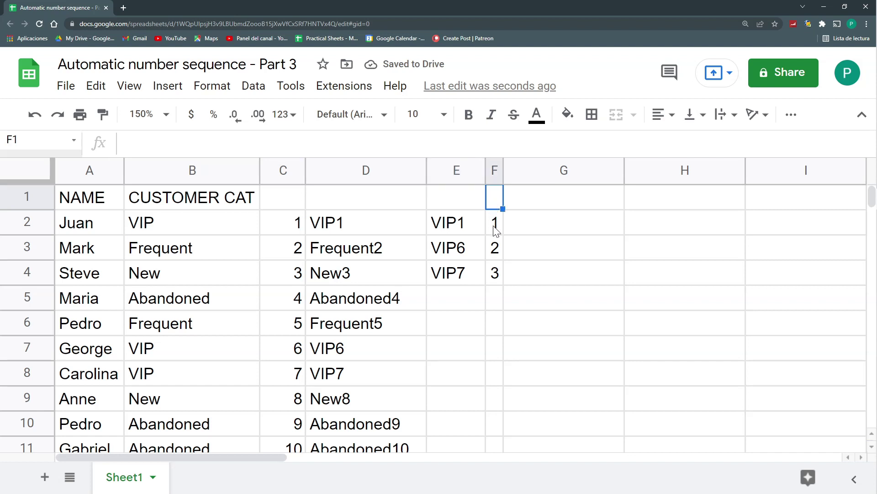
click(495, 228)
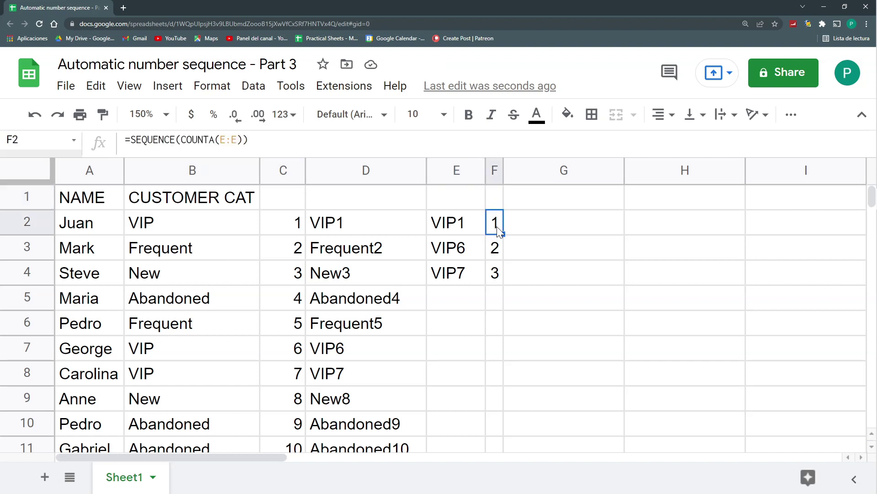
double_click(497, 227)
key(shift+Left)
key(shift+Left)
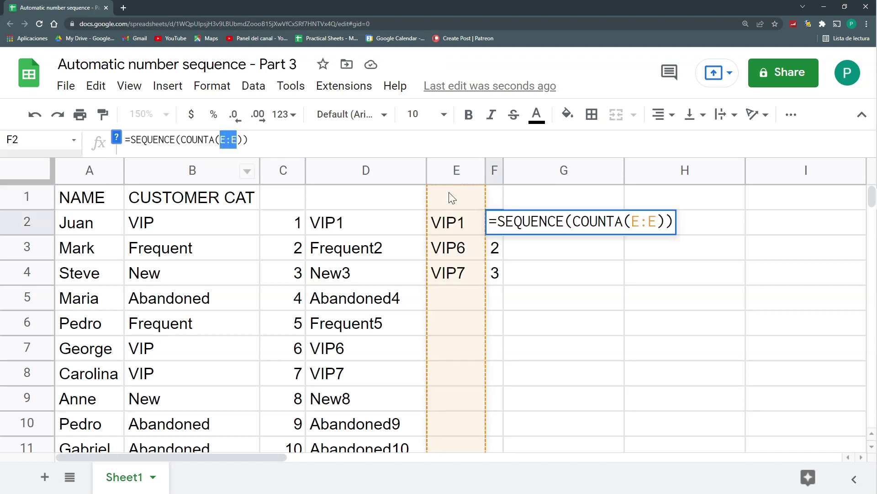
key(Return)
click(452, 170)
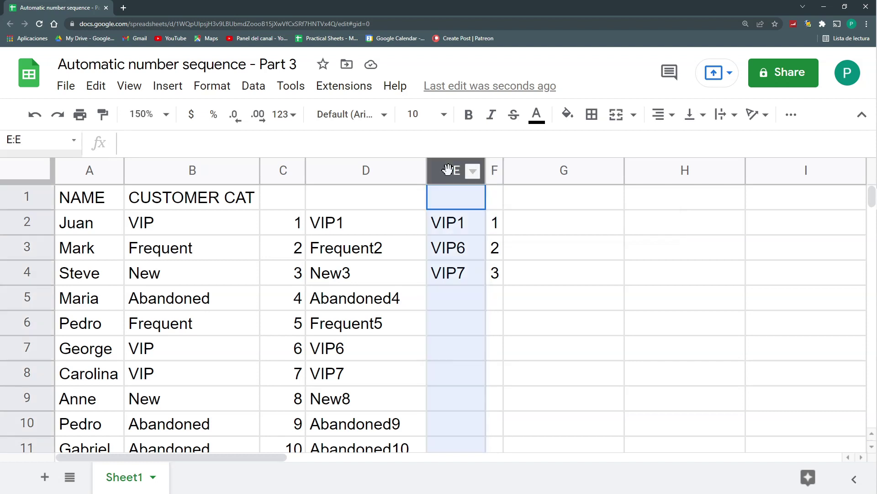
drag(273, 170, 456, 169)
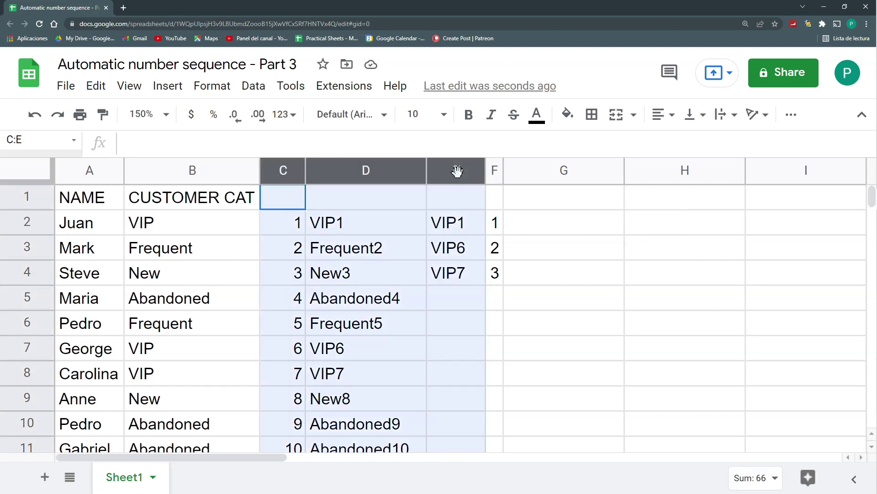
click(496, 224)
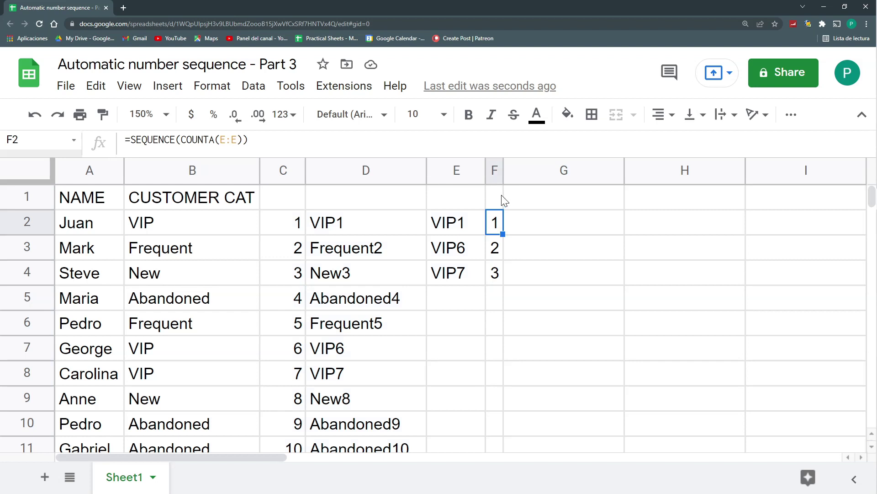
Widen column F slightly and replace the E:E reference in F2's COUNTA with the QUERY formula copied from E2
drag(502, 172, 537, 172)
drag(466, 231, 471, 273)
drag(690, 139, 130, 139)
key(ctrl+c)
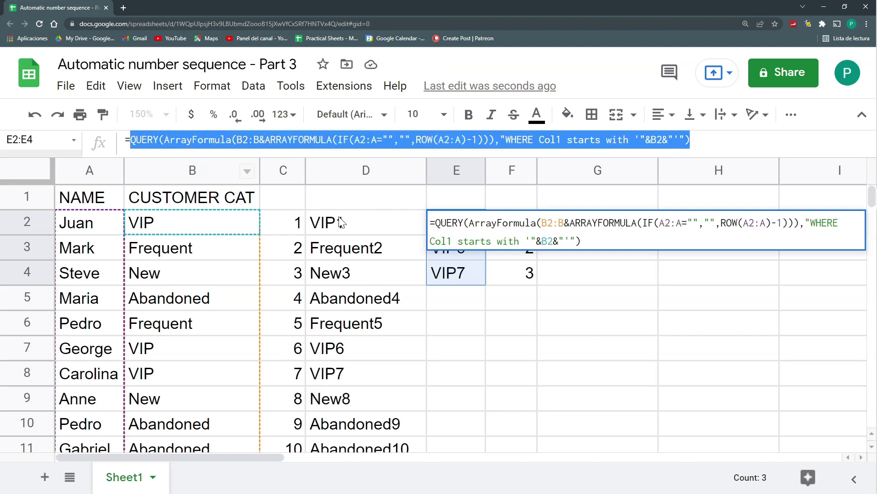
key(Escape)
click(531, 229)
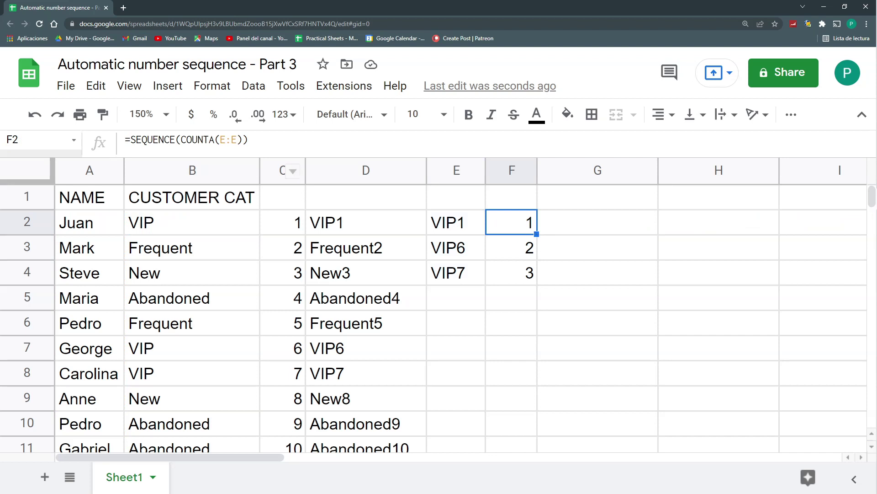
mouse_move(243, 139)
mouse_down()
mouse_move(181, 139)
mouse_move(237, 140)
mouse_up()
key(ctrl+v)
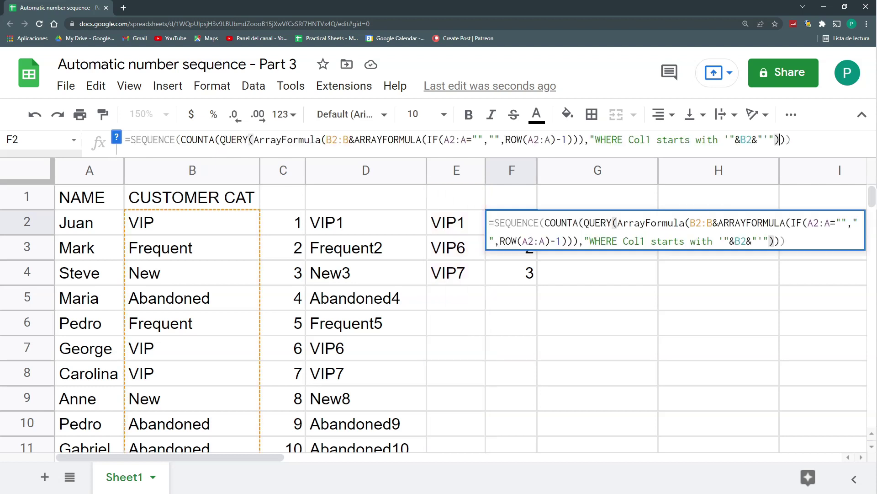
key(Return)
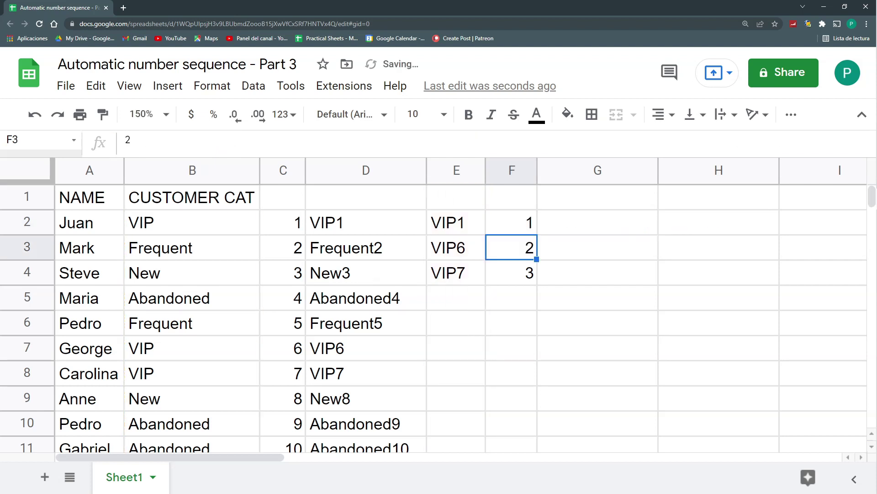
Compare the codes and sequence numbers in E2:F4 and the formulas behind E2 and F2
click(531, 221)
drag(455, 222, 509, 269)
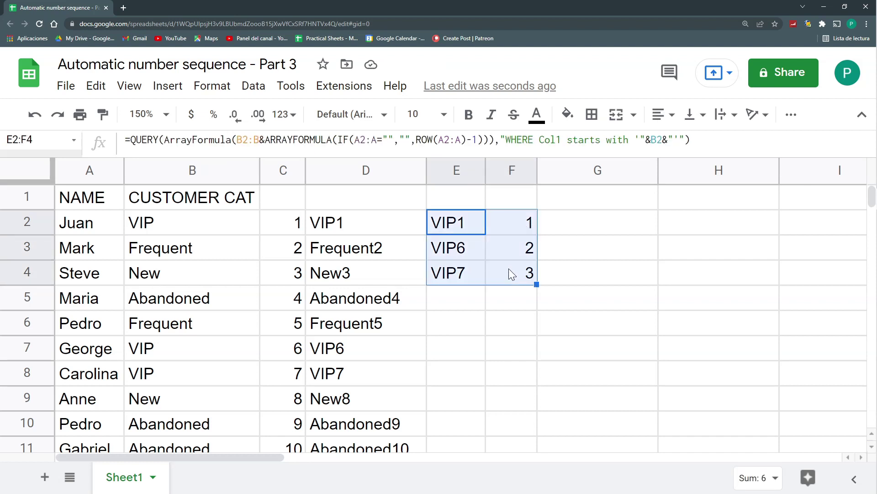
click(474, 223)
click(574, 221)
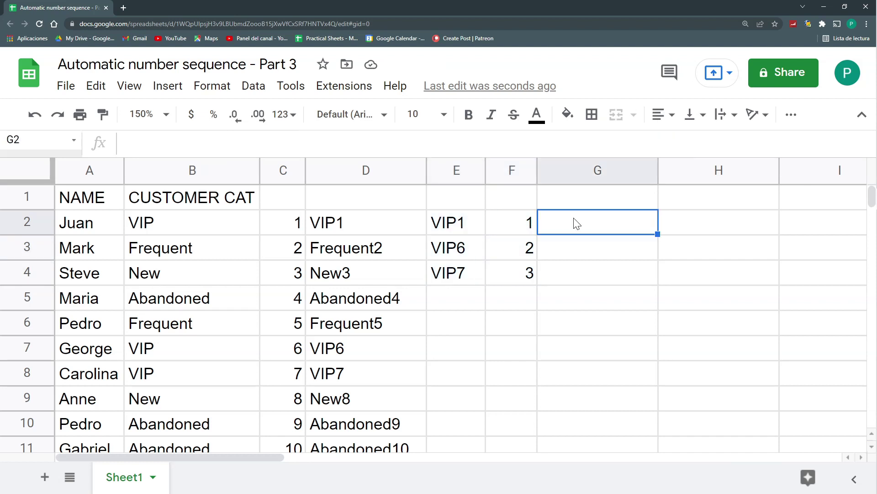
click(475, 223)
click(505, 222)
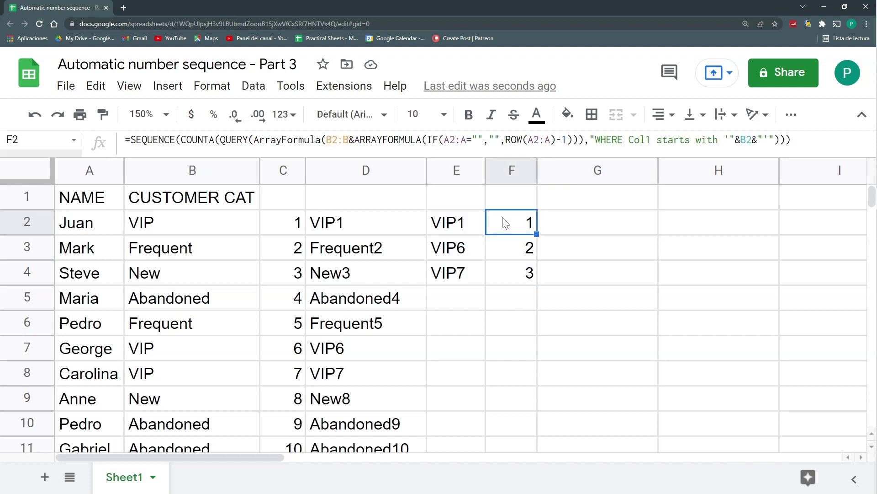
click(476, 229)
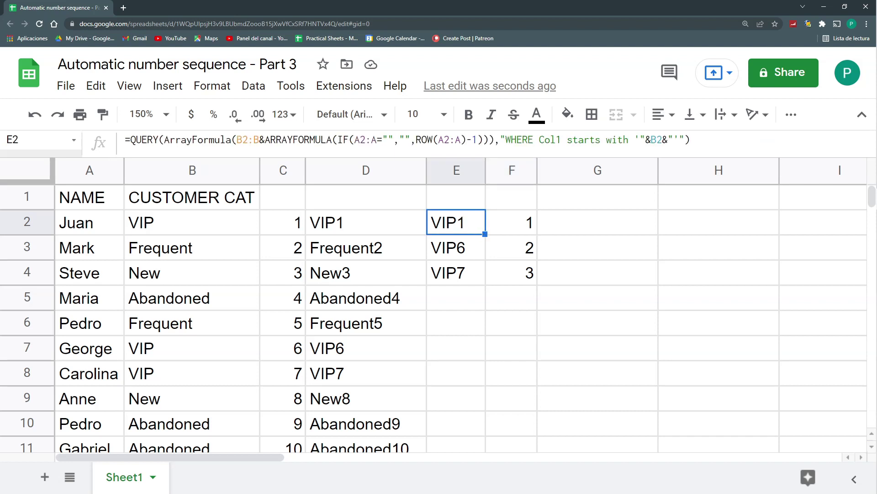
Inspect the full QUERY expression in E2 and the COUNTA part that wraps it in F2
key(Return)
key(ctrl+a)
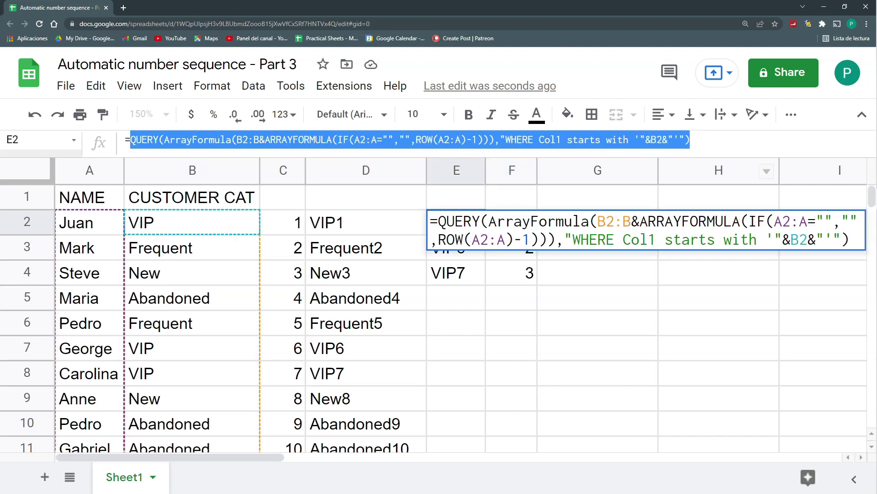
click(512, 272)
key(Escape)
click(507, 231)
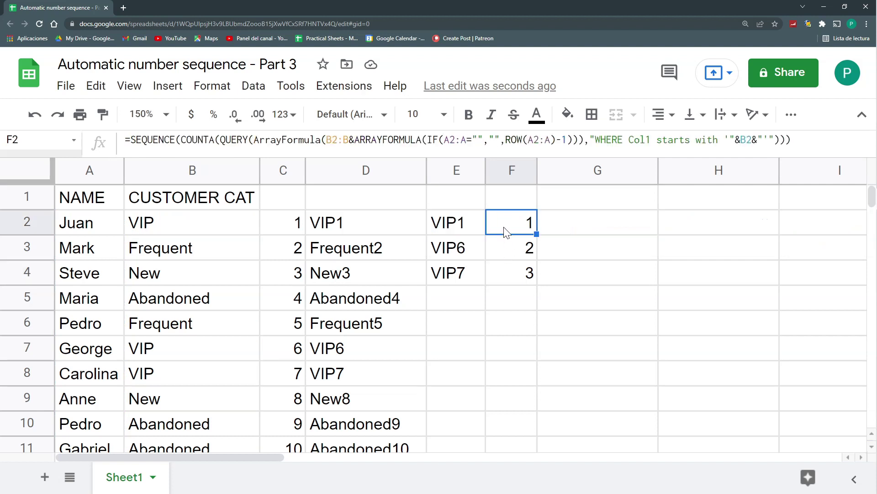
drag(186, 140, 220, 140)
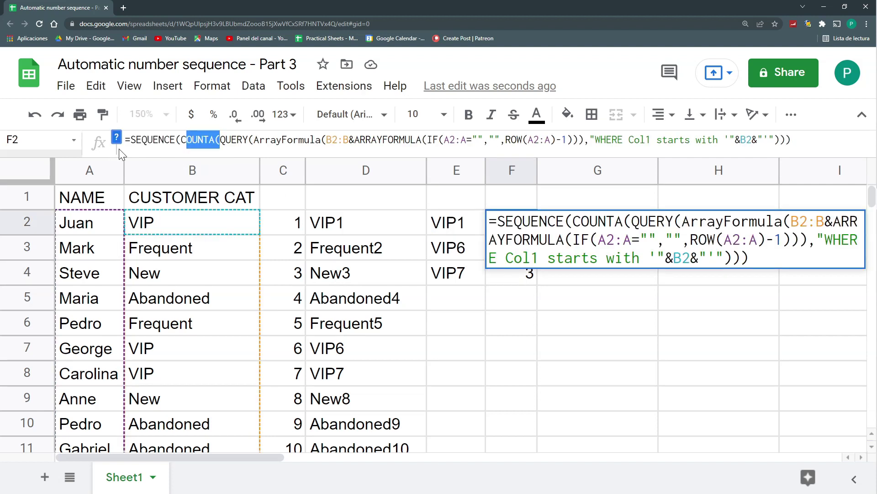
key(Escape)
click(455, 229)
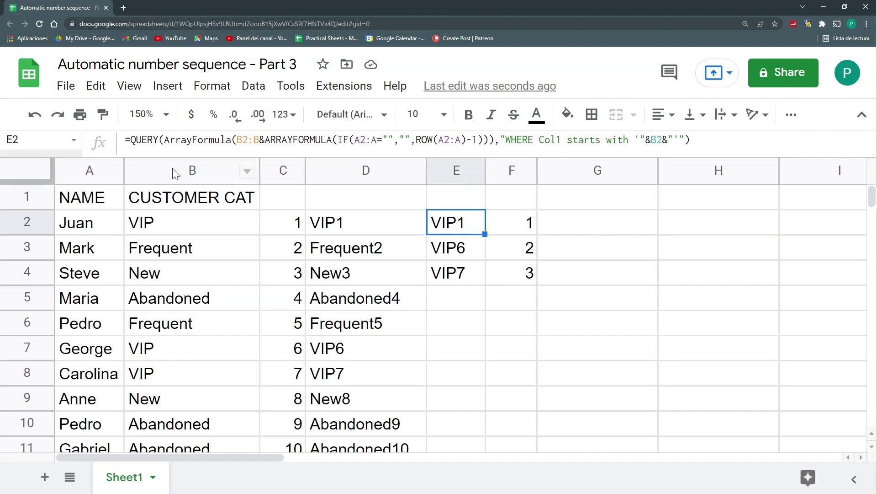
drag(131, 139, 690, 140)
key(Escape)
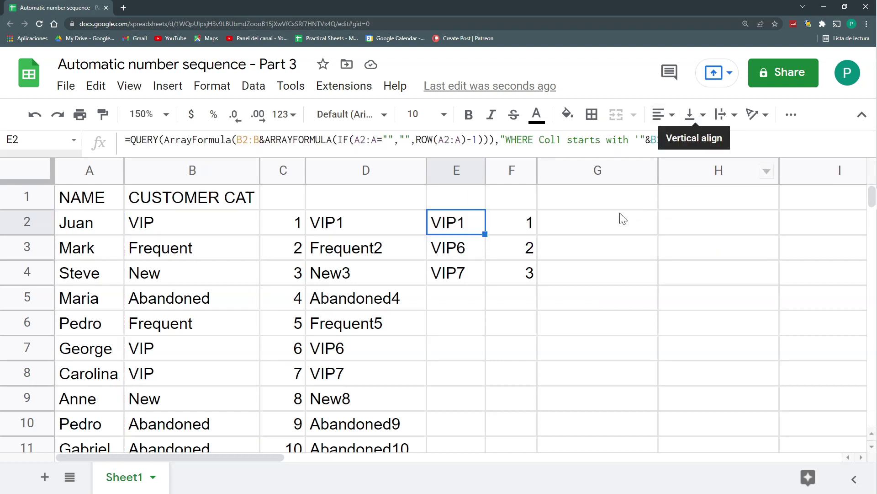
Enter the array formula ={E:E,F:F} in G2 to place columns E and F side by side, and select G2:H2
click(610, 223)
text(=)
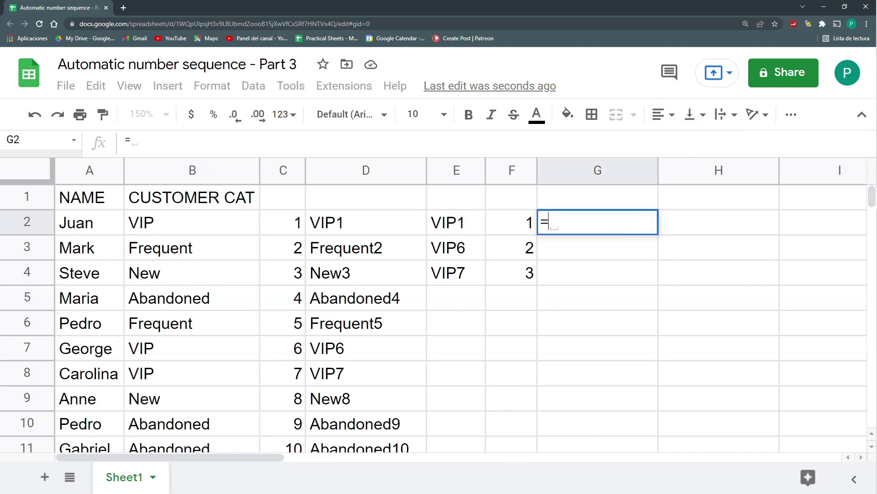
text({)
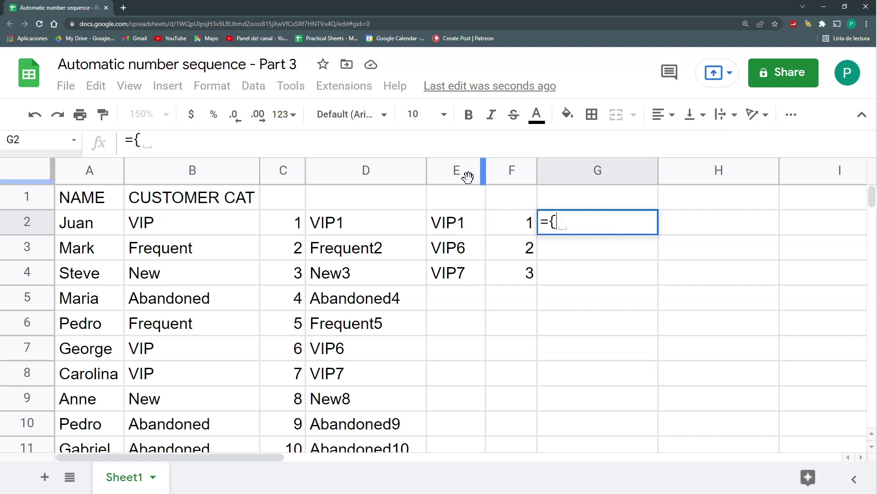
click(449, 170)
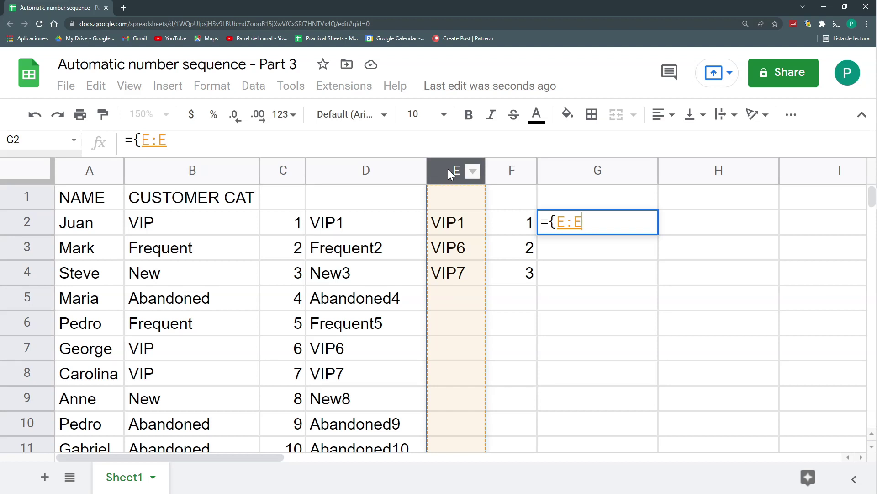
text(,)
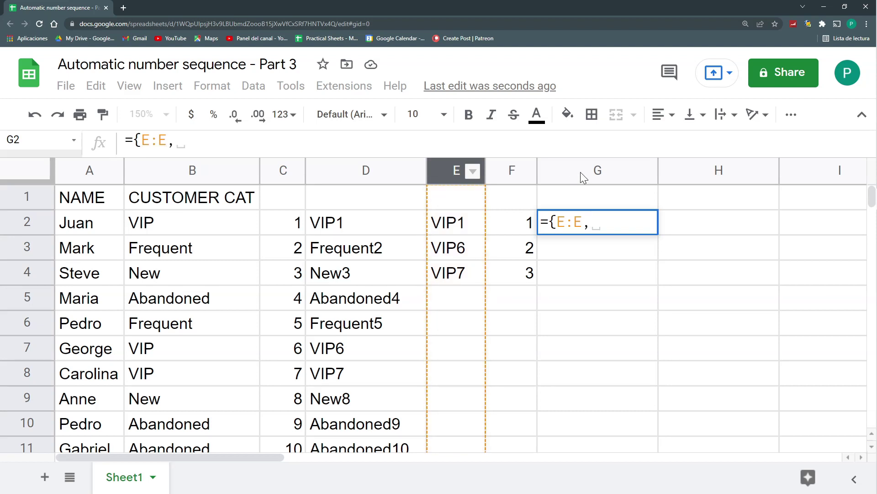
click(508, 172)
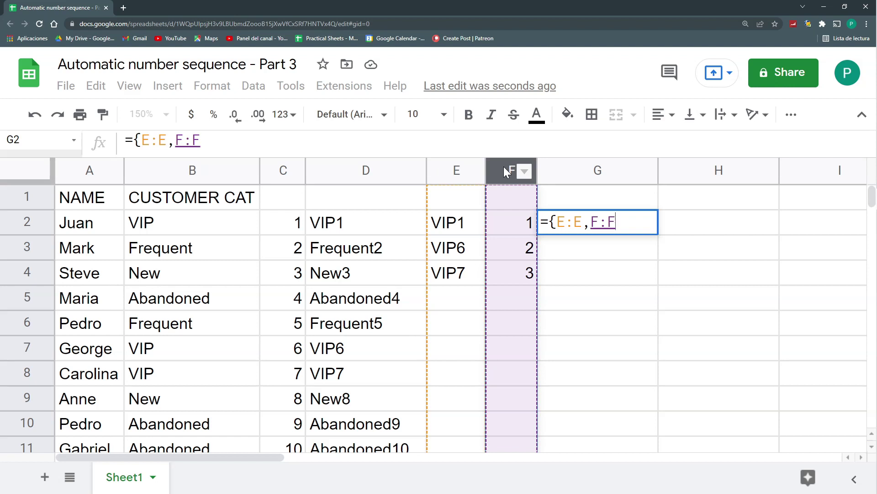
text(})
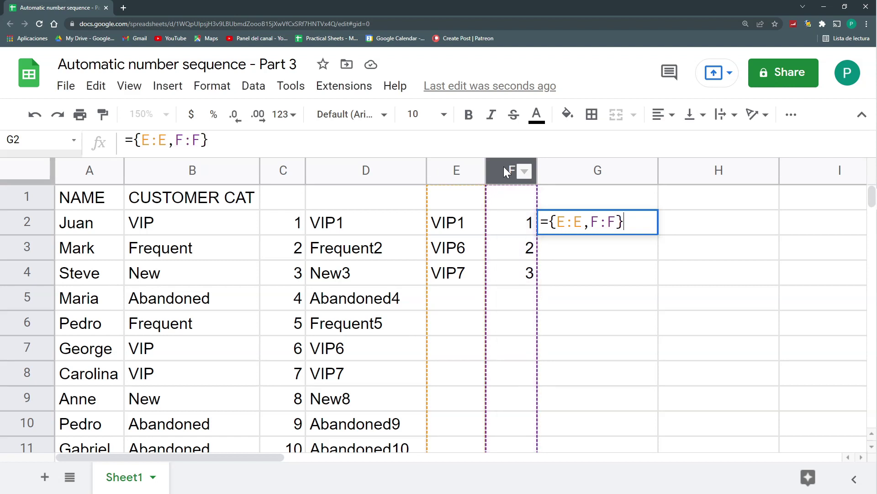
key(Return)
click(602, 222)
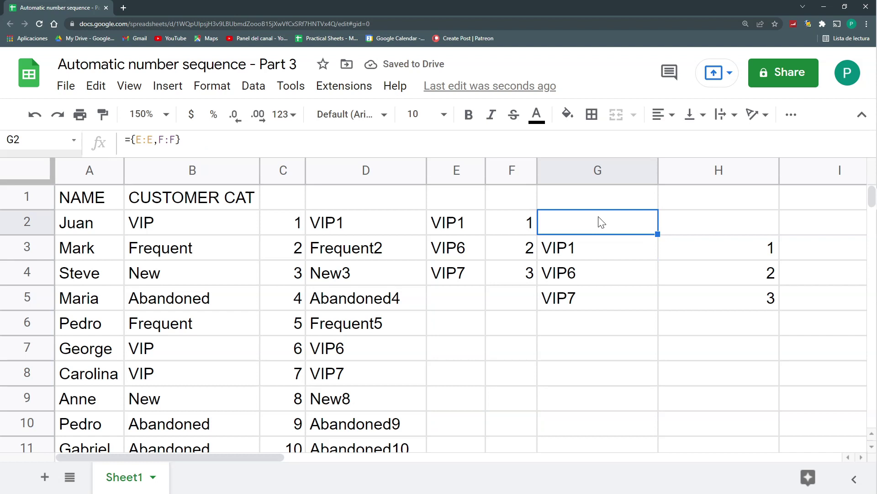
drag(587, 223, 695, 217)
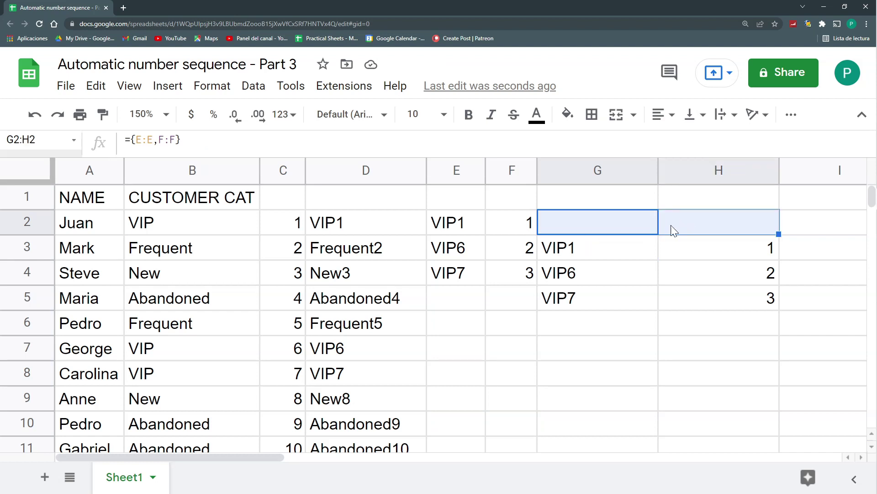
Check the array formula in G2 and copy the QUERY expression, without its equals sign, from E2
click(611, 223)
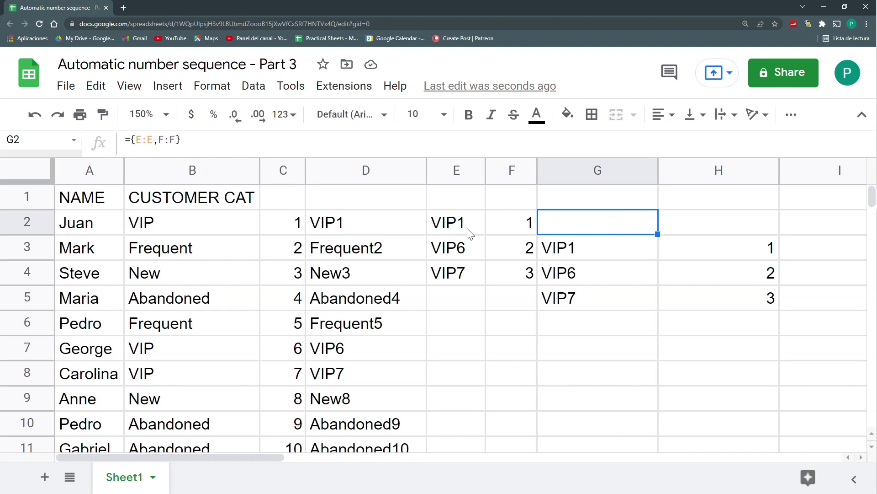
key(Return)
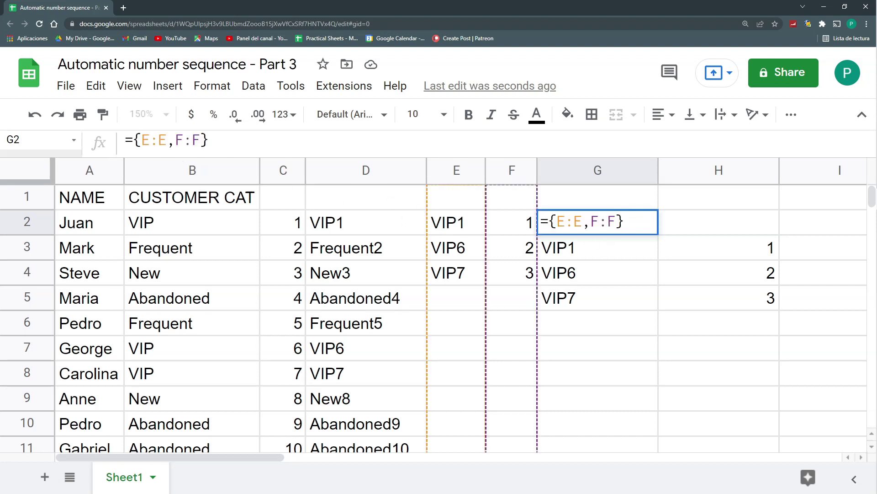
key(Escape)
click(454, 226)
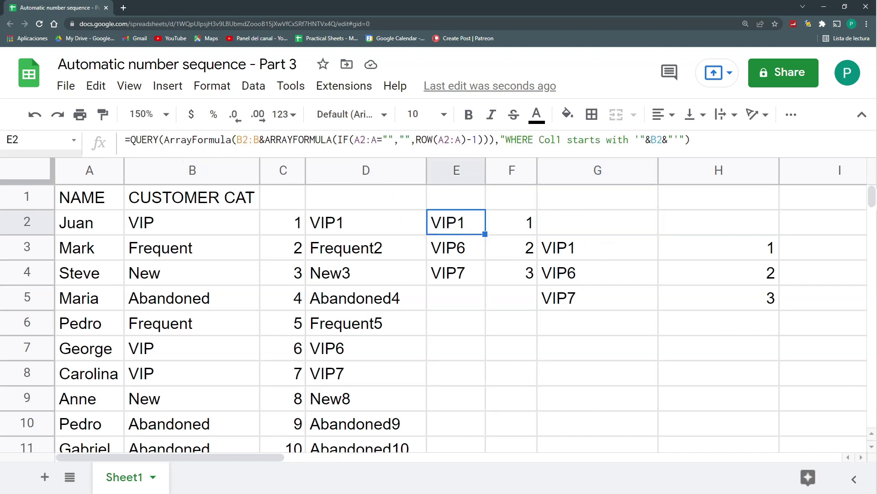
key(Return)
drag(651, 139, 136, 139)
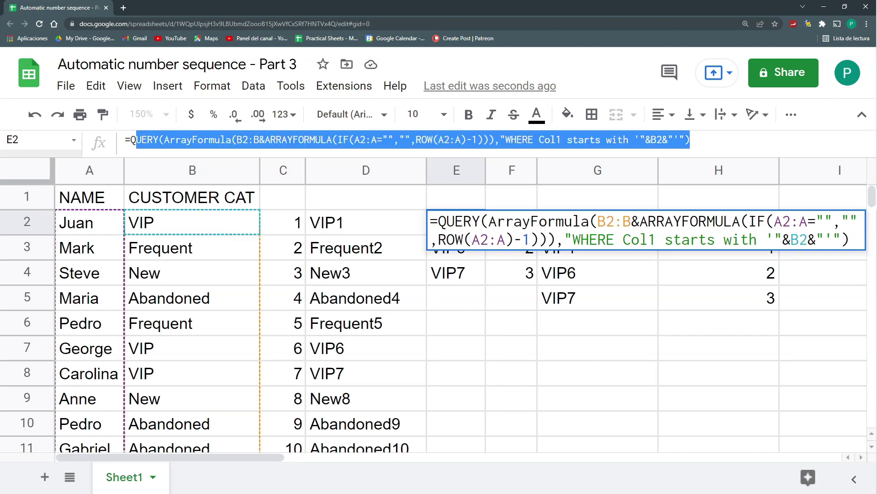
key(Left)
key(shift+End)
key(ctrl+c)
key(Escape)
Replace the E:E reference in G2's array with the copied QUERY expression
click(577, 230)
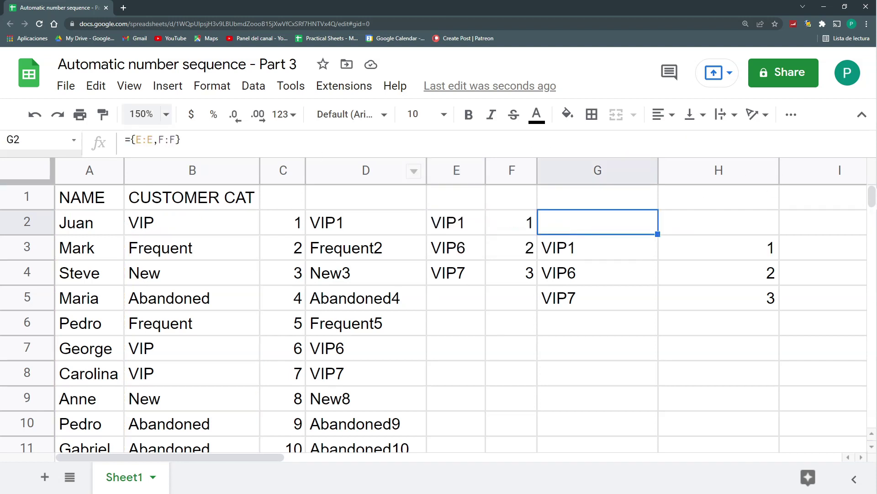
key(F2)
key(Left)
key(Left)
key(Left)
key(Left)
key(Left)
key(shift+Left)
key(shift+Left)
key(shift+Left)
key(ctrl+v)
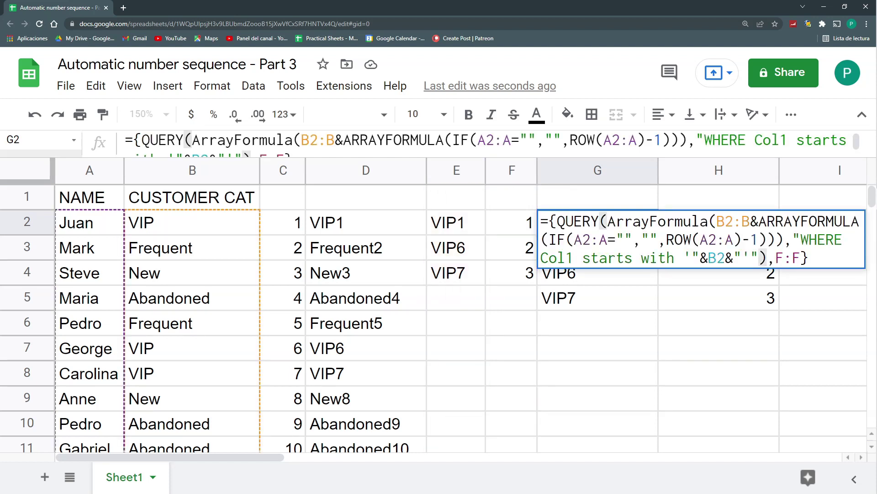
key(Return)
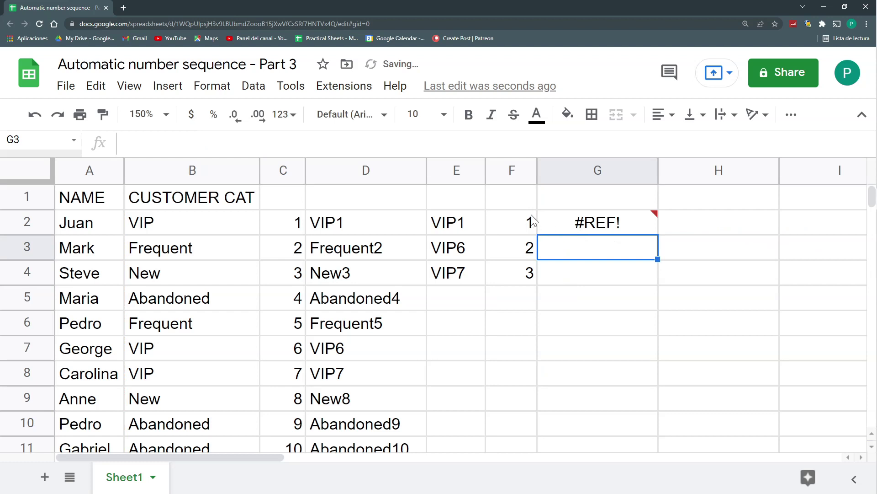
Copy the SEQUENCE(COUNTA(QUERY(…))) expression, without its equals sign, from F2
click(524, 226)
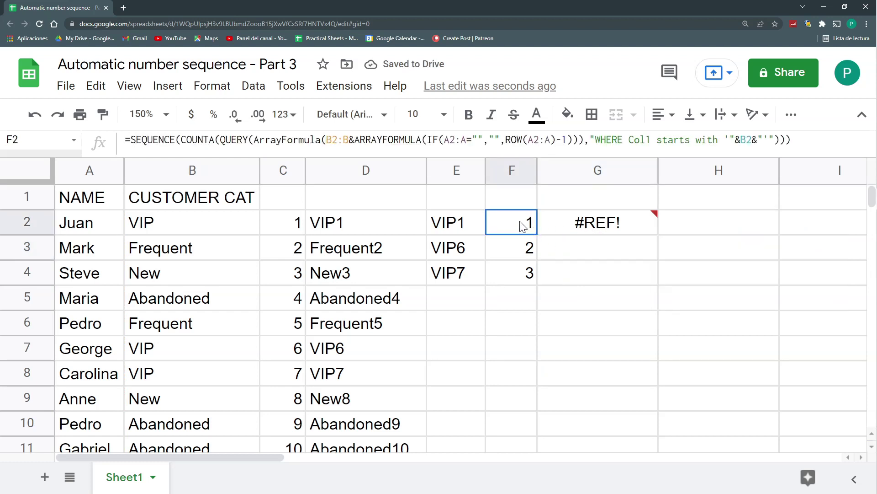
drag(791, 140, 130, 140)
key(ctrl+c)
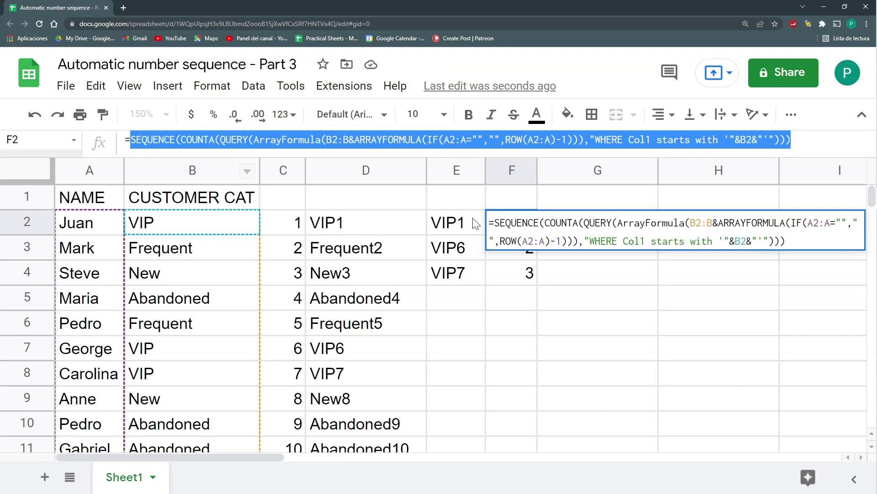
key(Escape)
Replace the F:F reference in G2's array with the copied SEQUENCE expression
click(564, 228)
double_click(564, 228)
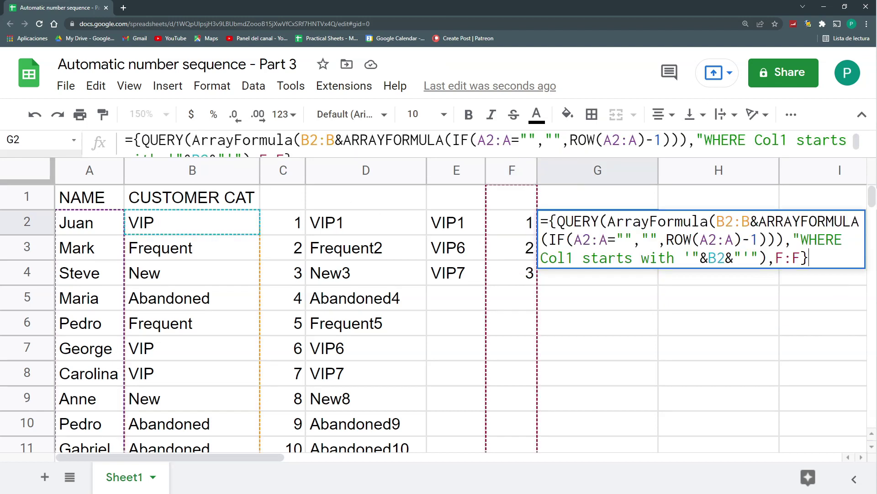
key(shift+Left)
key(shift+Left)
key(shift+Left)
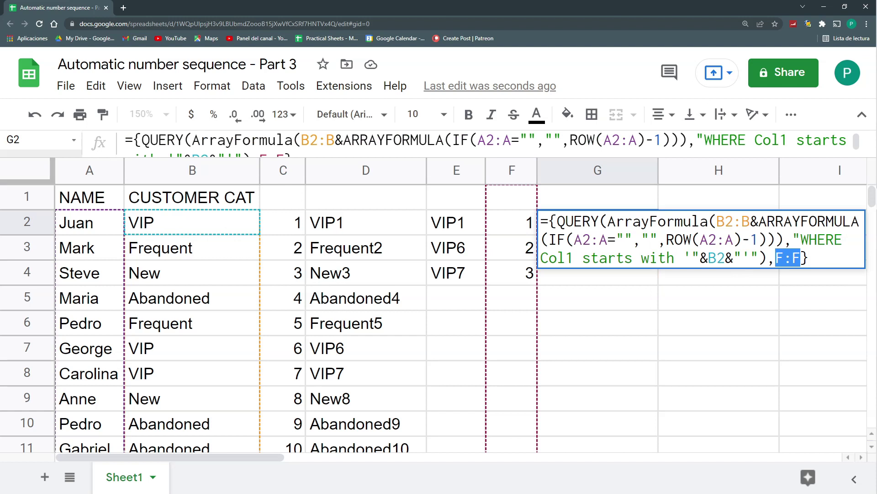
key(ctrl+v)
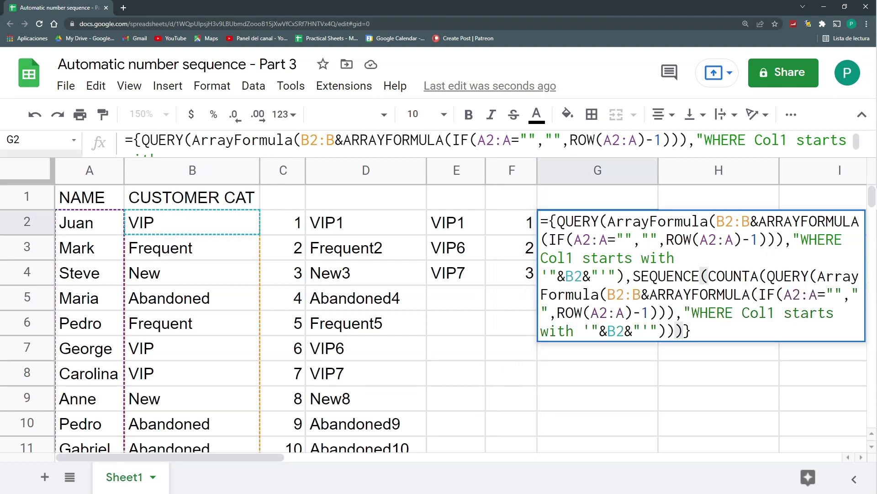
key(Return)
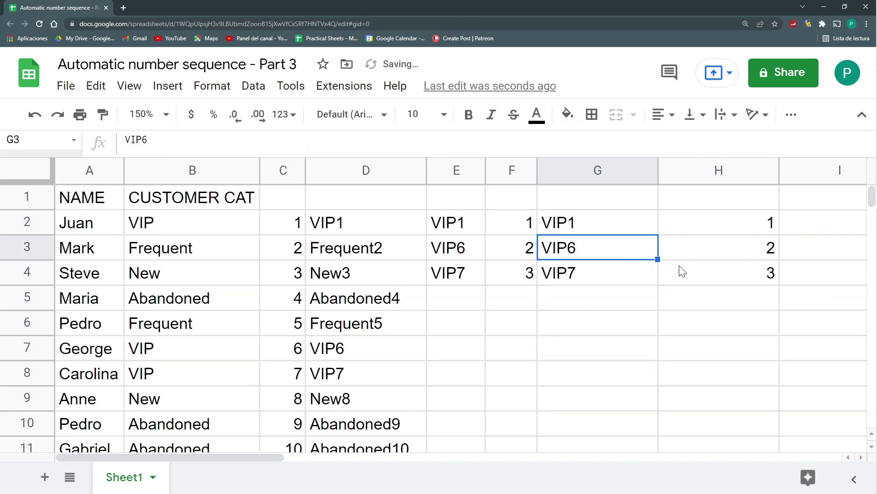
Select the array output in G2:H4 and fit the widths of columns G and H to their contents
drag(625, 221, 726, 268)
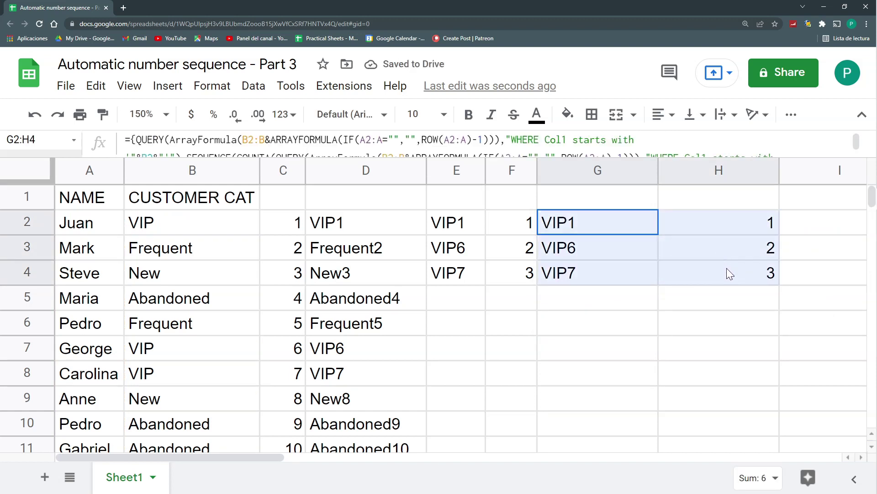
click(635, 227)
drag(620, 229, 703, 265)
double_click(658, 170)
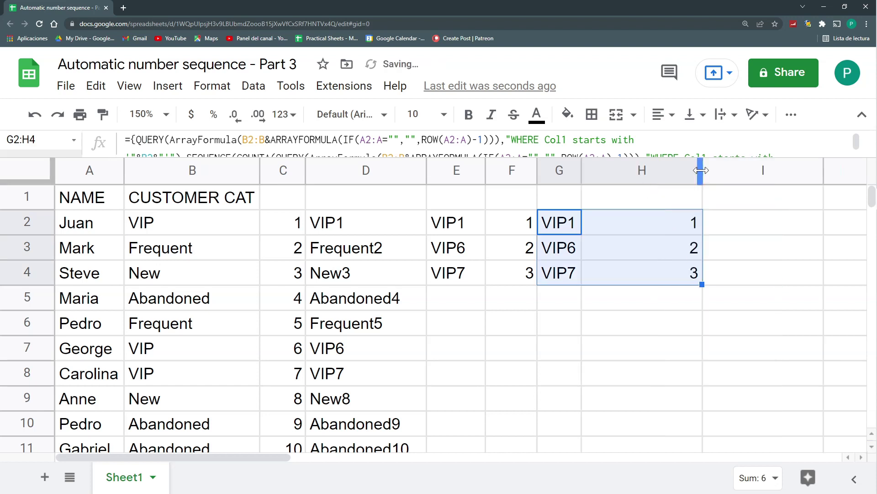
double_click(702, 171)
drag(553, 226, 590, 277)
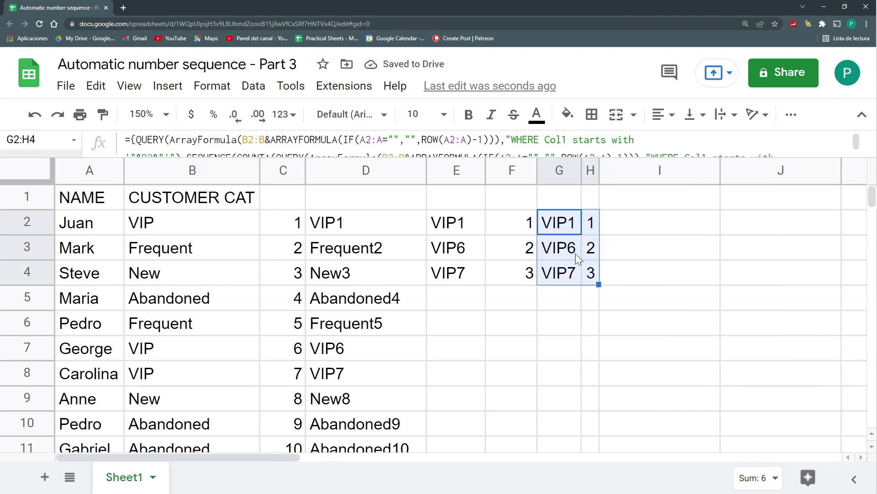
Insert an empty column before the array output in column G and narrow it to a thin spacer
click(569, 247)
click(570, 226)
click(555, 172)
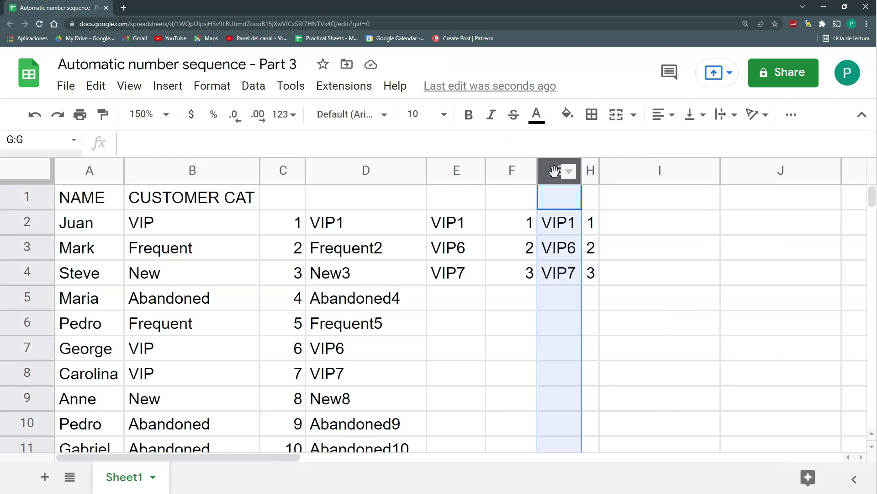
right_click(562, 179)
click(624, 245)
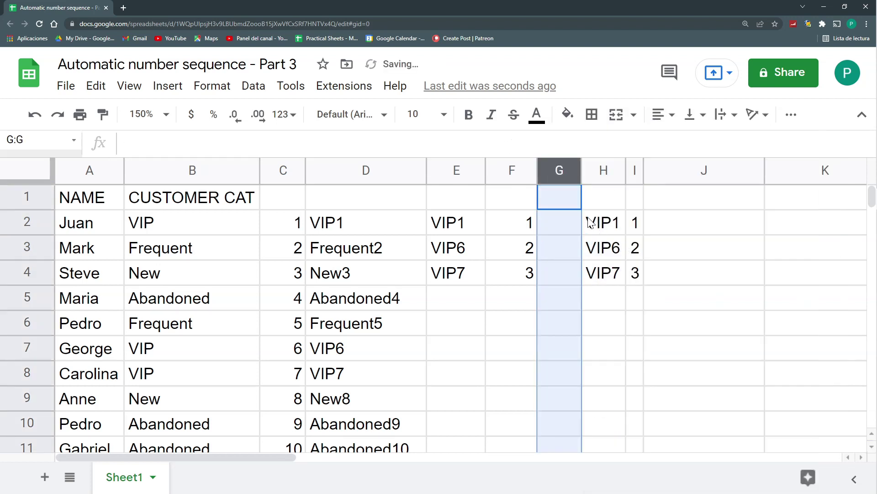
click(578, 222)
drag(581, 171, 553, 171)
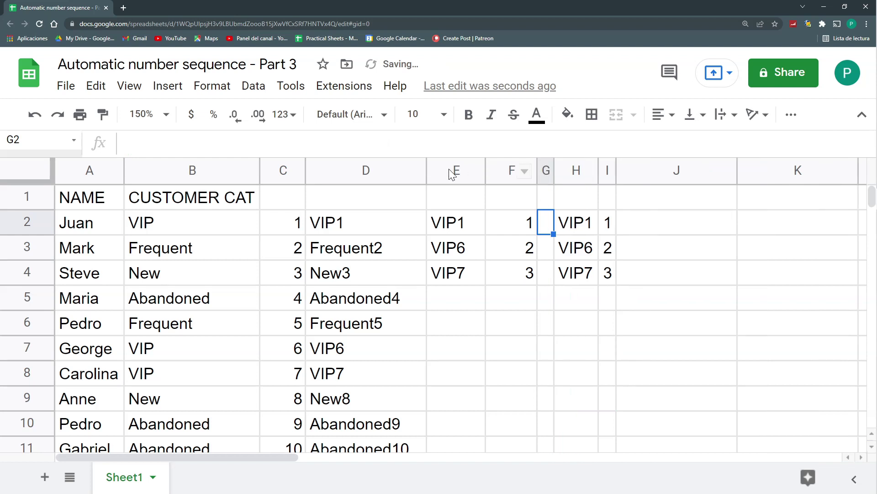
Insert an empty column before the QUERY codes in column E and narrow it to a thin spacer
click(456, 171)
key(ctrl+alt+=)
drag(483, 172, 452, 174)
click(532, 272)
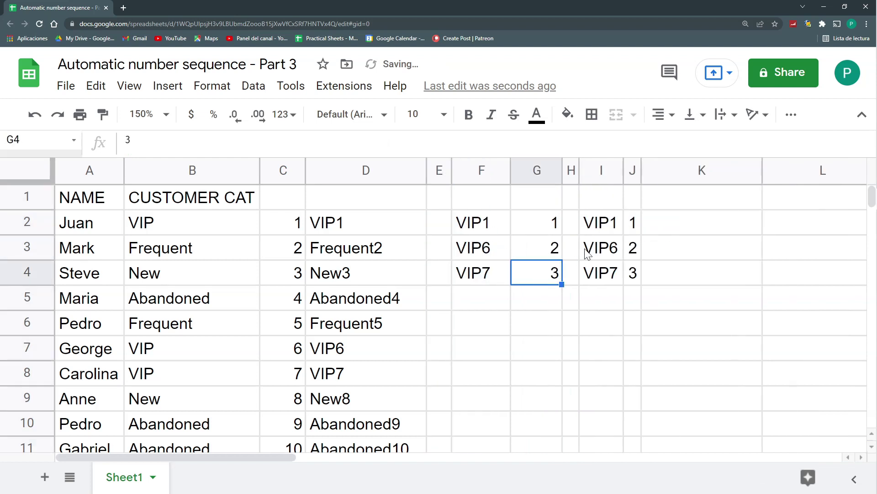
Insert a second narrow empty column between the codes in column D and the QUERY results, and select E2
click(357, 229)
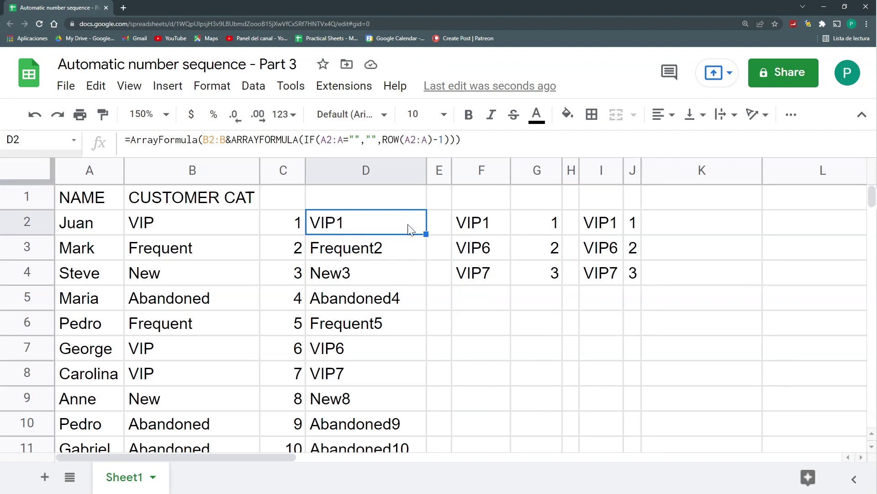
drag(619, 232, 633, 274)
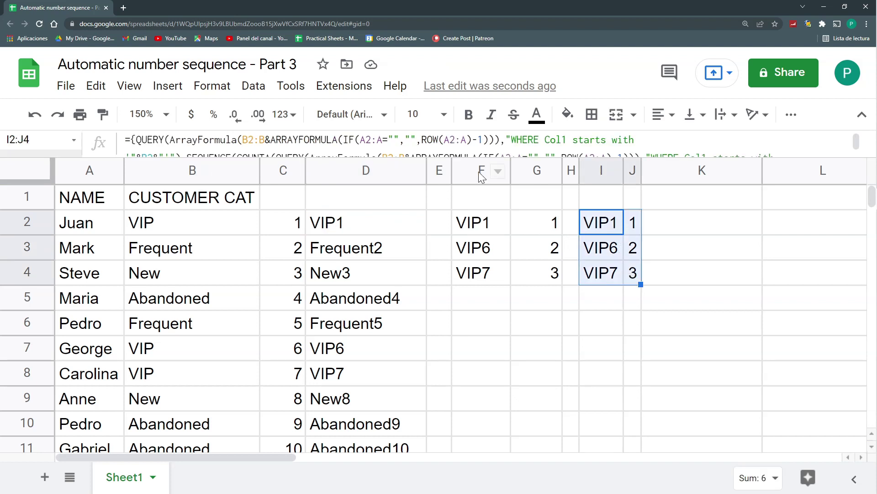
click(438, 170)
right_click(439, 170)
click(467, 245)
click(442, 222)
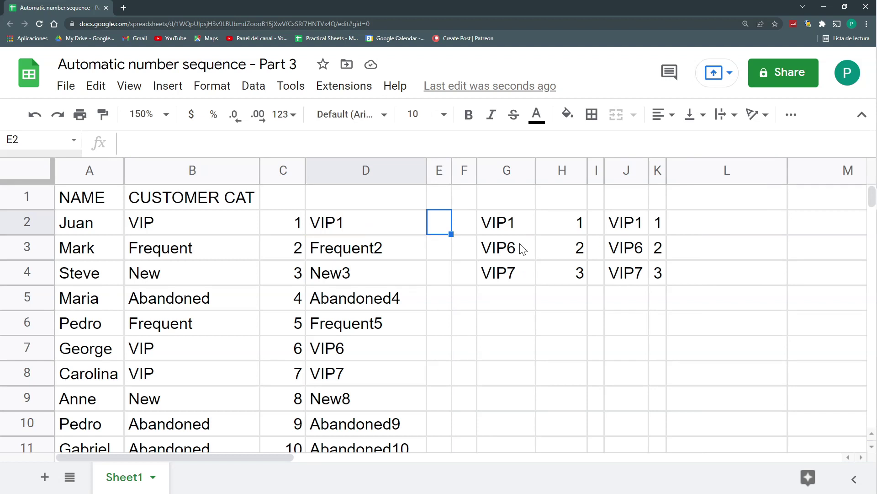
Match the codes VIP1, VIP6 and VIP7 in column D with their sequence numbers in K2:K4
click(363, 221)
click(648, 228)
key(ctrl+a)
click(657, 226)
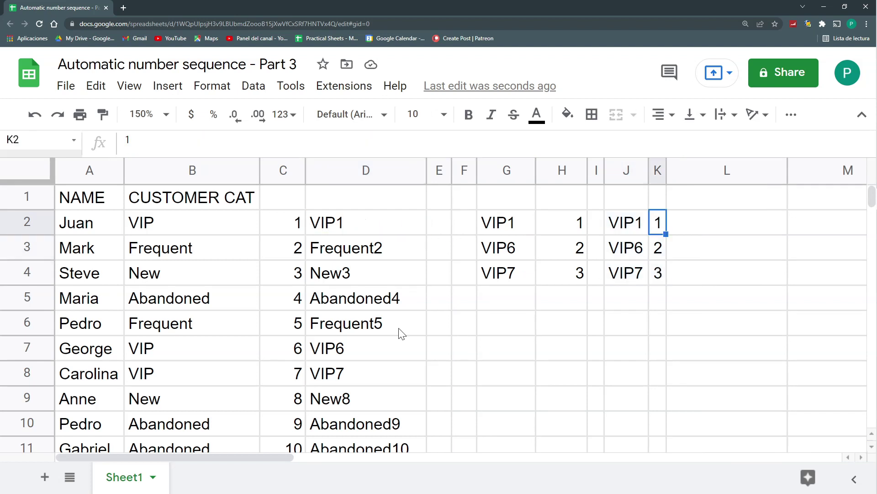
click(393, 349)
click(661, 250)
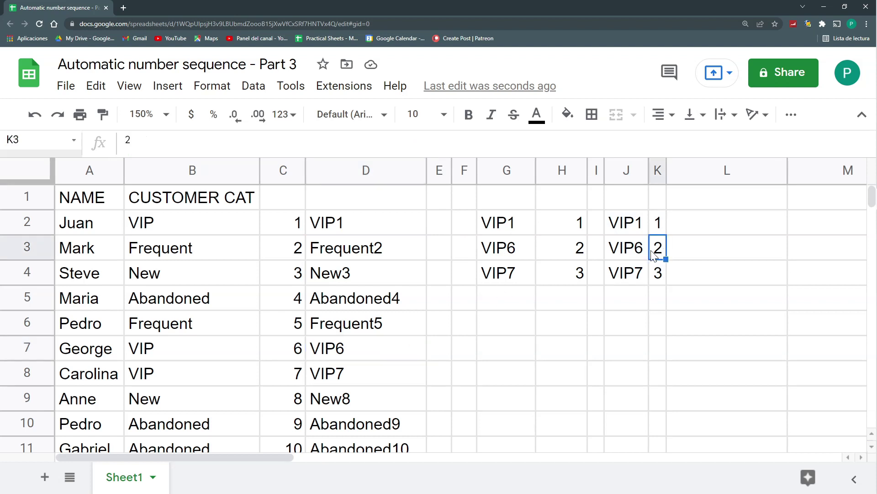
click(396, 385)
click(651, 280)
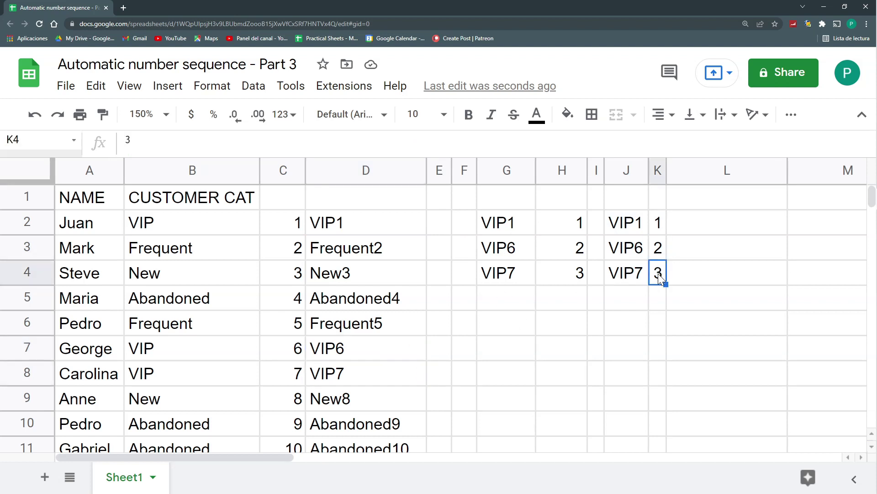
Compare the full code list in column D with the VIP-only array output in J2:K4
click(394, 226)
drag(394, 226, 395, 397)
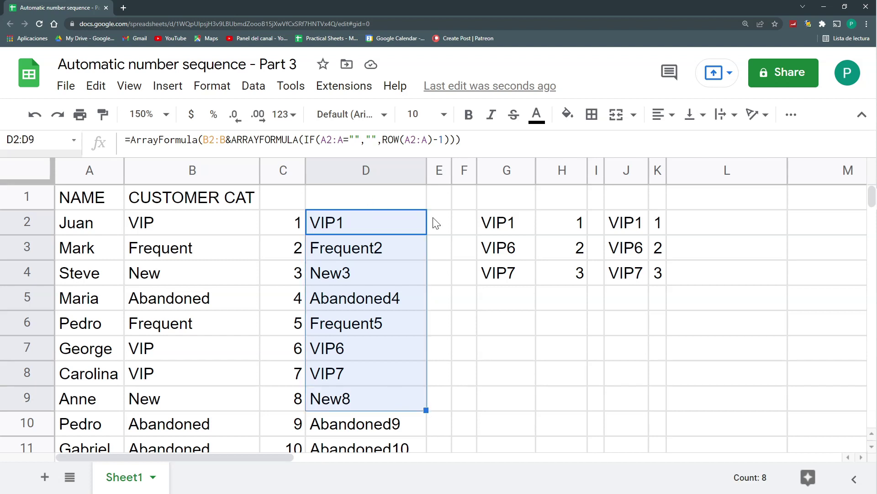
click(636, 229)
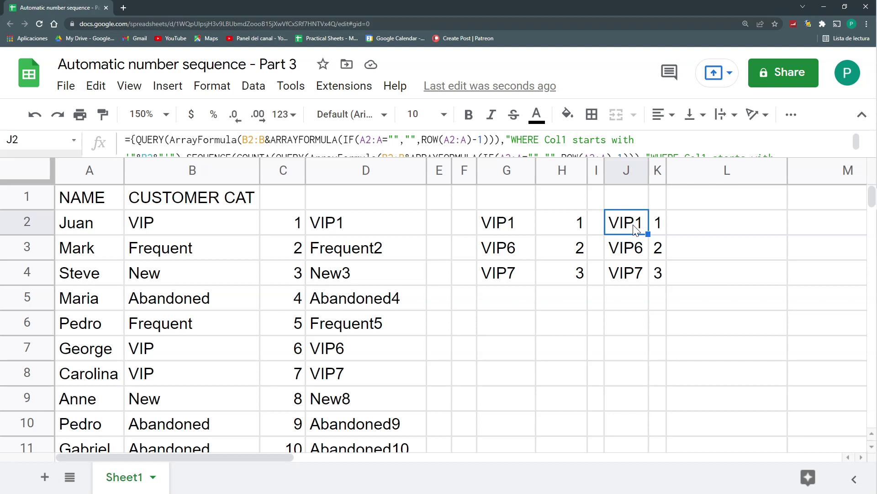
click(397, 229)
drag(626, 226, 650, 276)
click(375, 248)
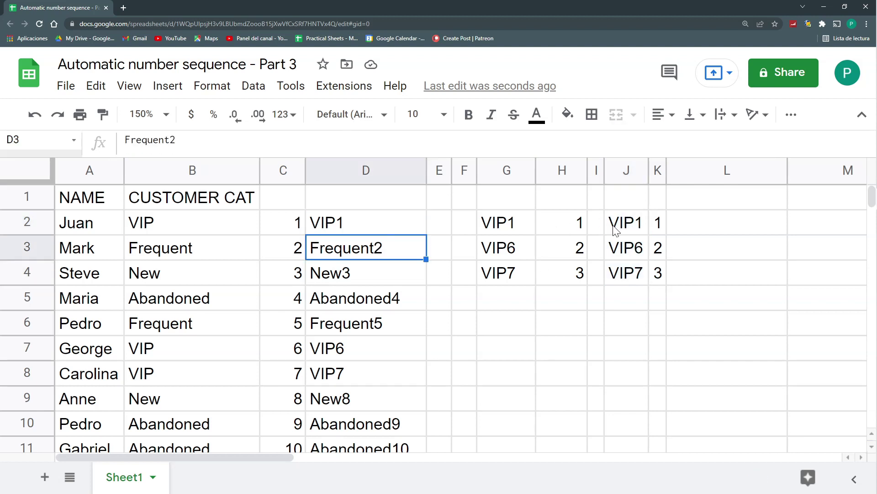
drag(639, 230, 658, 276)
Examine the Frequent, New and Abandoned codes in column D that still need their own sequences
click(406, 258)
ctrl+click(384, 325)
scroll(386, 343, down, 3)
scroll(386, 342, up, 3)
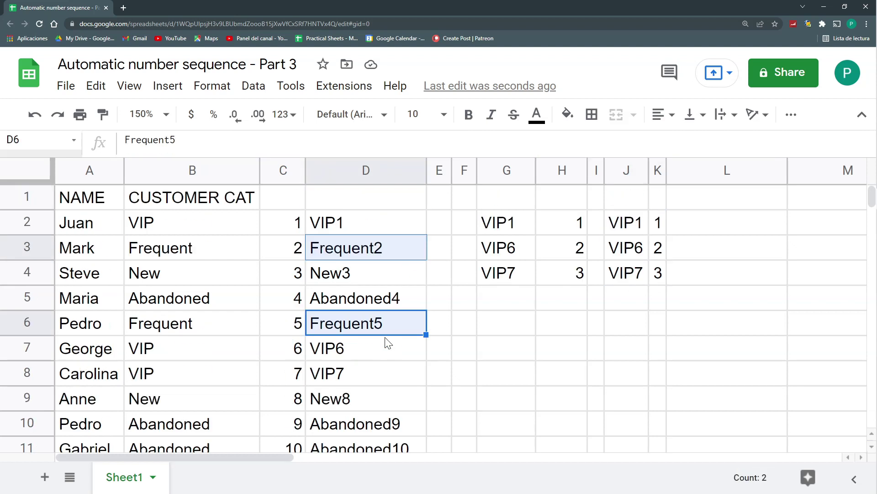
click(379, 280)
scroll(378, 280, down, 1)
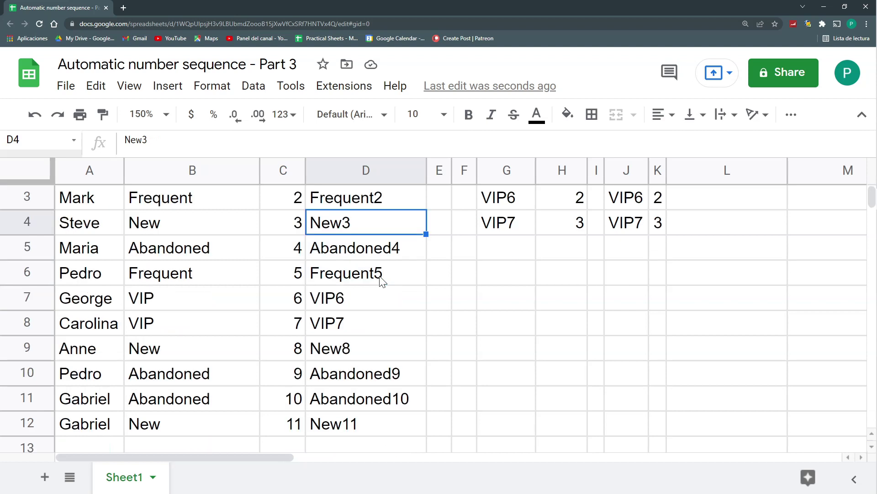
ctrl+click(363, 350)
ctrl+click(354, 423)
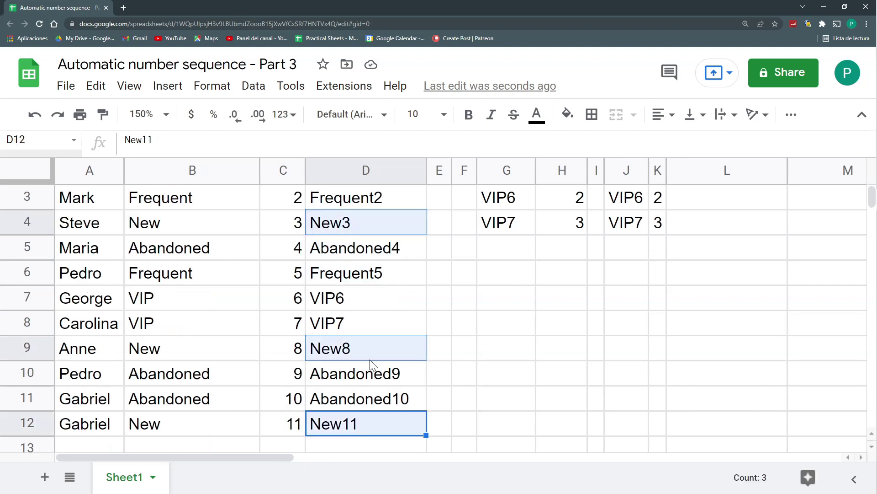
scroll(374, 361, up, 1)
click(386, 298)
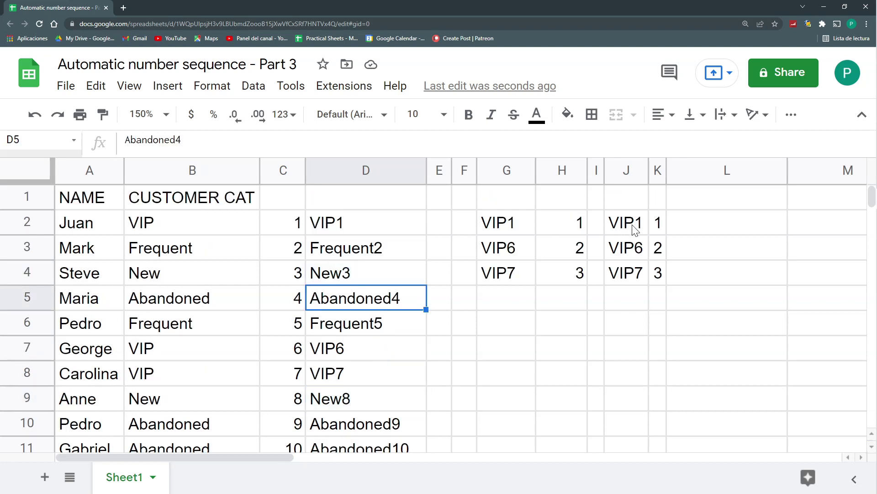
Select J2:J4 and enlarge the formula bar to show the complete array formula of J2
drag(632, 229, 651, 279)
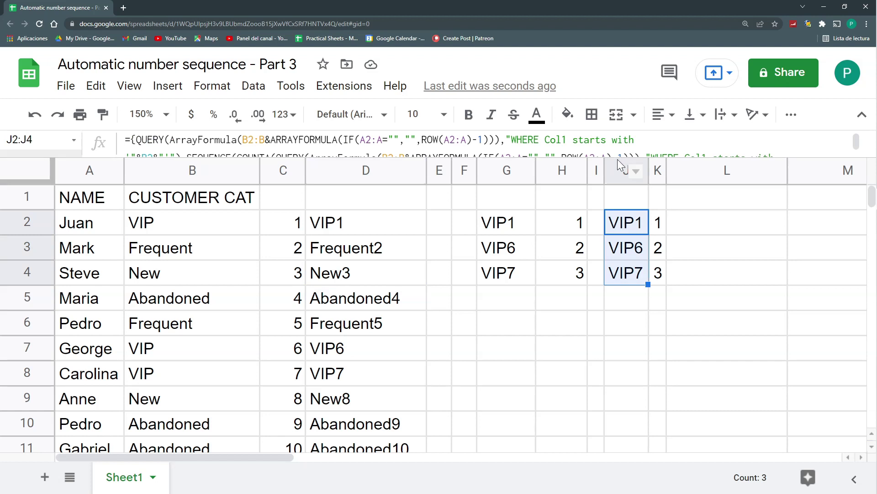
drag(613, 157, 613, 169)
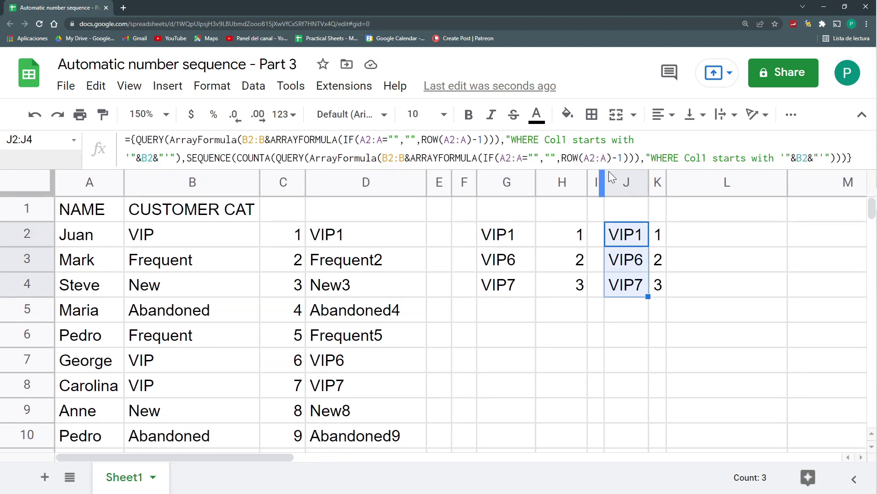
Delete the extra empty column between column D and the VIP lists, keeping a single narrow spacer column
right_click(445, 187)
click(492, 245)
drag(464, 180, 440, 182)
right_click(440, 182)
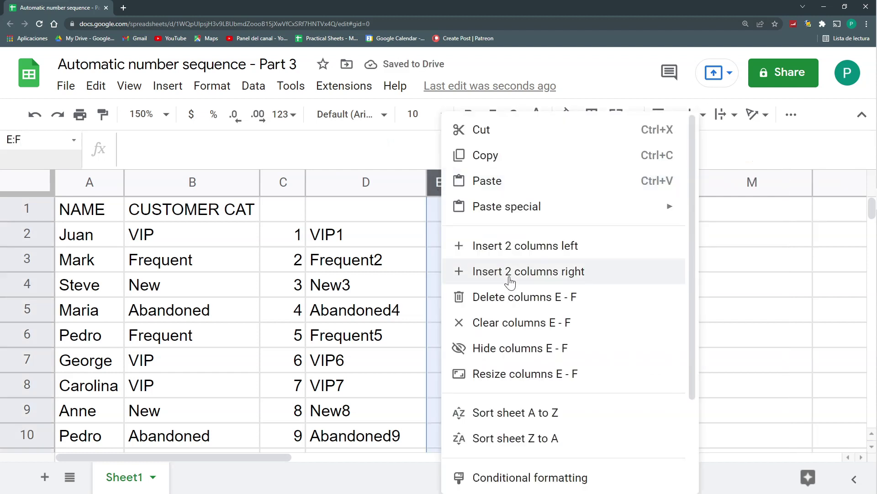
click(509, 279)
click(493, 267)
Compare the mixed category codes in column D with the VIP-only codes and sequence numbers in I2:J4
drag(342, 234, 375, 269)
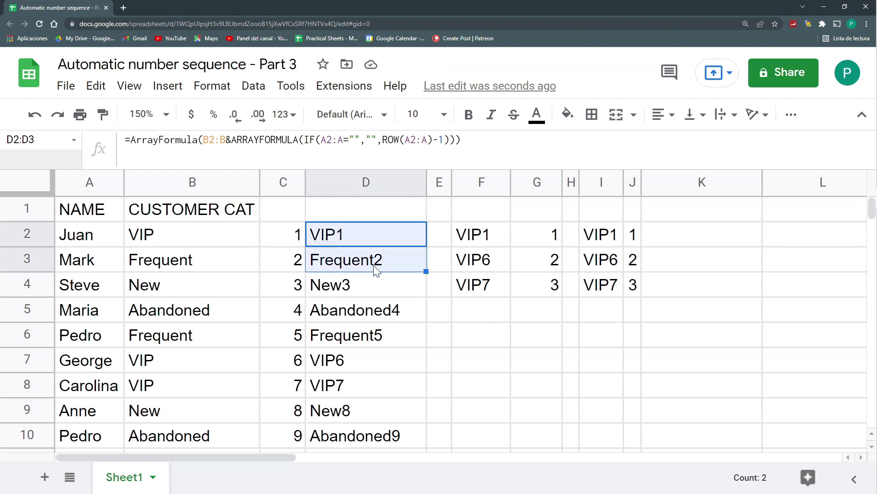
click(376, 270)
click(376, 312)
drag(612, 244, 615, 287)
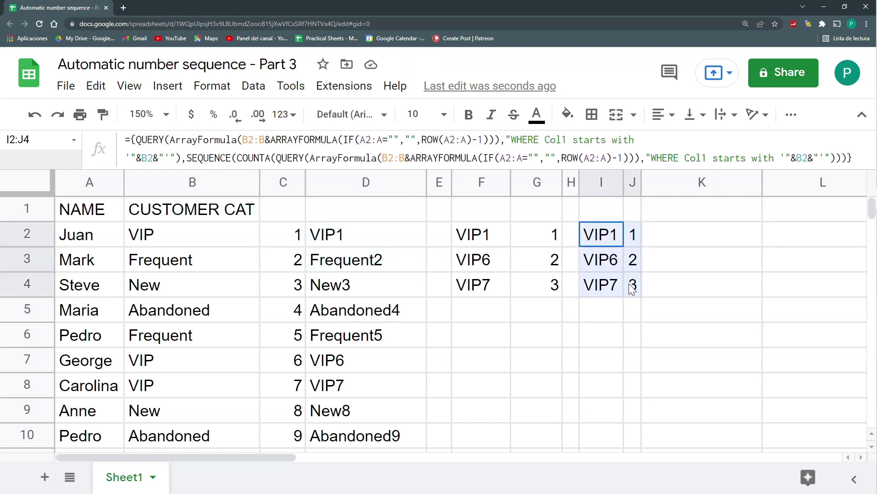
click(409, 259)
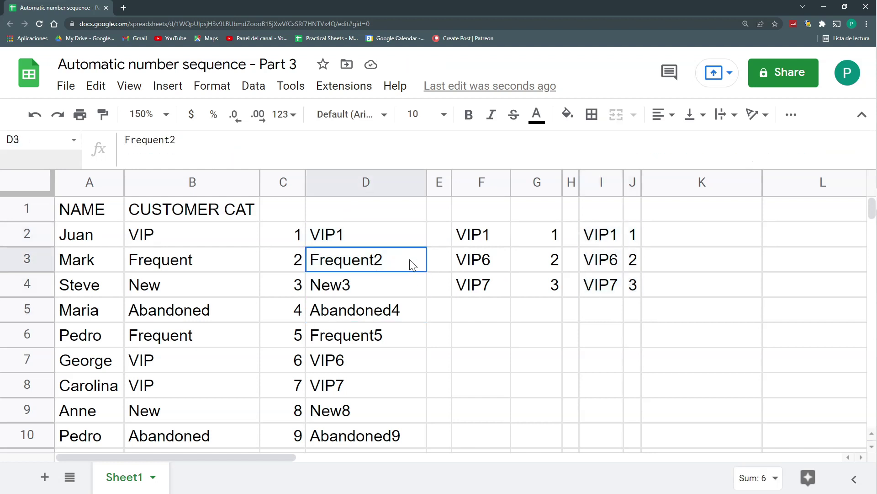
click(411, 287)
click(411, 317)
click(411, 336)
click(407, 369)
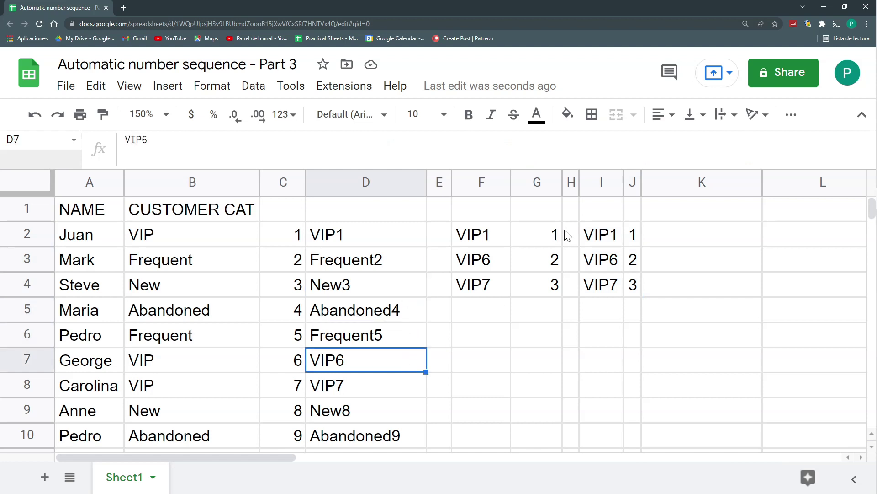
drag(608, 236, 622, 284)
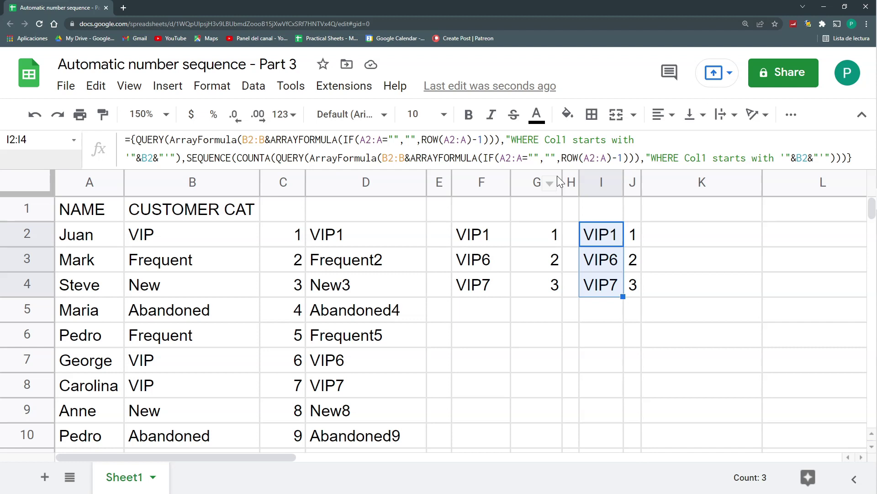
Narrow column K to a spacer and write =VLOOKUP(D2;I2:J4;2;0) in L2
drag(760, 182, 662, 183)
click(685, 240)
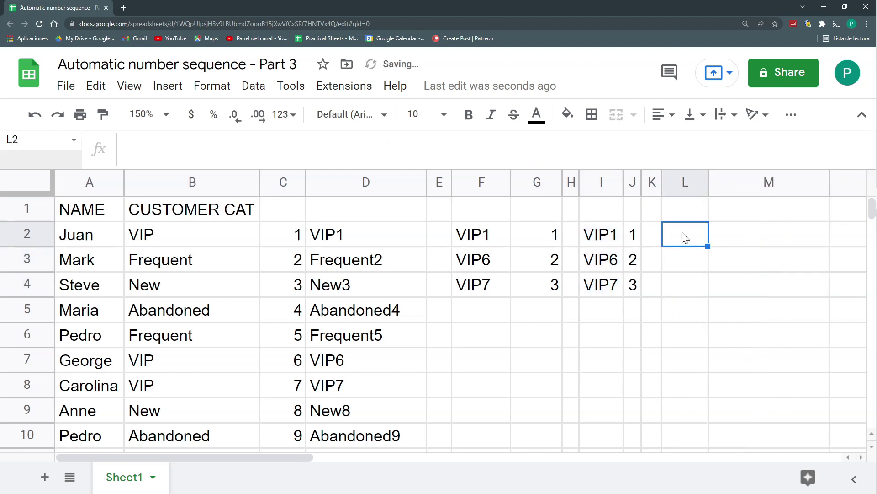
text(=VLOOKUP()
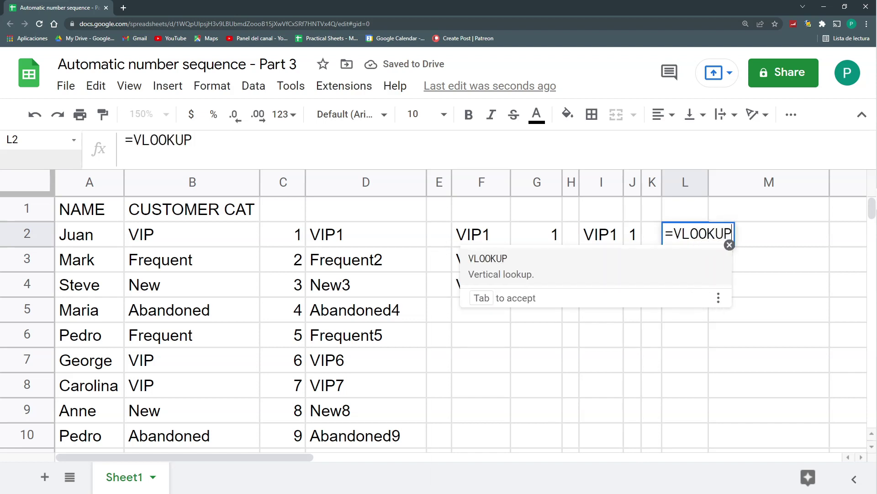
click(396, 229)
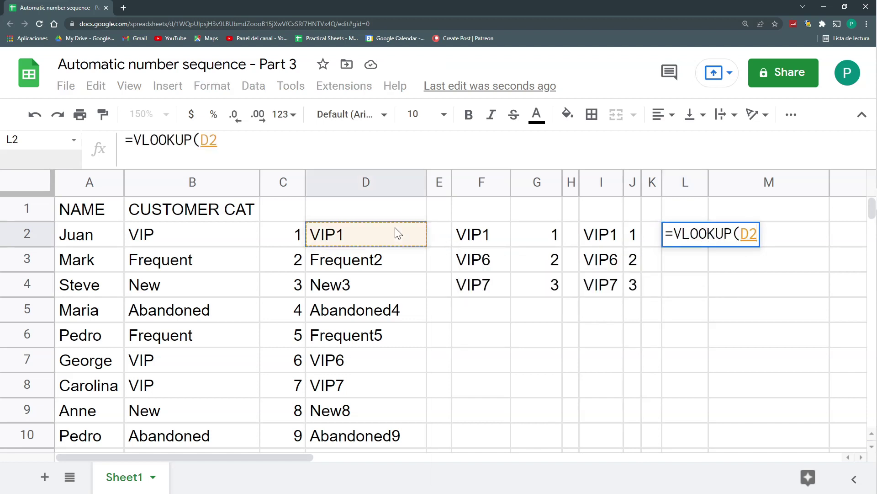
text(;)
drag(600, 238, 634, 288)
text(;)
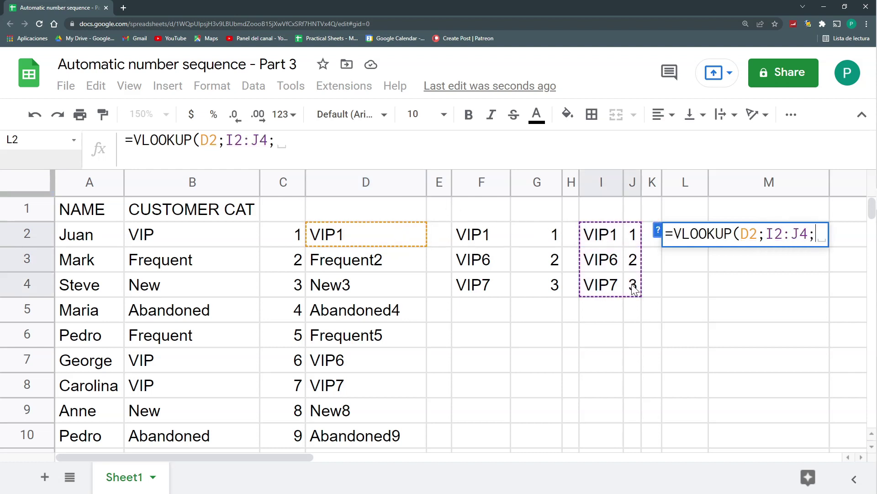
text(2;0)
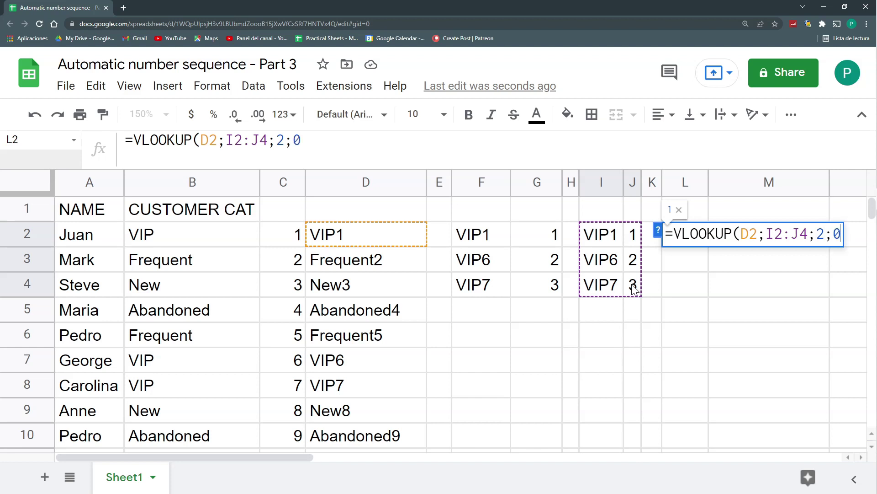
text())
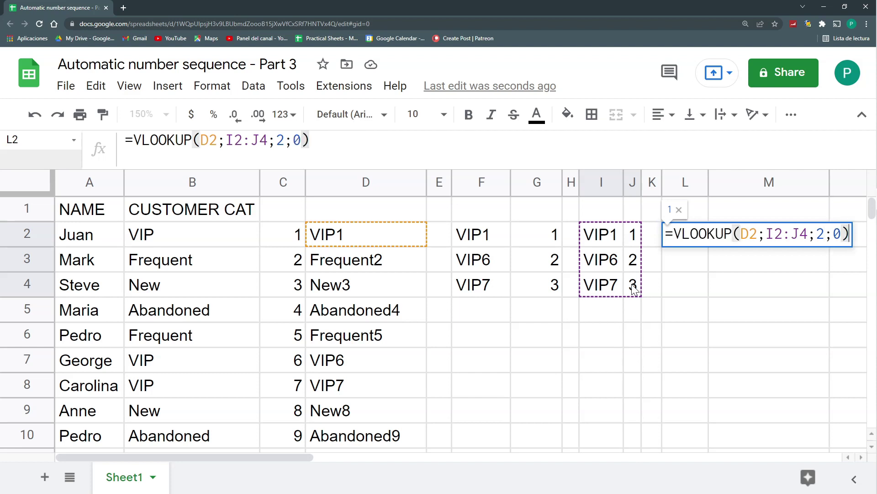
Make the VLOOKUP's range absolute as $I$2:$J$4 and enter the formula in L2
key(shift+Left)
key(shift+Left)
key(shift+Left)
key(shift+Left)
key(shift+Left)
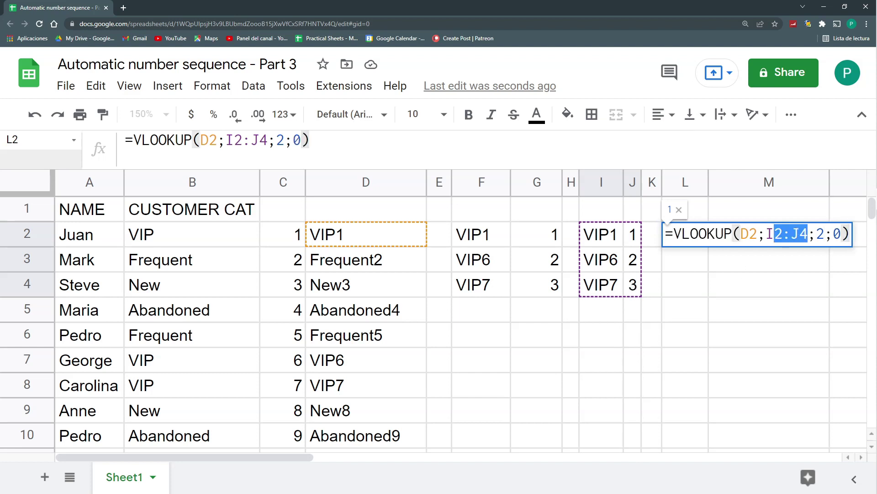
key(F4)
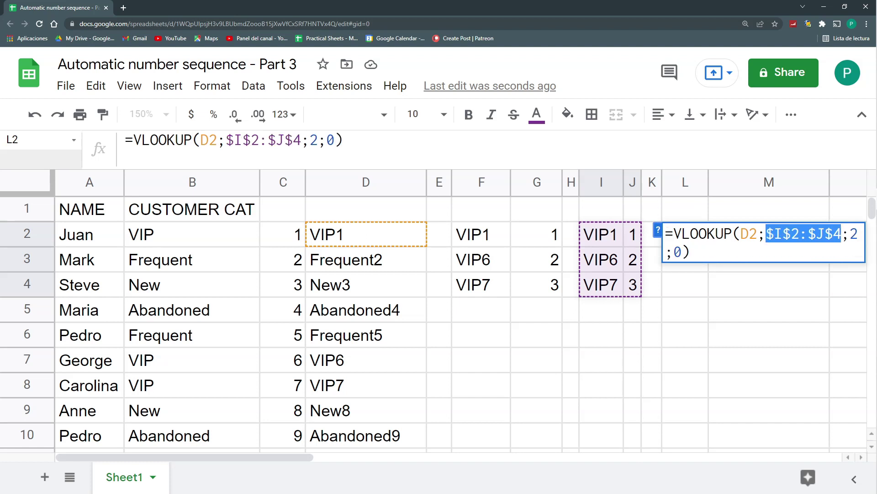
key(Return)
key(Up)
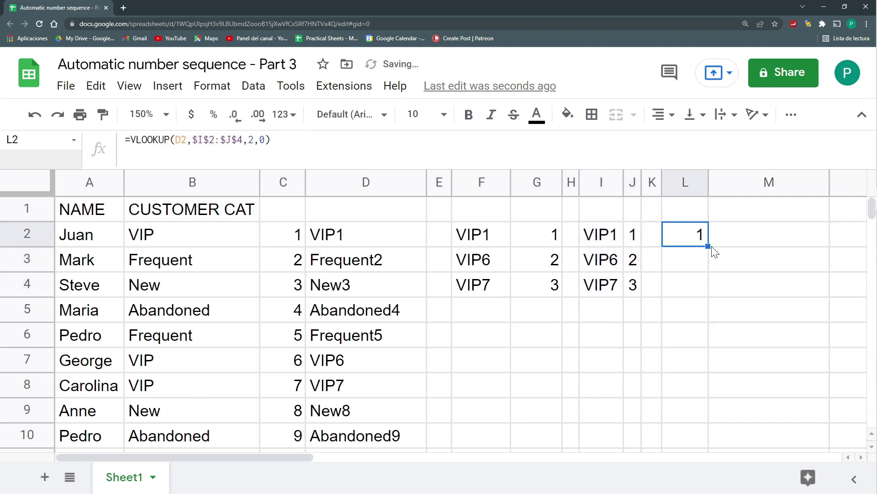
Fill the L2 VLOOKUP down to L10 and check its results against the VIP rows in column B
drag(708, 246, 712, 429)
click(700, 366)
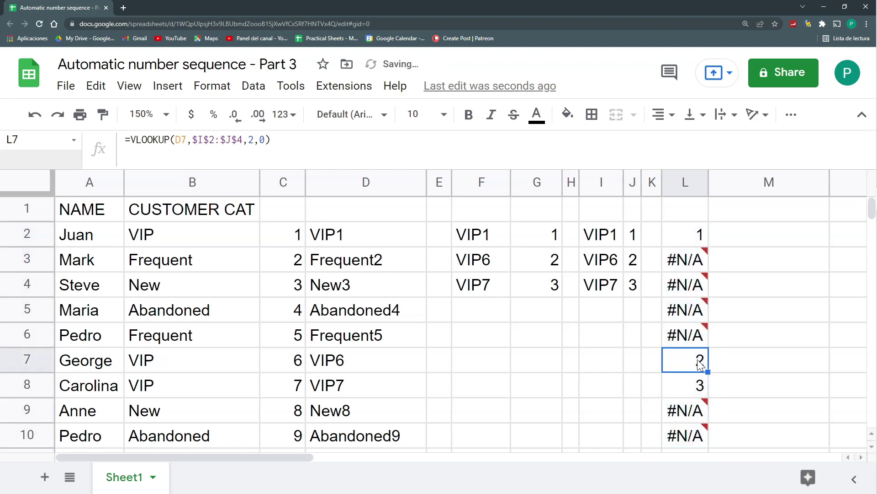
click(699, 384)
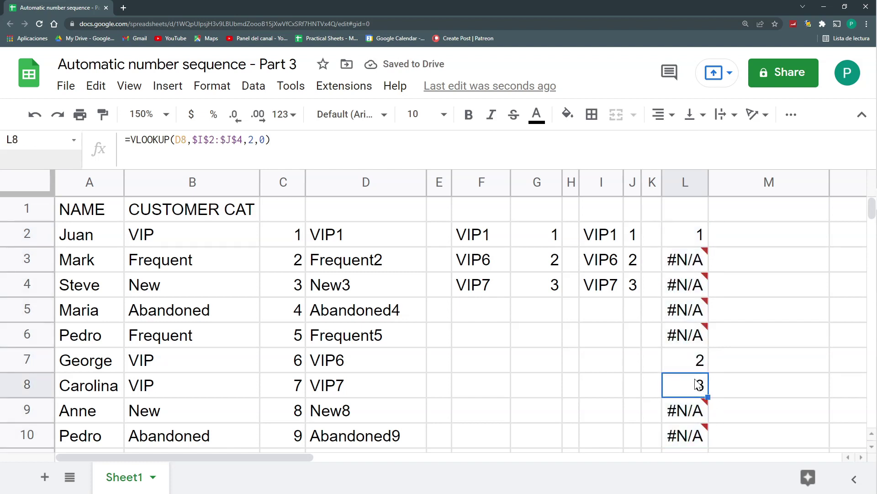
click(175, 234)
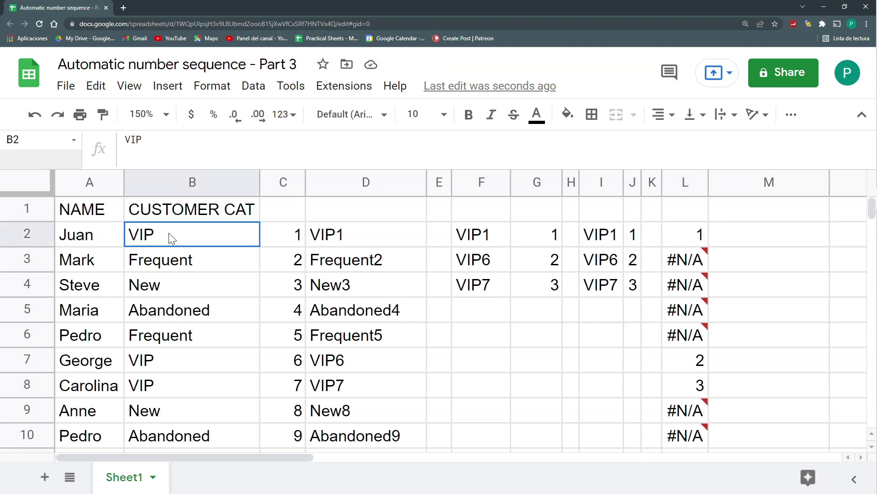
click(185, 367)
click(186, 389)
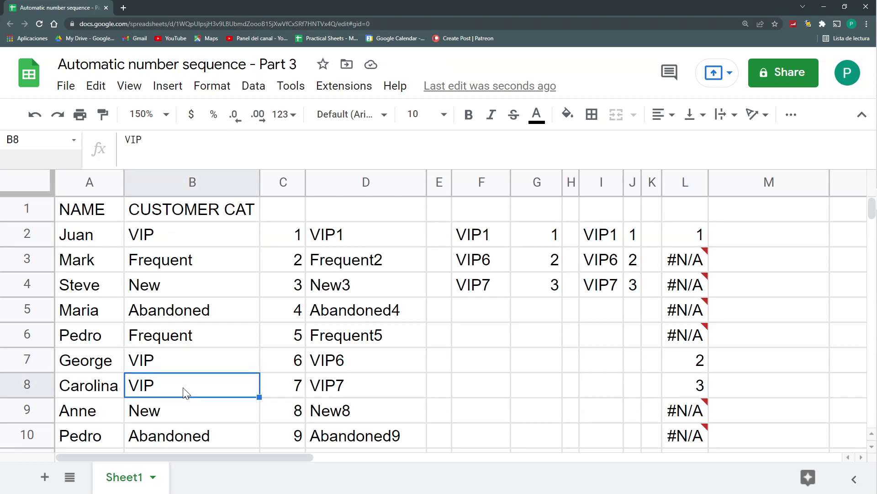
Review the lookup results in L2, L7, L8 and the non-VIP rows, and undo the fill below L2
click(677, 233)
click(680, 361)
click(680, 386)
click(694, 235)
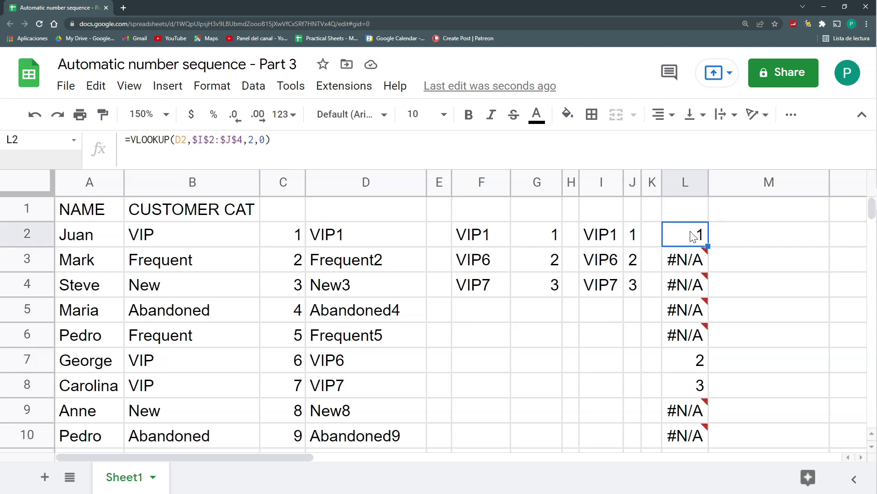
drag(694, 260, 701, 424)
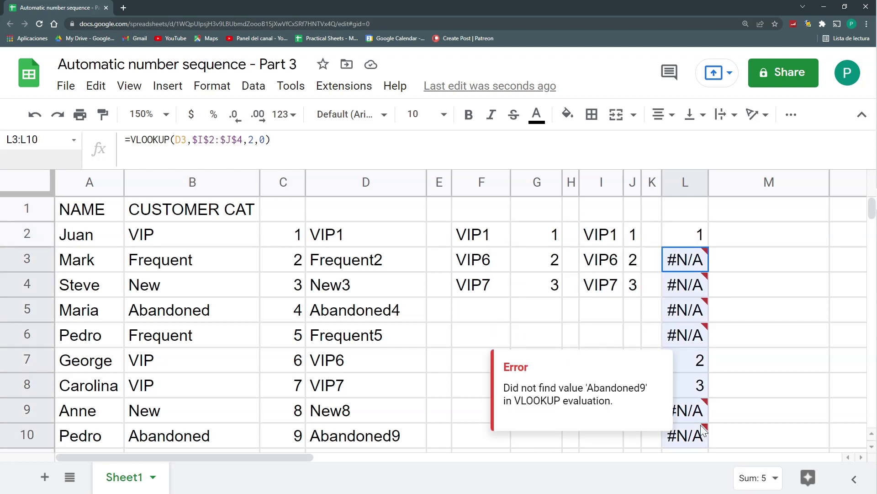
key(ctrl+z)
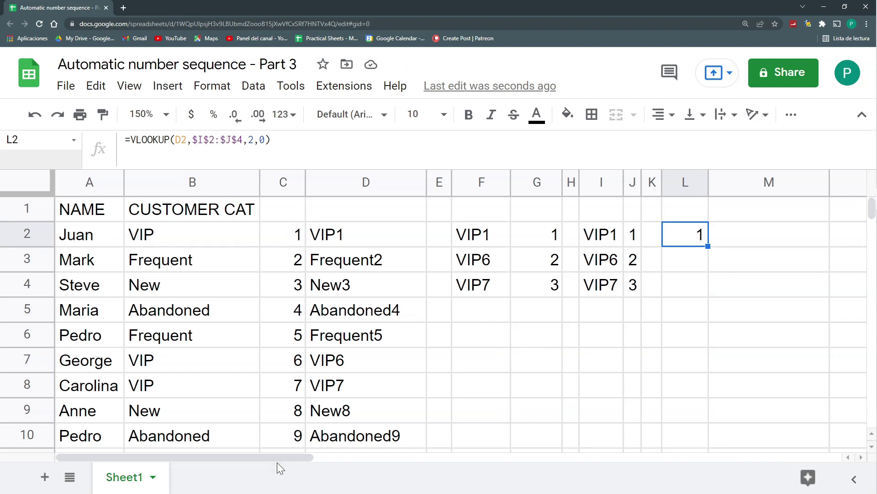
Copy the array expression from I2's formula without its equals sign, leaving I2 unedited
key(F2)
click(540, 237)
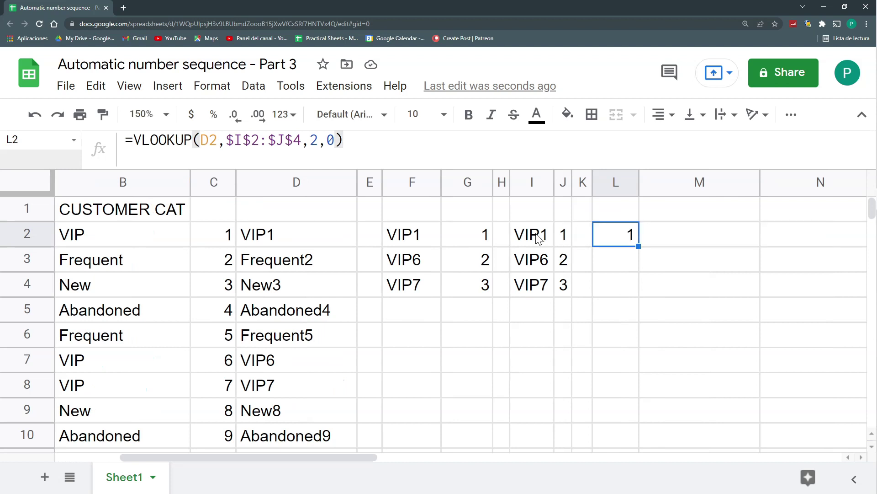
drag(852, 158, 130, 139)
key(ctrl+c)
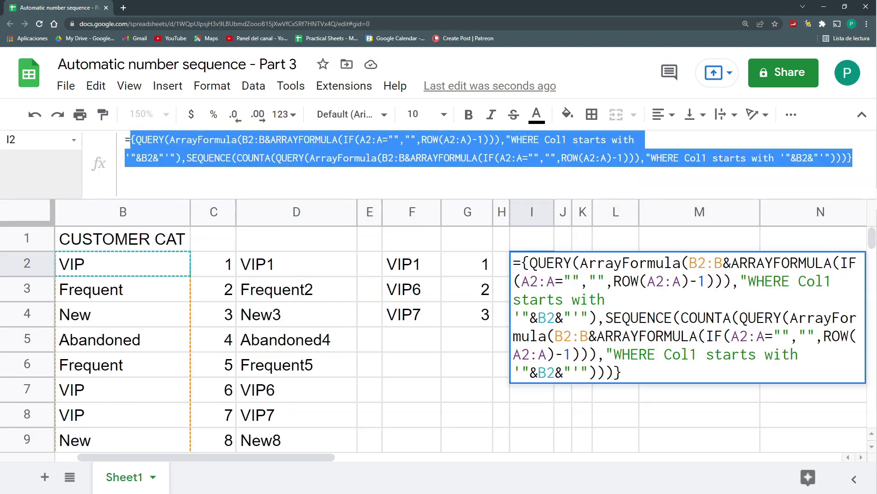
key(Escape)
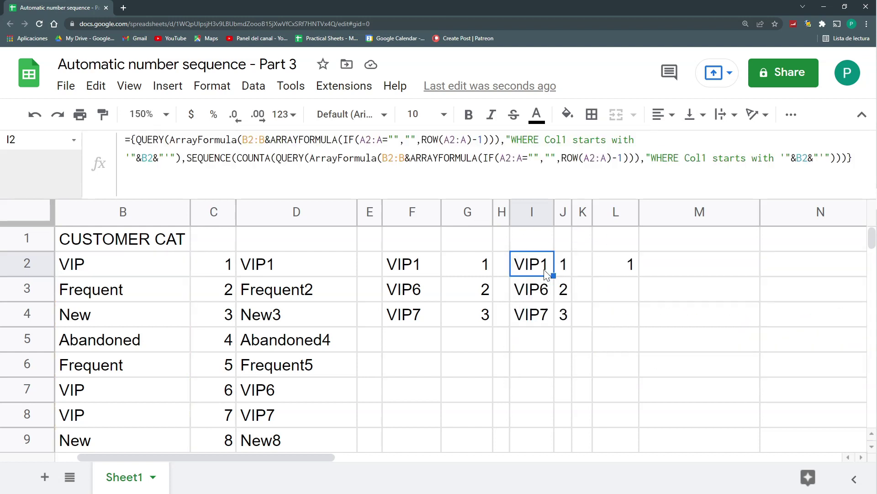
Replace $I$2:$J$4 in L2's VLOOKUP with the copied QUERY and SEQUENCE array expression
click(627, 272)
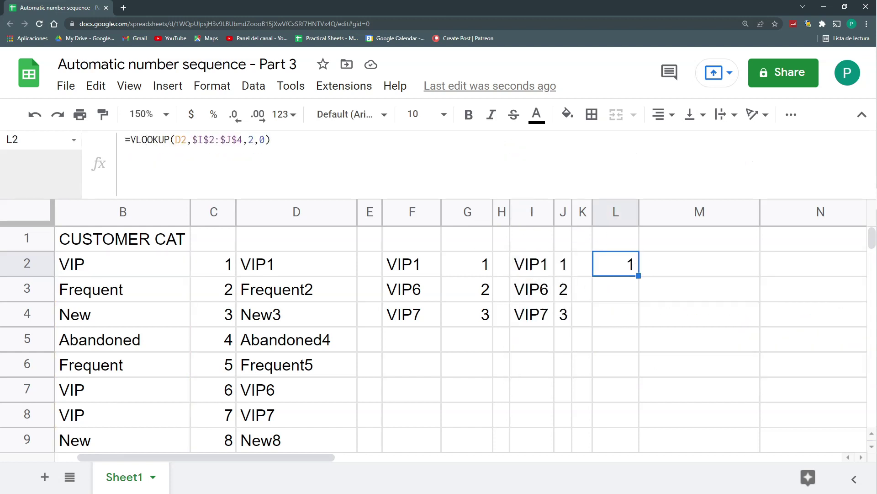
drag(242, 139, 191, 139)
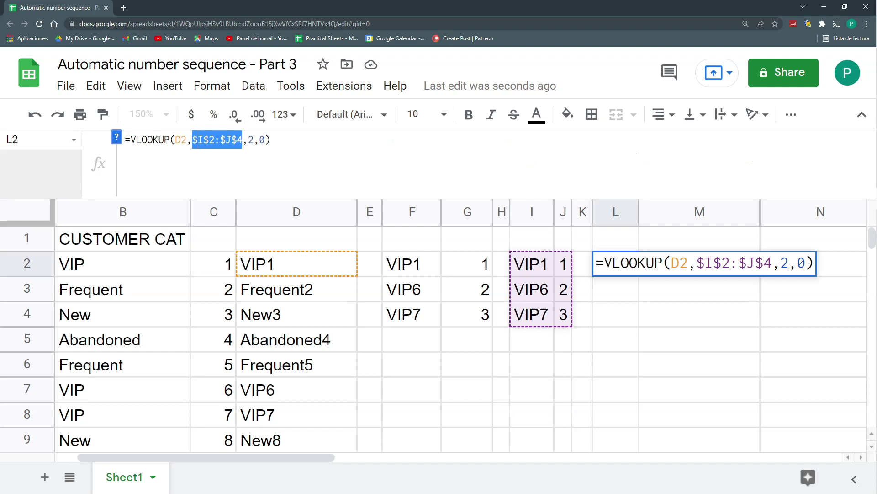
key(ctrl+v)
key(Return)
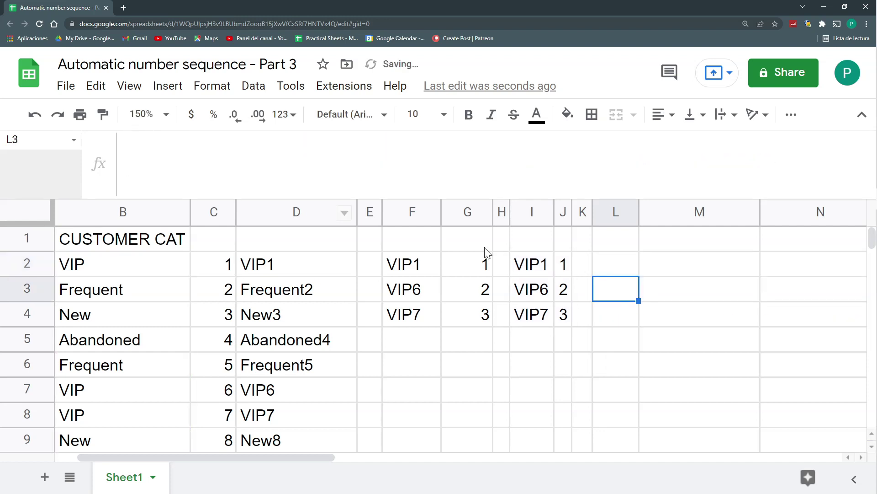
Try filling the combined VLOOKUP formula from L2 down to L9, and clear L3:L9
click(637, 273)
drag(638, 276, 645, 432)
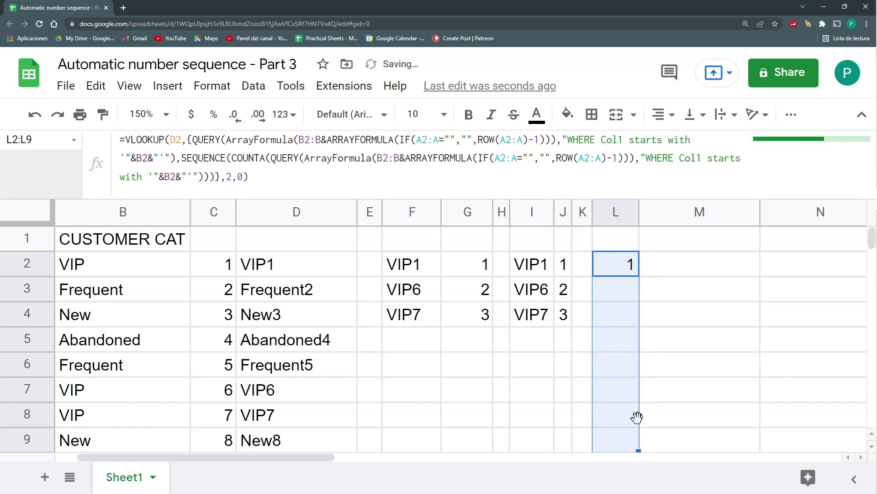
scroll(637, 329, down, 1)
scroll(635, 322, up, 1)
drag(630, 292, 630, 438)
key(Delete)
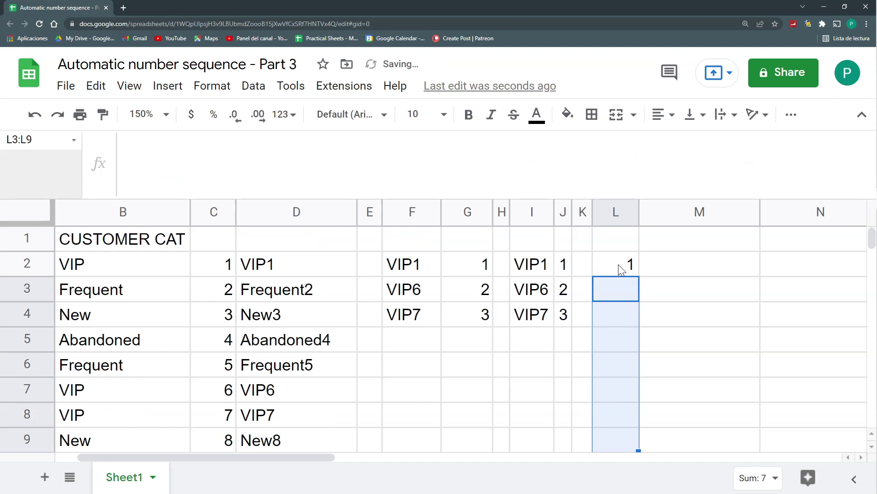
Make the ranges in the first QUERY of L2's formula absolute as $B$2:$B and $A$2:$A
click(622, 270)
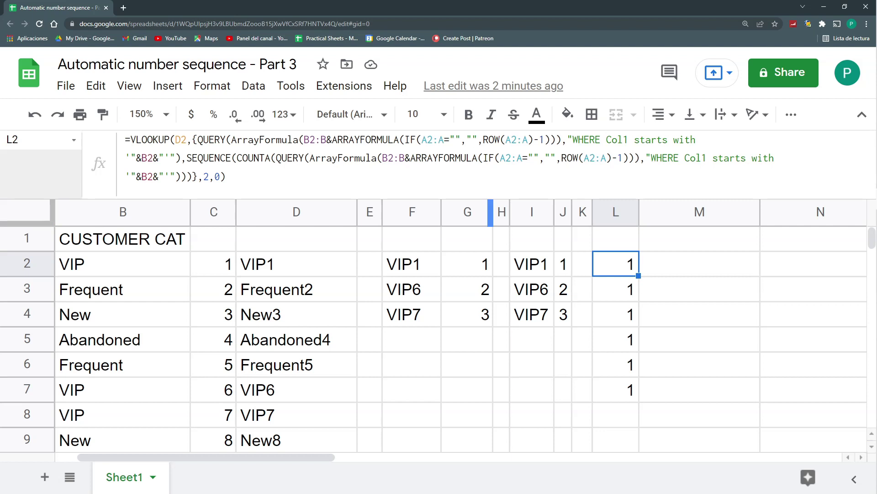
drag(343, 140, 304, 140)
key(F4)
drag(463, 140, 439, 139)
key(F4)
drag(562, 140, 501, 157)
key(F4)
Make the ranges inside the SEQUENCE part of L2's formula absolute as $A$2:$A and $B$2:$B, keeping the criterion B2 relative
key(F4)
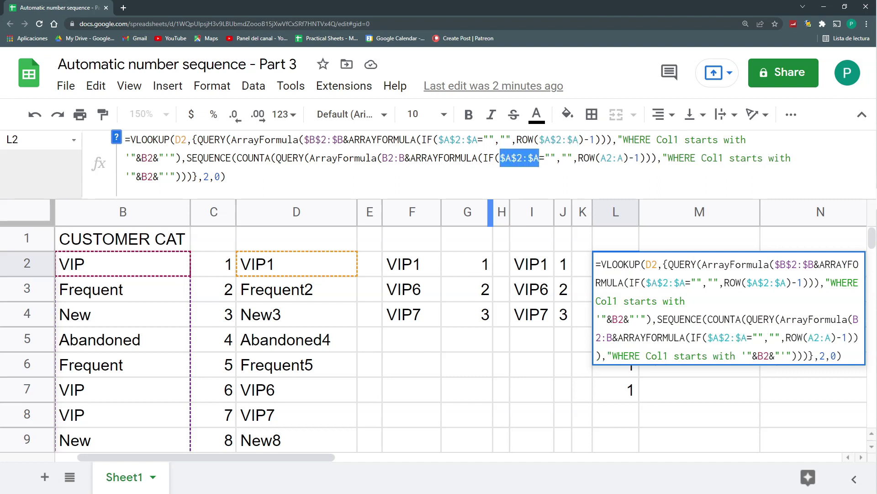
drag(627, 158, 600, 158)
key(F4)
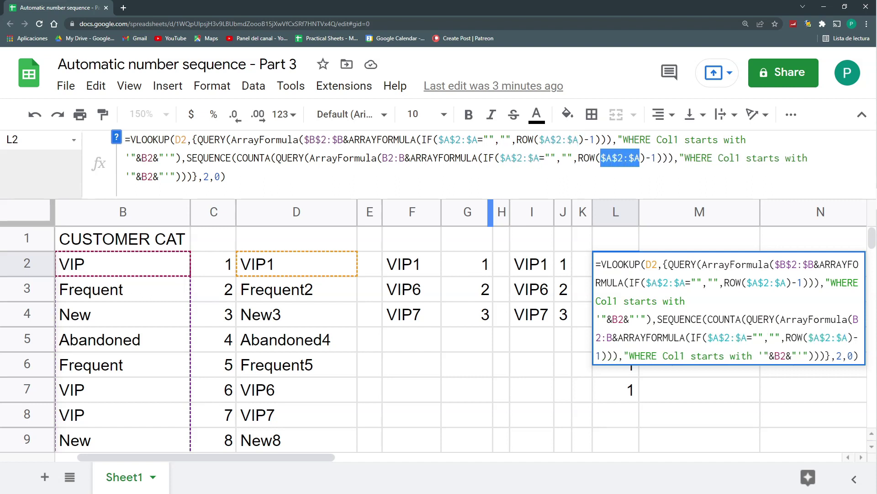
click(153, 158)
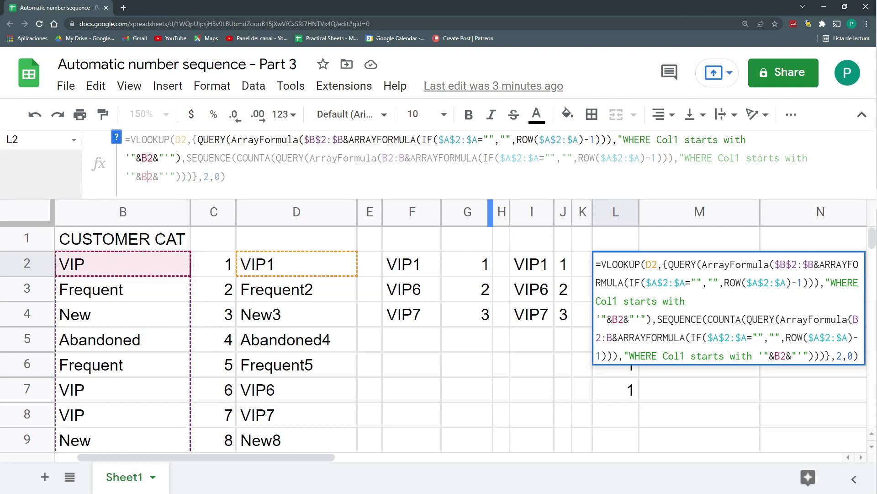
key(Return)
drag(405, 158, 383, 157)
key(F4)
key(Return)
click(613, 264)
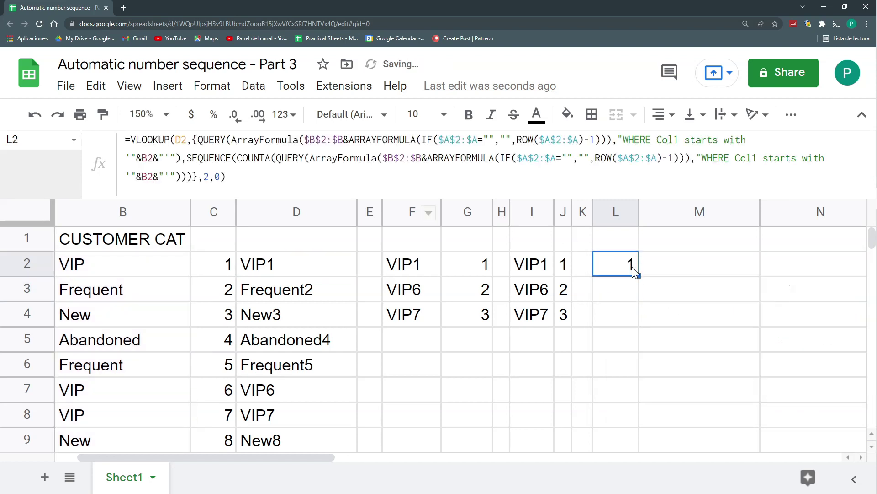
Fill the VLOOKUP formula from L2 down to L9 and check the formulas of the VIP and Frequent rows
drag(635, 276, 637, 435)
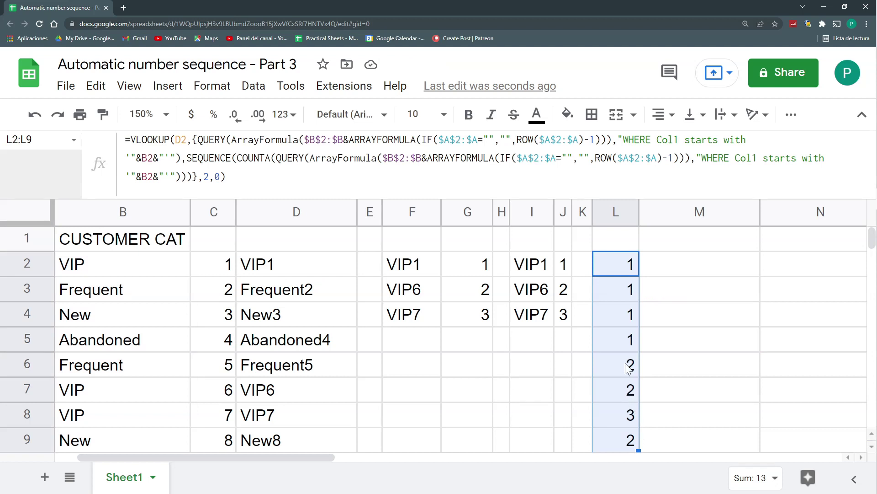
click(630, 269)
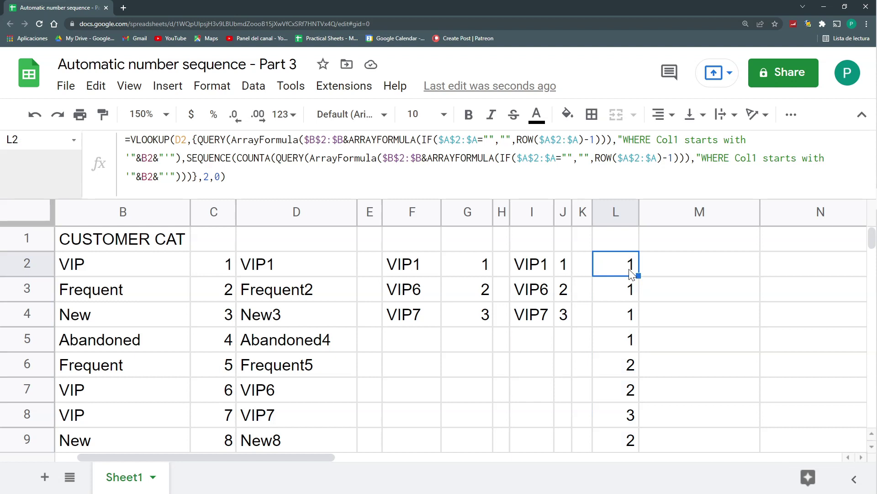
click(632, 393)
click(629, 419)
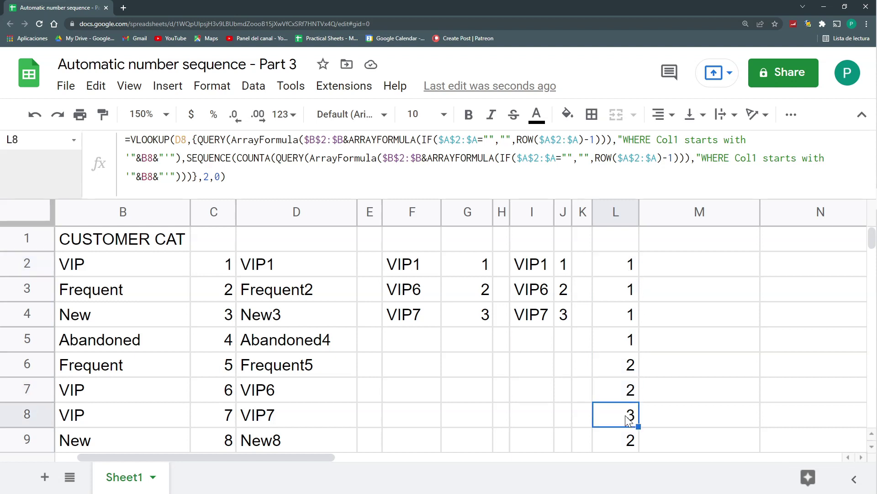
click(629, 296)
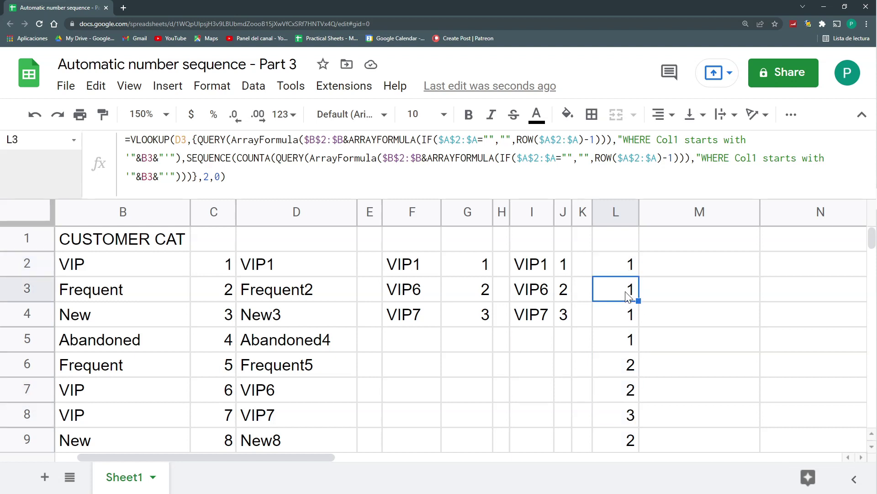
click(626, 371)
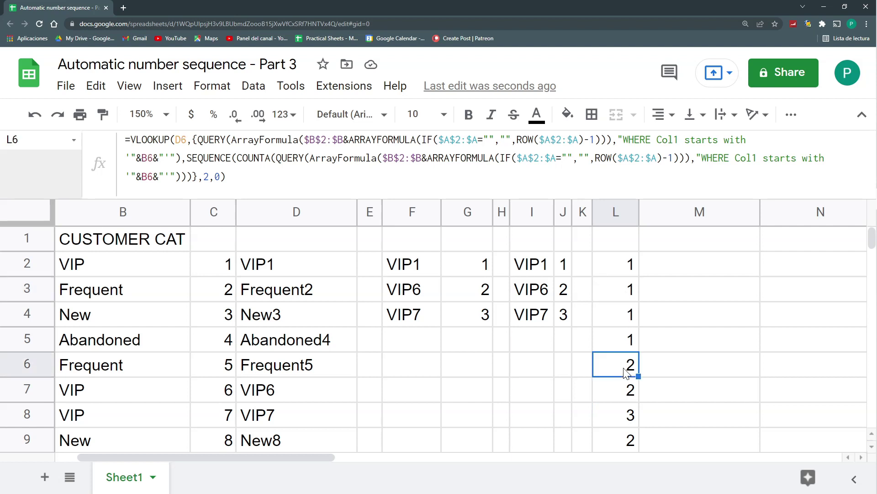
Extend the VLOOKUP formula from L9 down to L12 so the last customer rows are covered
scroll(626, 372, down, 1)
click(631, 388)
scroll(631, 393, down, 2)
drag(638, 351, 639, 412)
scroll(630, 364, up, 2)
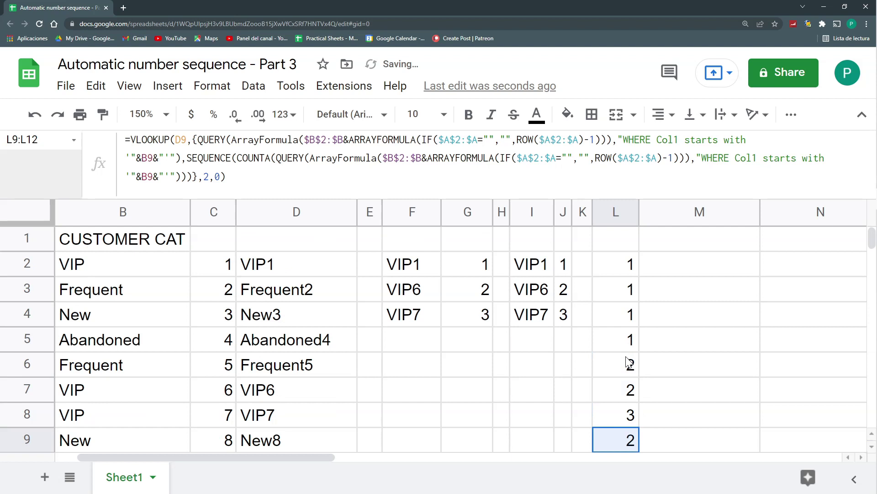
Examine the sequence numbers in column L for the New customers and compare them with the formula in L2
click(626, 323)
scroll(626, 324, down, 3)
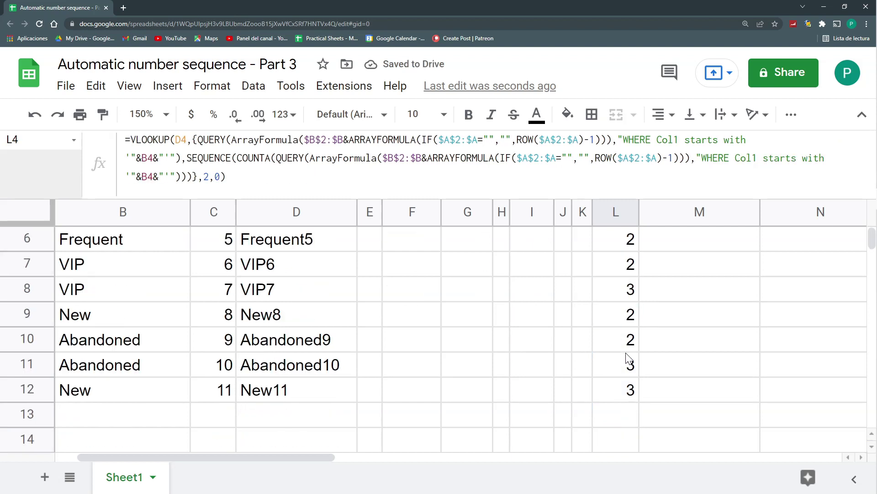
click(624, 320)
click(627, 388)
scroll(626, 342, up, 3)
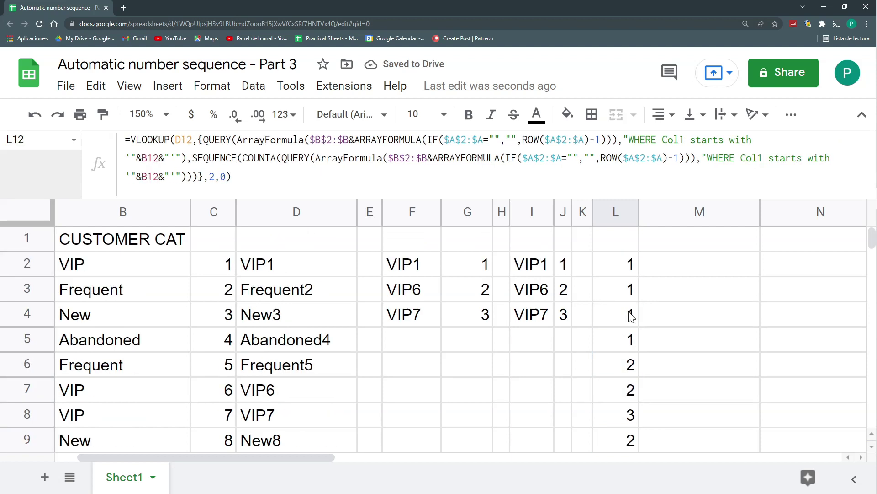
click(624, 265)
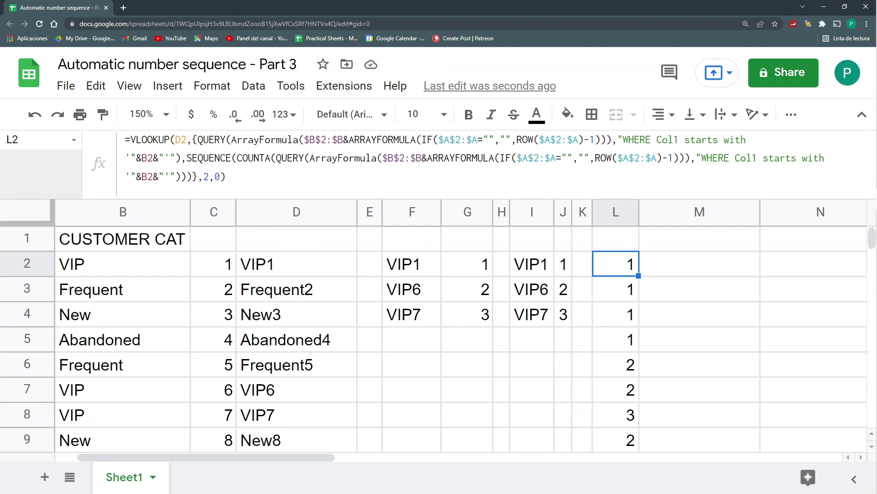
scroll(651, 283, down, 1)
scroll(637, 289, up, 1)
Clear the filled formulas from L3:L12, keeping only the one in L2
click(633, 292)
scroll(631, 290, down, 3)
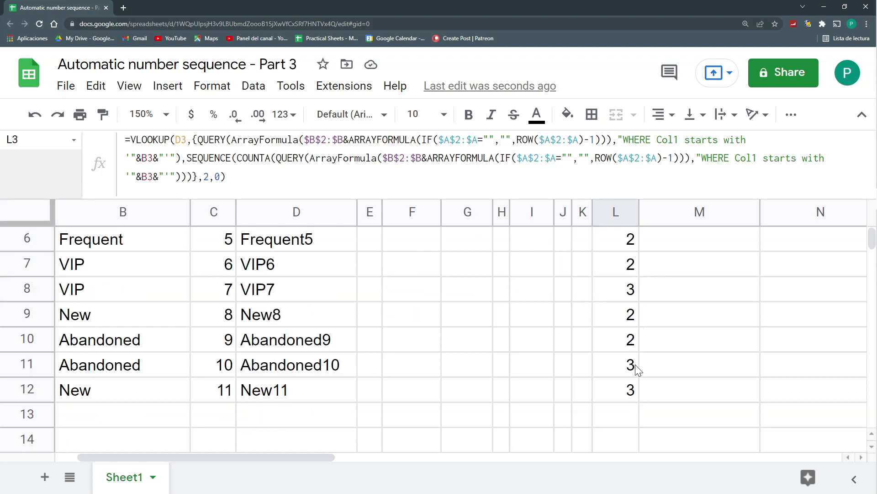
shift+click(628, 388)
key(Delete)
scroll(626, 381, up, 3)
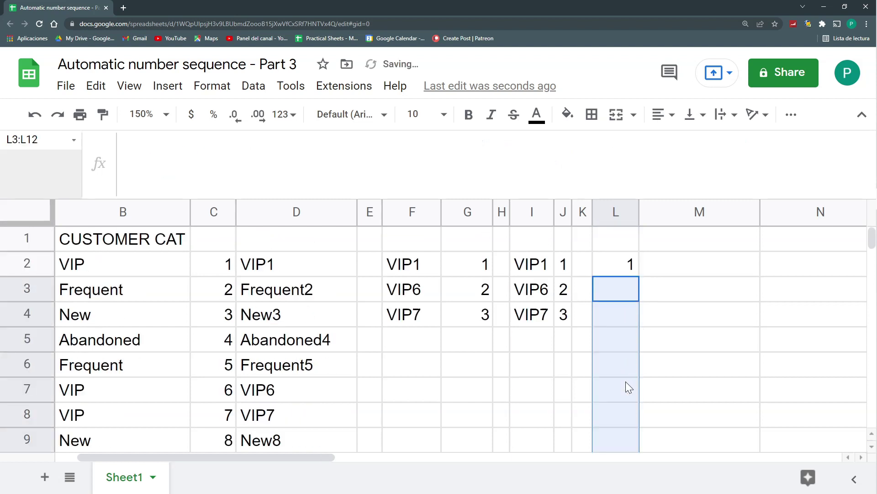
Change L2's lookup value to the range D2:D and the first QUERY's criterion to B2:B
click(621, 270)
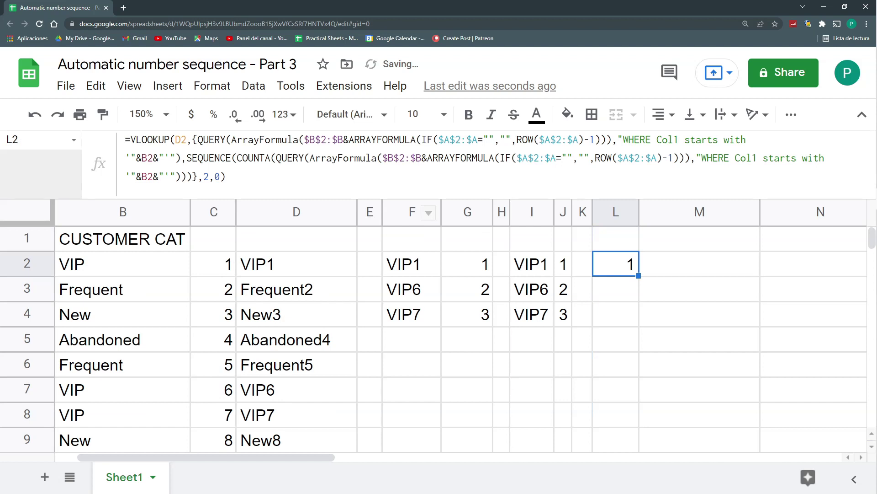
click(187, 139)
text(:D)
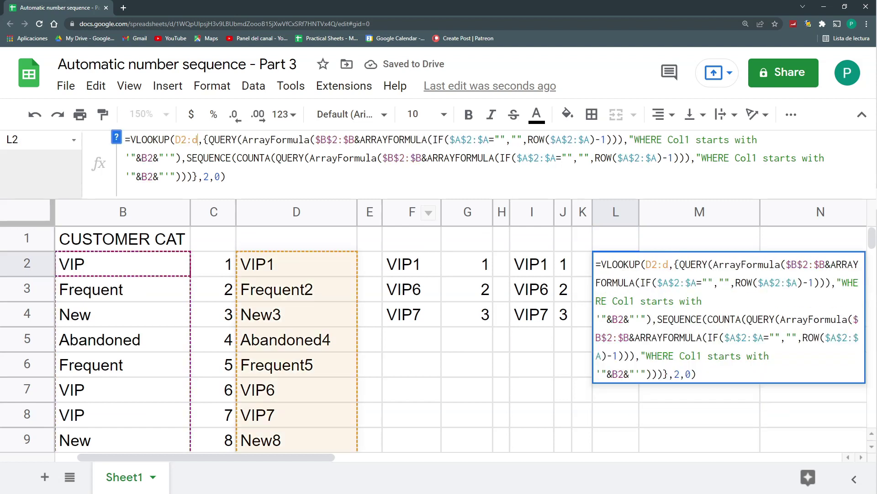
click(147, 158)
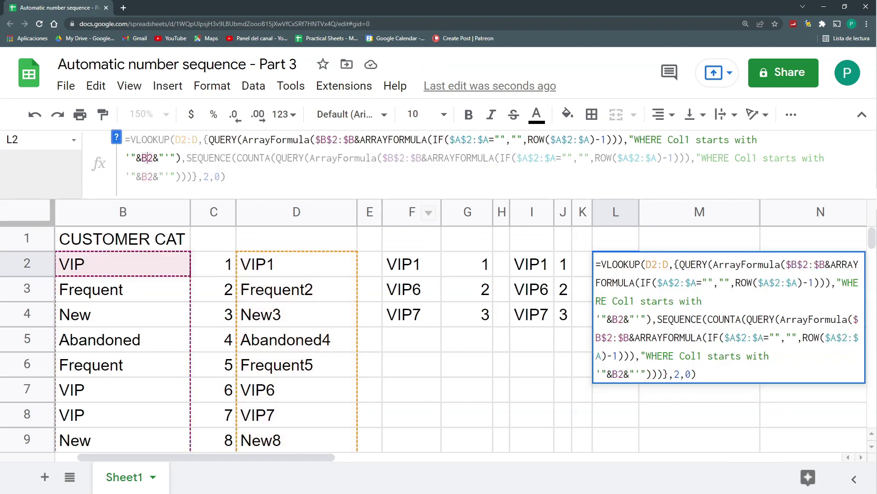
text(:D)
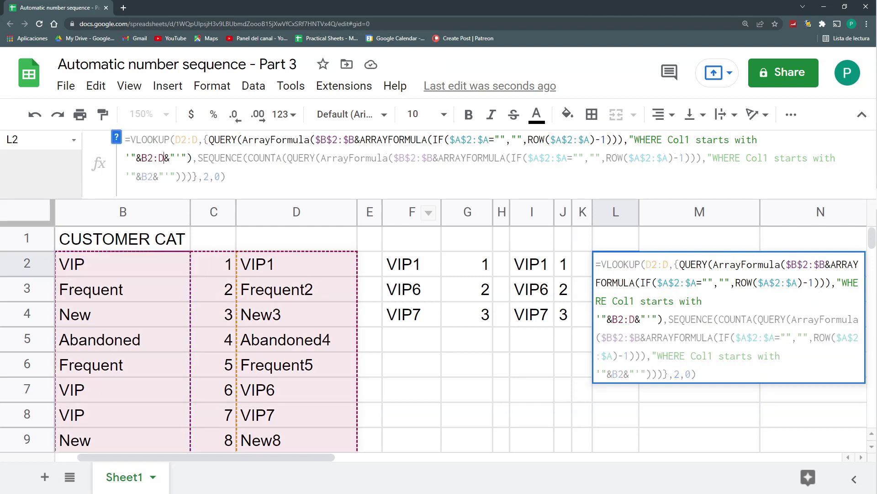
key(BackSpace)
text(B)
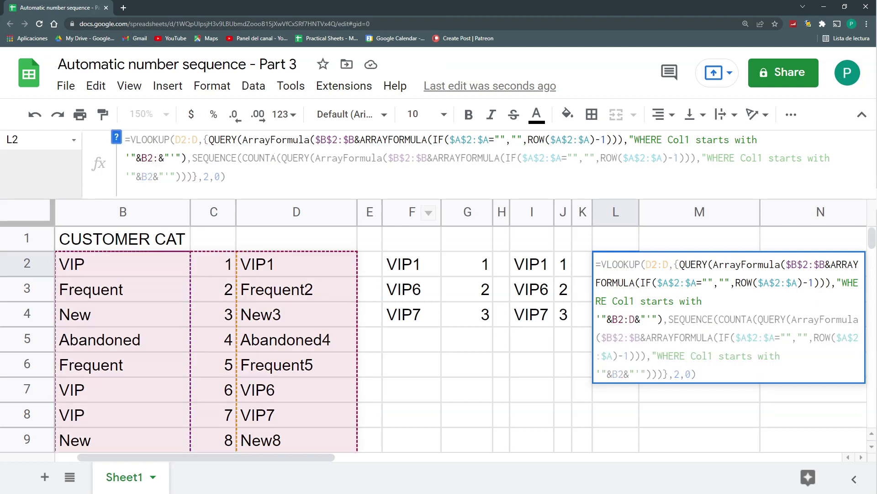
Change the second QUERY's criterion in L2 to B2:B and try wrapping the whole VLOOKUP in ArrayFormula
click(153, 176)
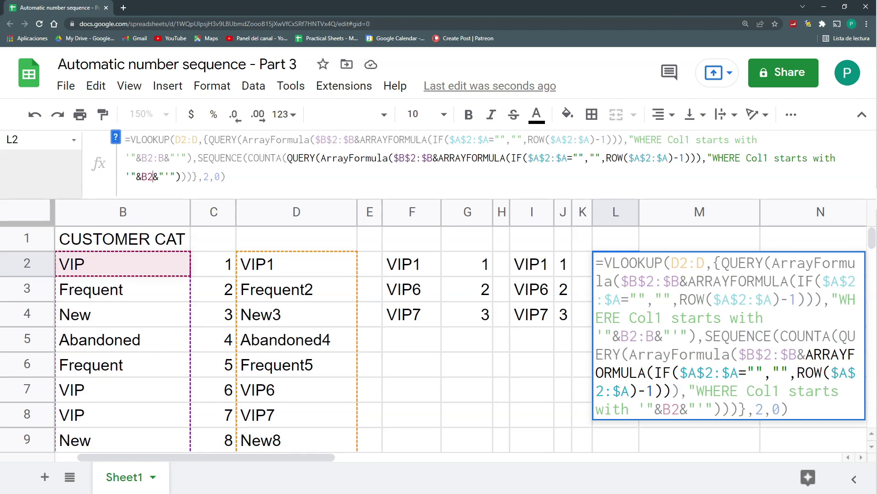
text(:B)
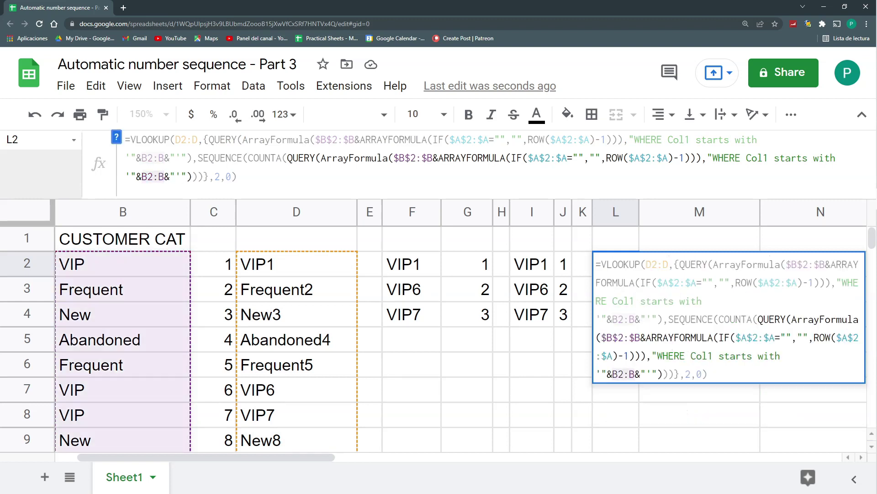
key(ctrl+shift+Return)
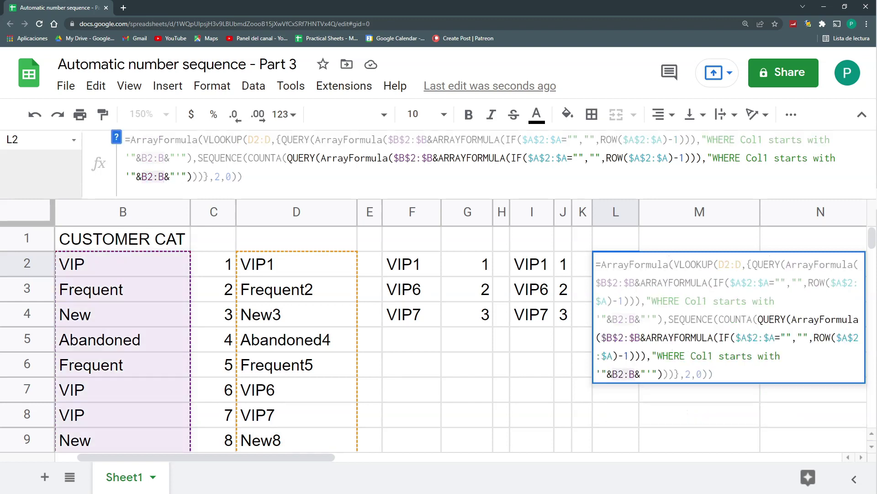
click(164, 139)
key(Return)
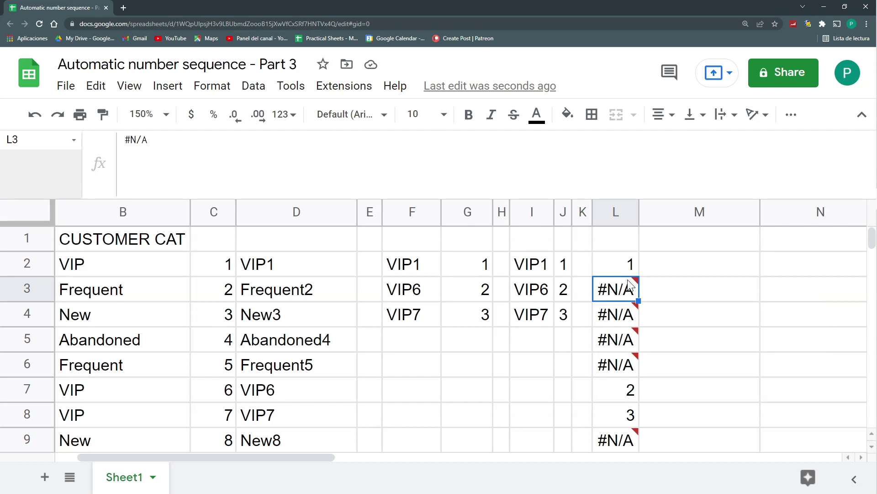
Revert L2 to the VLOOKUP with single-cell references D2 and B2, and fill it down to L15
click(625, 269)
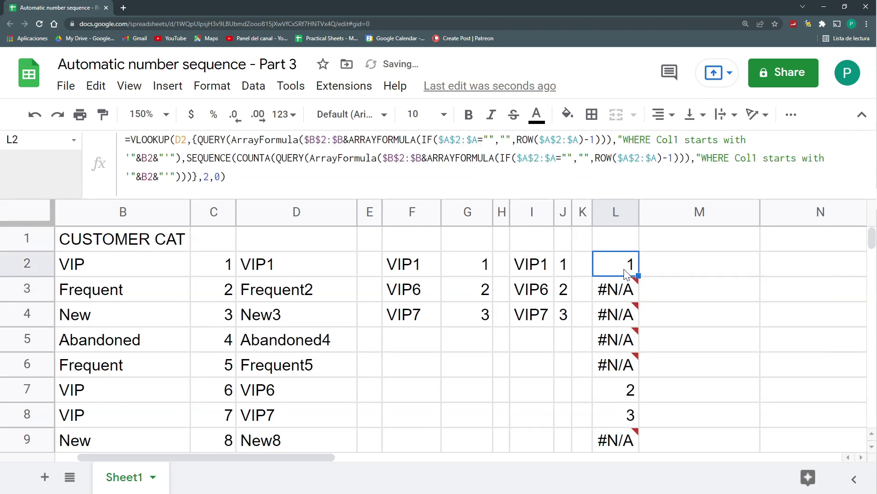
drag(637, 276, 627, 404)
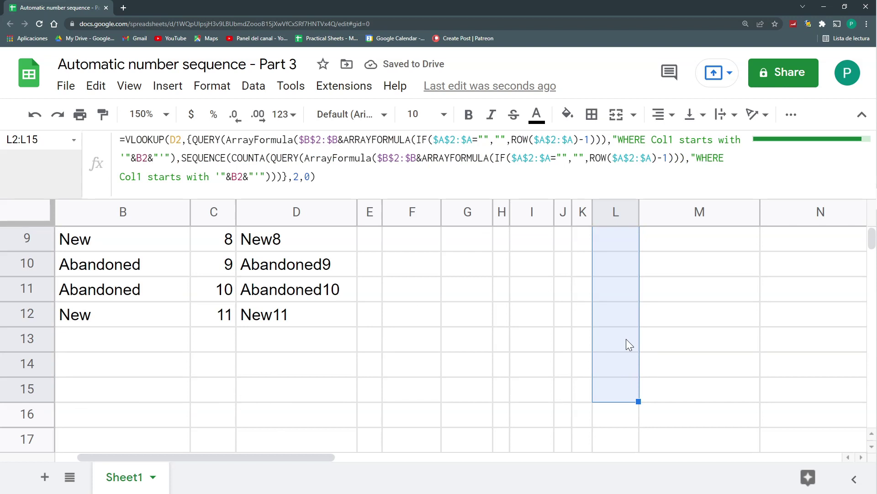
drag(627, 346, 628, 388)
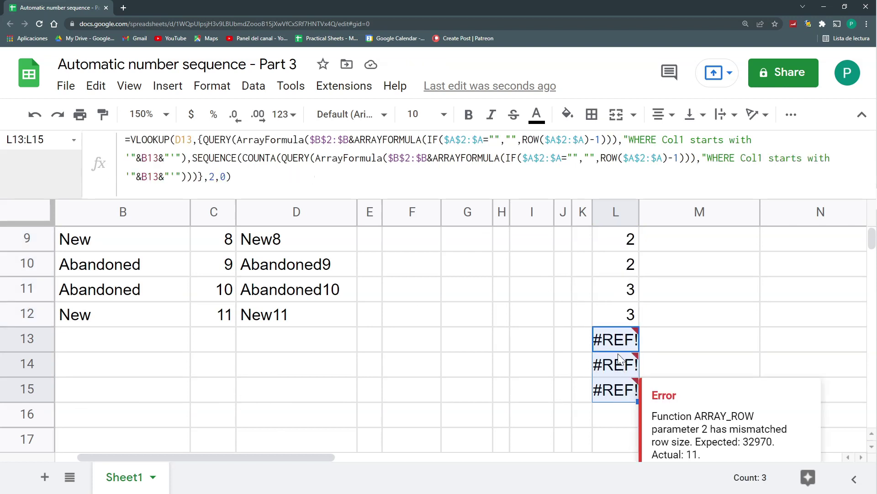
Wrap L2's VLOOKUP in IFERROR with an empty string "" as the fallback value
scroll(623, 362, up, 4)
click(599, 269)
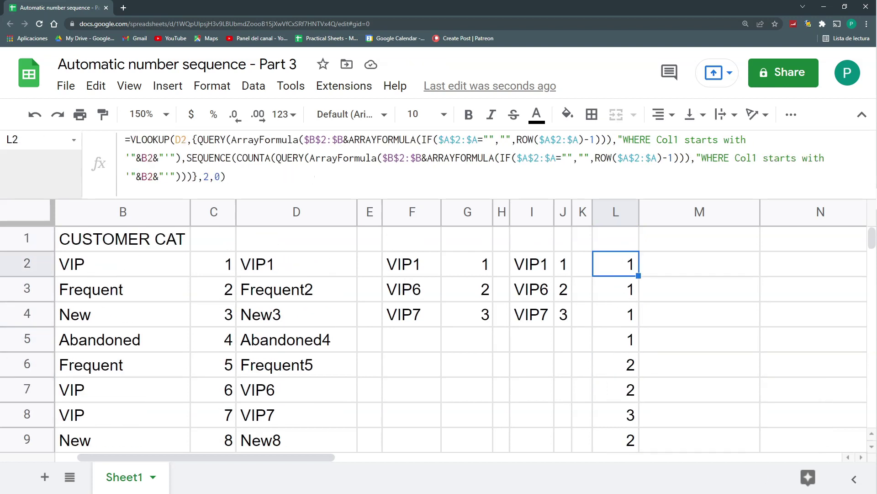
click(131, 140)
text(IFERROR()
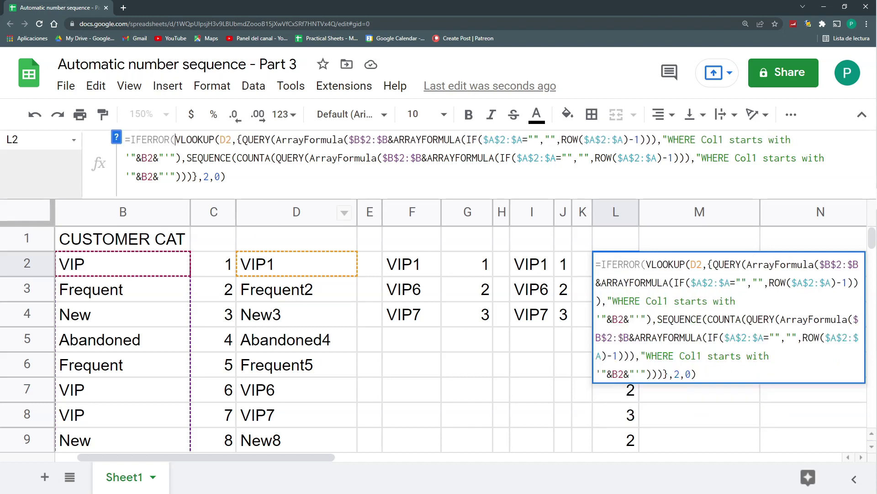
click(225, 176)
text(;"")
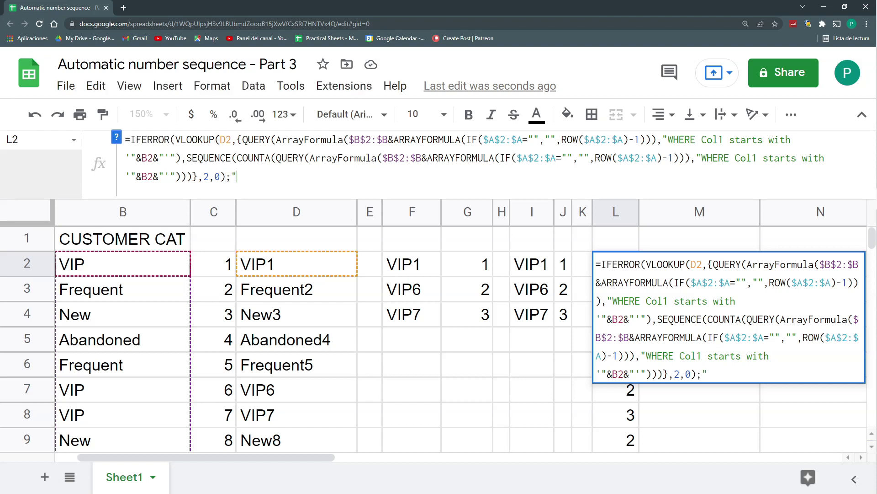
text())
key(Return)
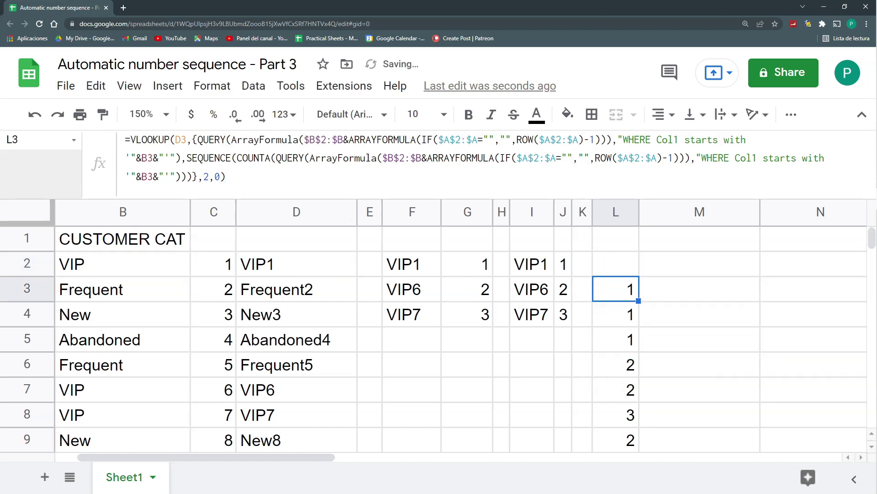
Copy the IFERROR formula from L2 down through L15 and check the cell beside the first empty row
key(Up)
scroll(640, 385, down, 3)
shift+click(638, 392)
key(ctrl+v)
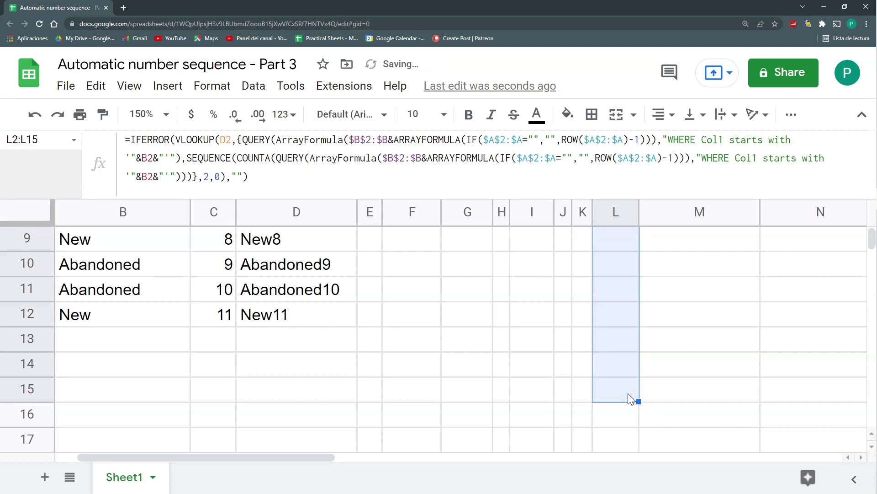
click(599, 349)
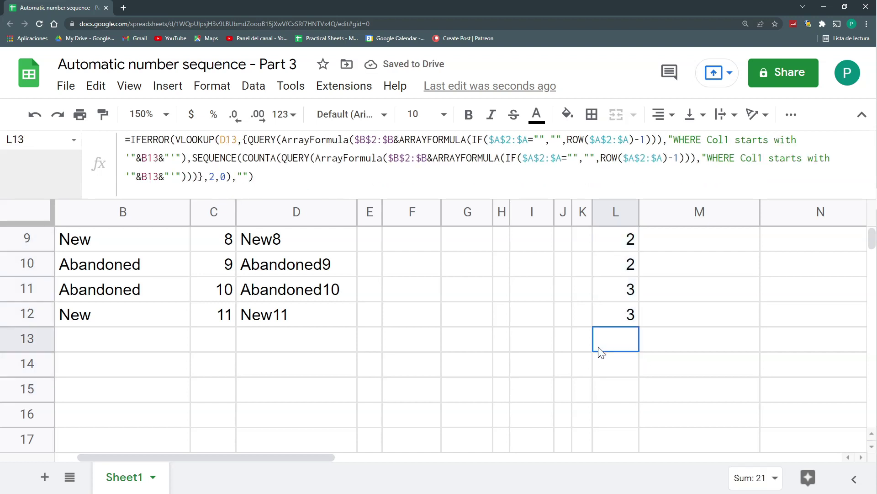
scroll(613, 320, up, 4)
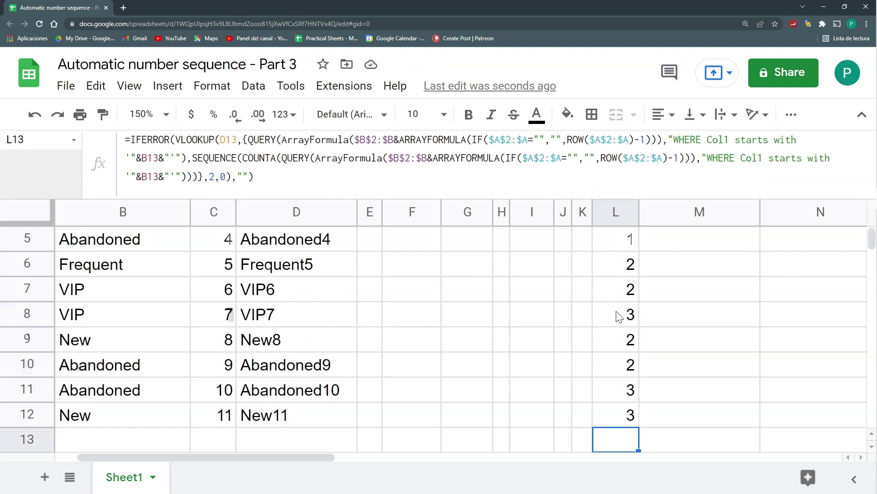
Reduce the formula bar's height to fit L2's formula and review column L against the names and customer categories
click(625, 269)
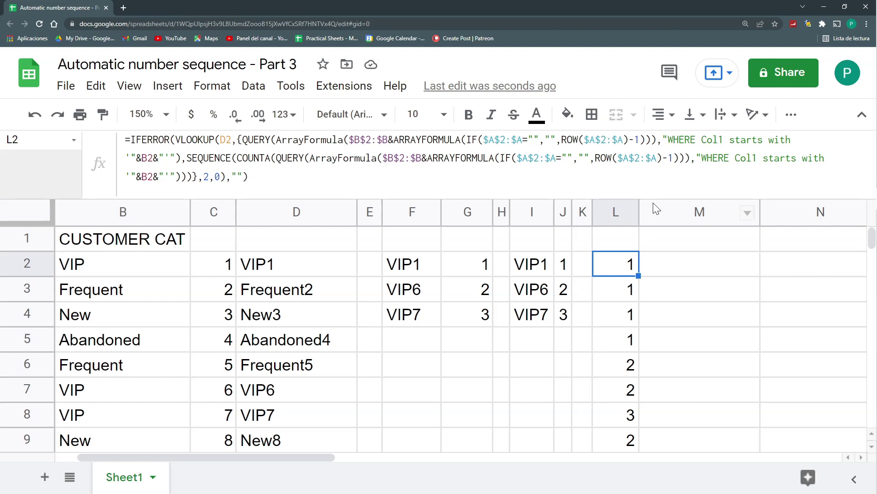
drag(651, 198, 651, 187)
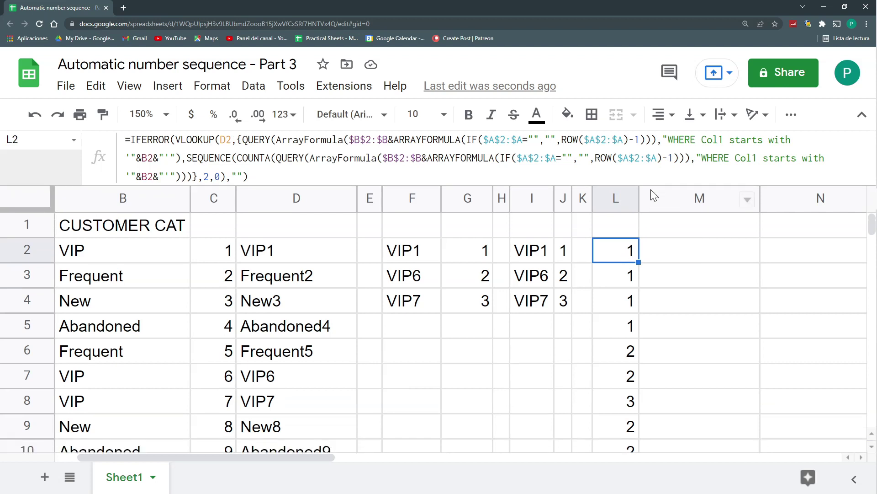
click(629, 280)
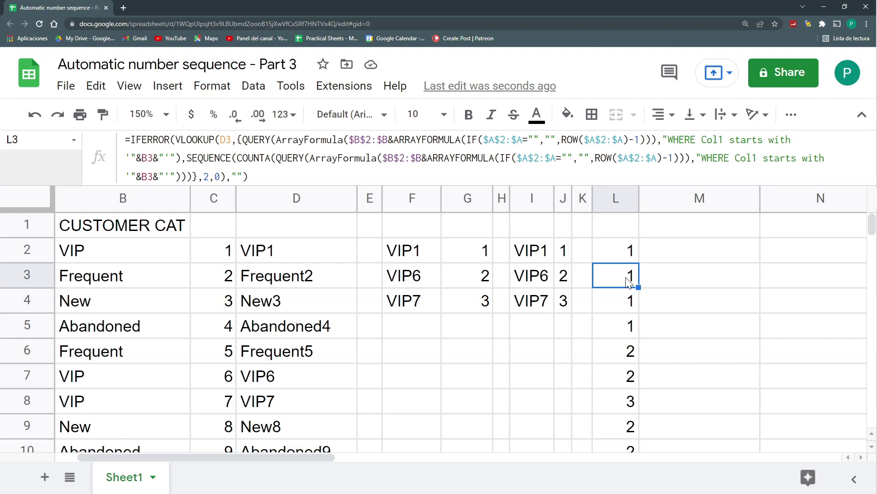
drag(629, 250, 629, 426)
click(616, 334)
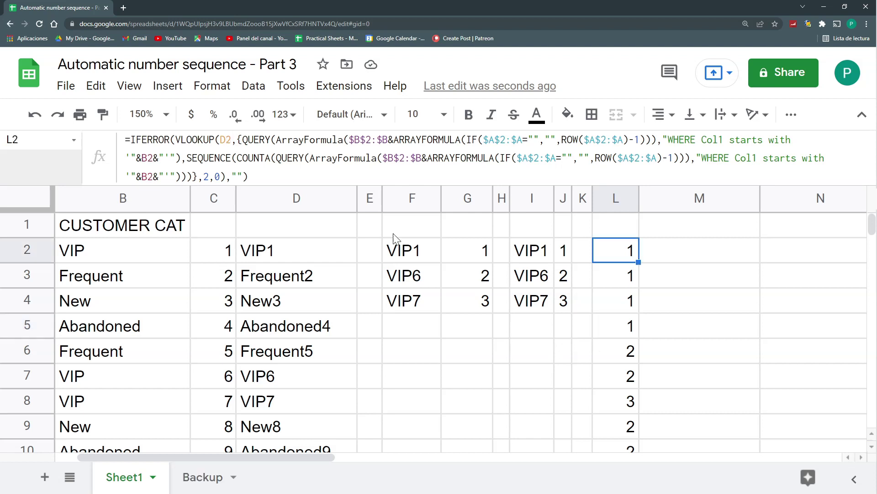
scroll(688, 248, left, 2)
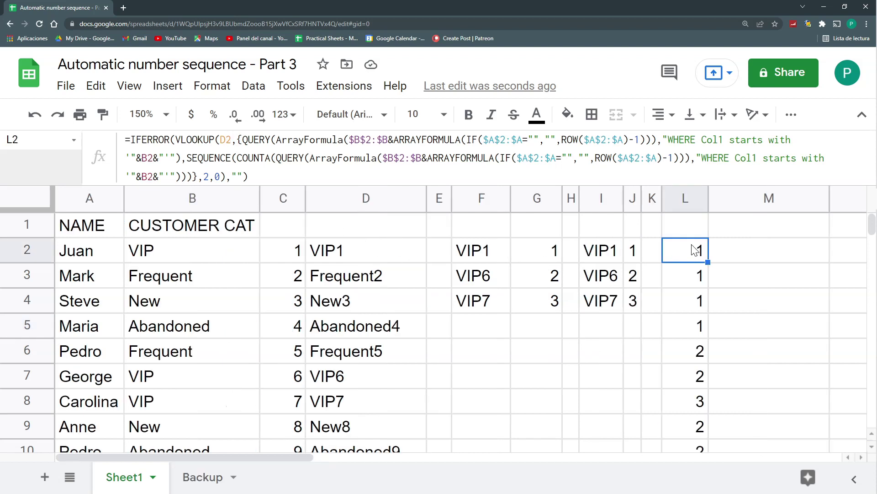
Copy D2's ArrayFormula expression, without its leading equals sign
key(Return)
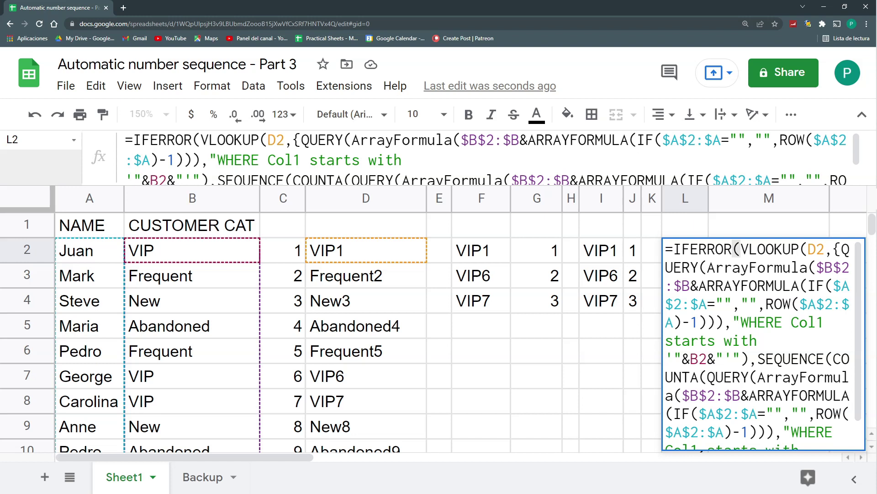
key(Escape)
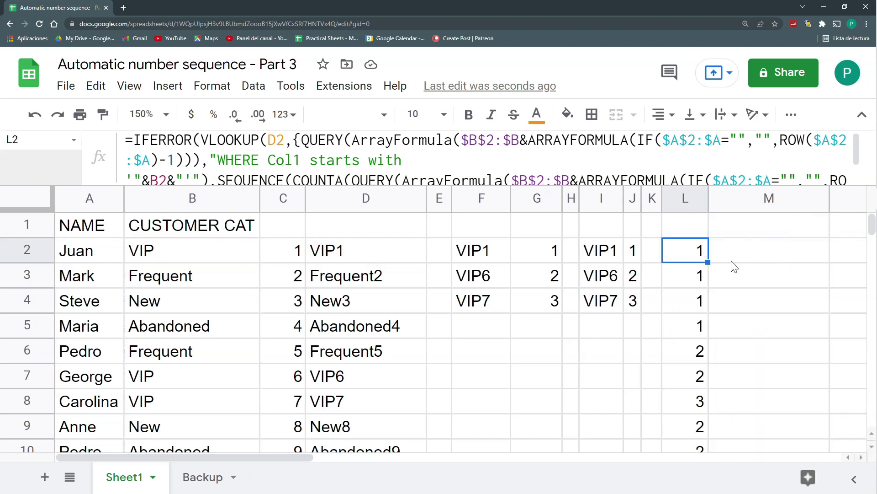
click(351, 249)
drag(460, 139, 131, 139)
key(ctrl+c)
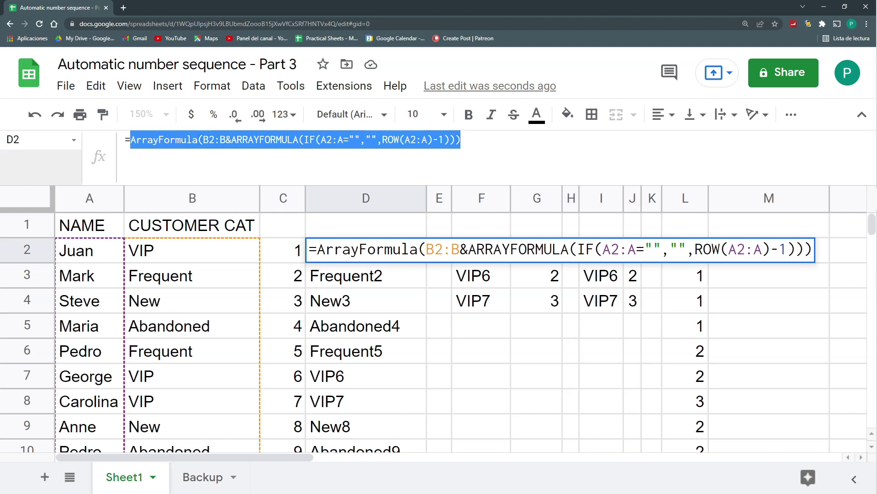
key(Escape)
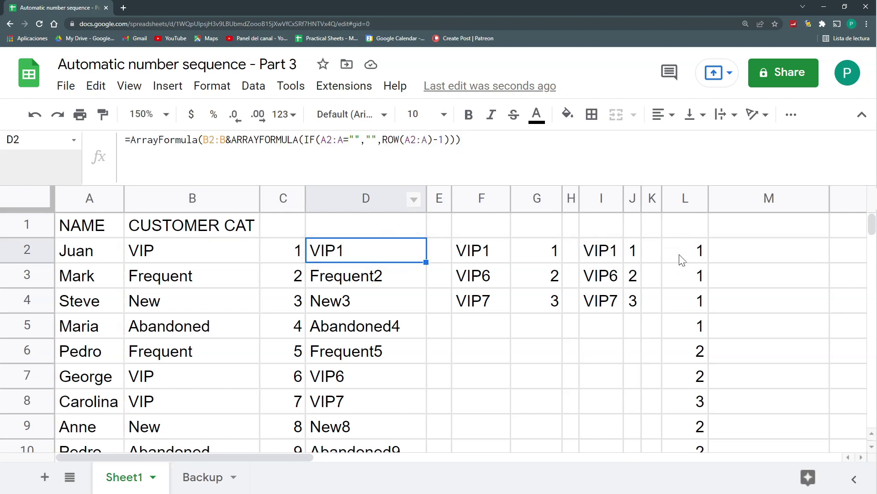
Replace the D2 lookup reference in L2's IFERROR formula with the copied ArrayFormula expression, and fill it down column L
click(682, 259)
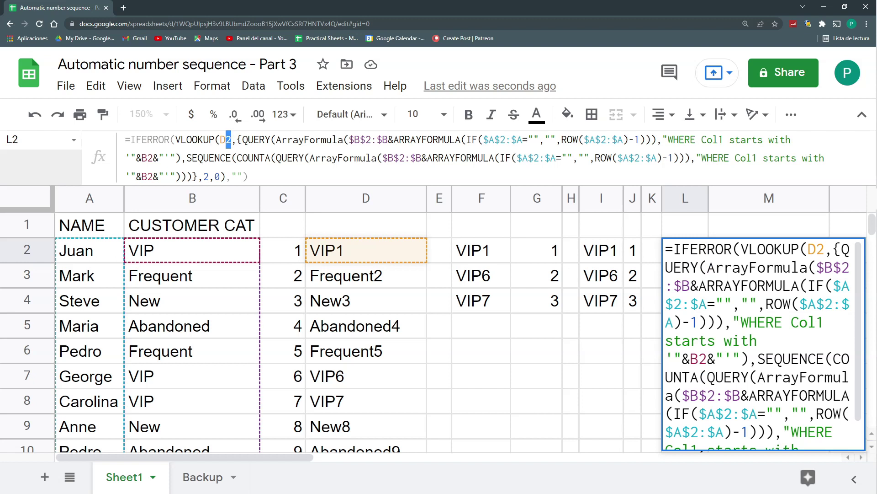
double_click(226, 139)
key(ctrl+v)
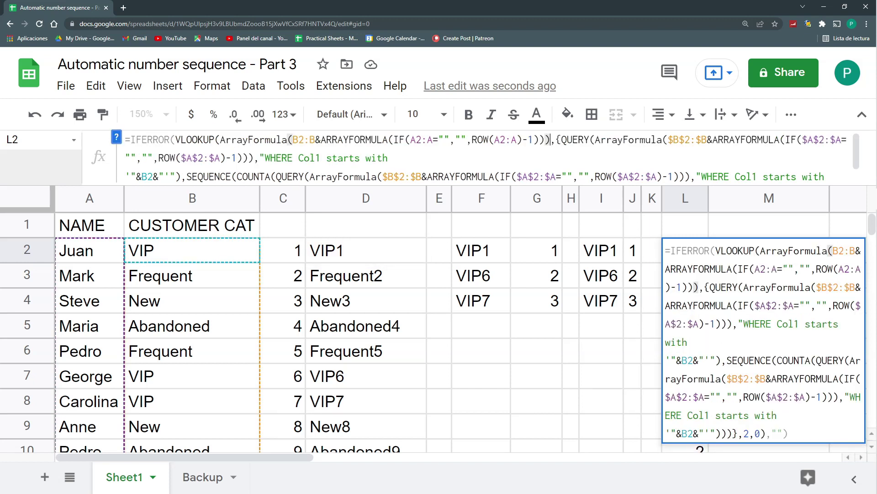
key(Return)
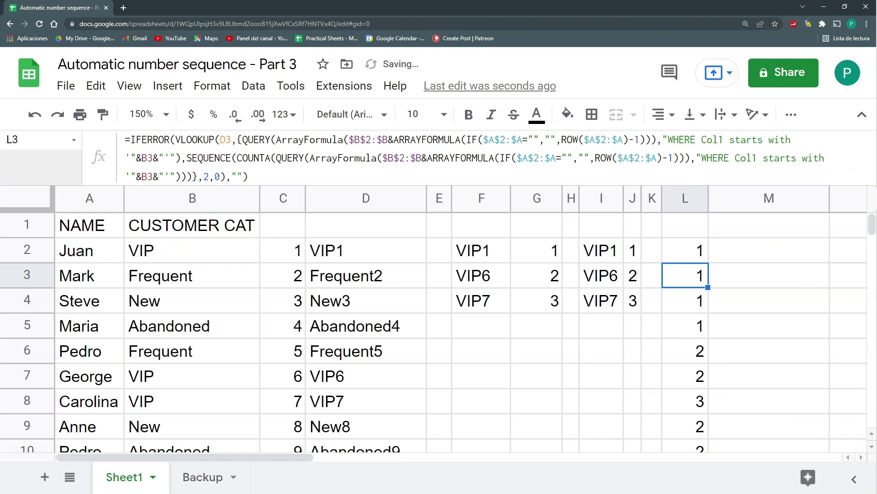
scroll(553, 254, down, 3)
scroll(555, 256, up, 3)
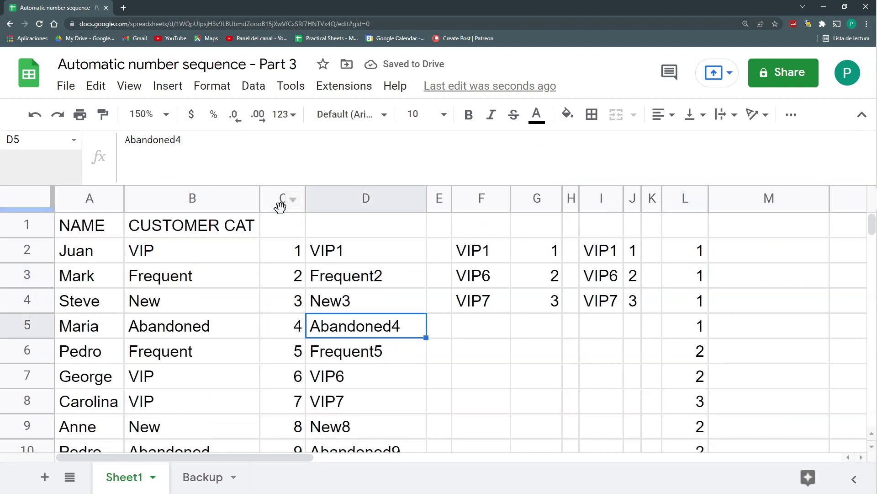
Delete helper columns C through J and the leftover empty column beside CUSTOMER CAT, and select the sequence cells C2:C12
click(353, 327)
drag(279, 201, 630, 204)
key(ctrl+alt+minus)
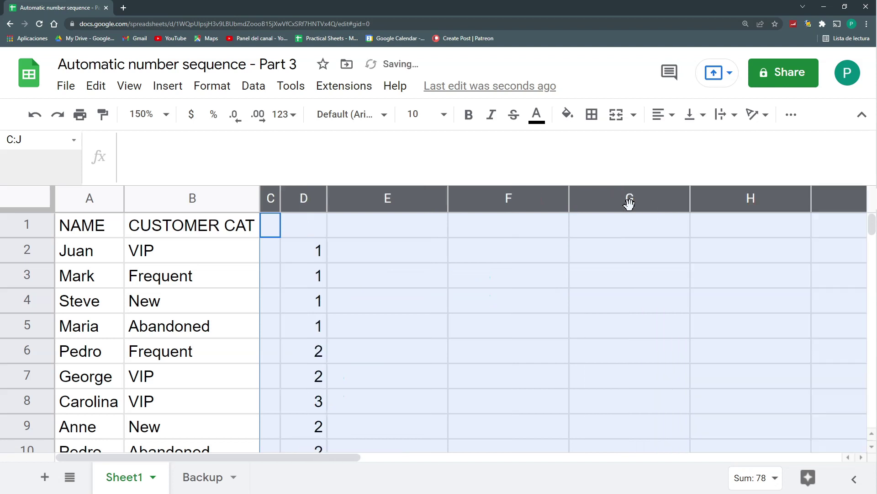
click(283, 274)
click(271, 199)
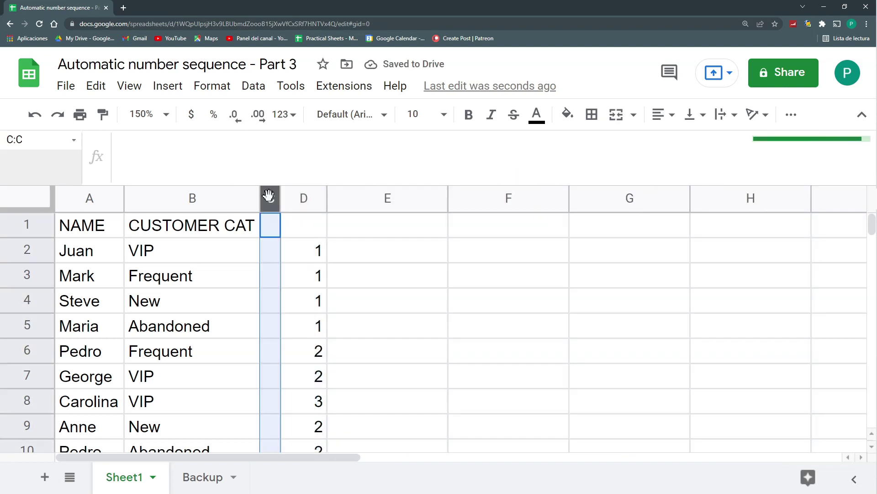
key(ctrl+z)
key(ctrl+z)
drag(308, 262, 304, 392)
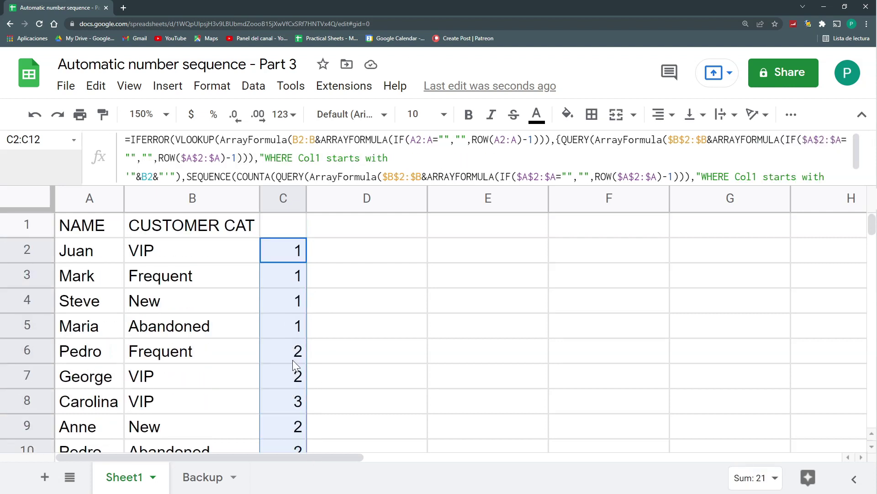
Enter the heading CODE in C1 and fit column C's width to it
click(291, 224)
text(CODE)
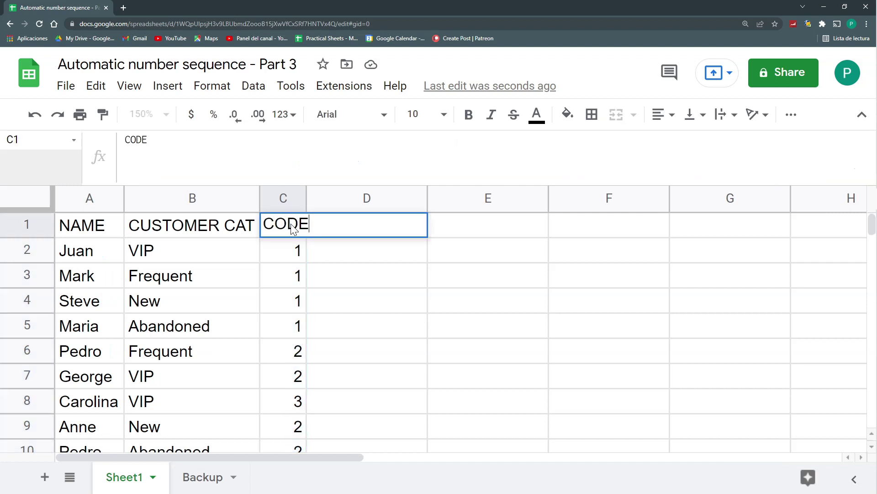
key(Return)
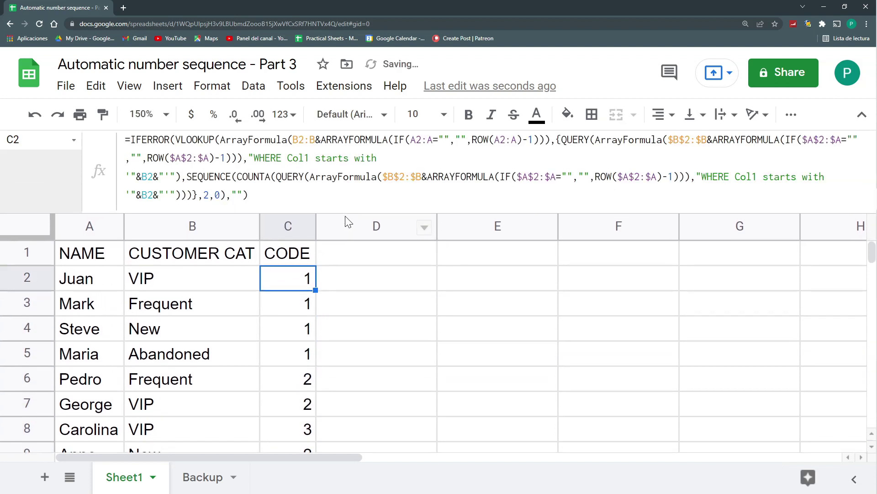
Enlarge the formula bar and review the complete IFERROR formula in C2
click(293, 252)
click(305, 277)
key(ctrl+l)
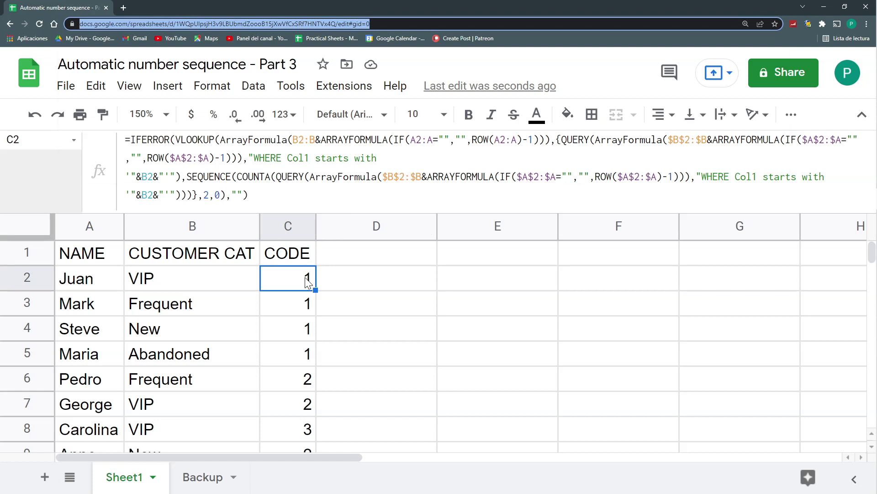
key(ctrl+Up)
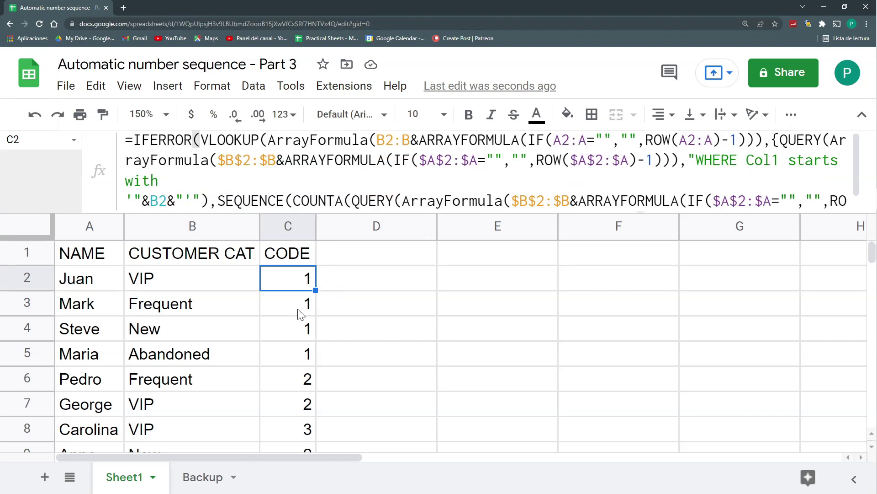
Switch to the Backup sheet and review the category-and-number keys that D2's ArrayFormula builds from column B
click(203, 478)
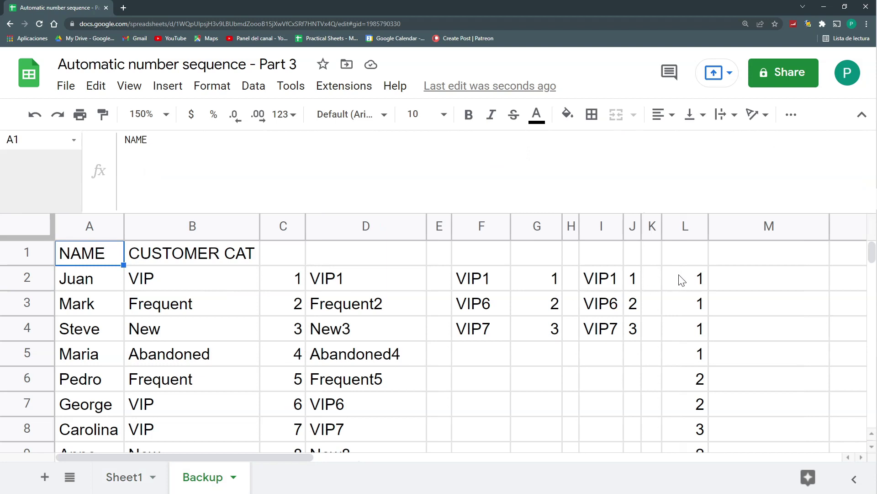
click(349, 286)
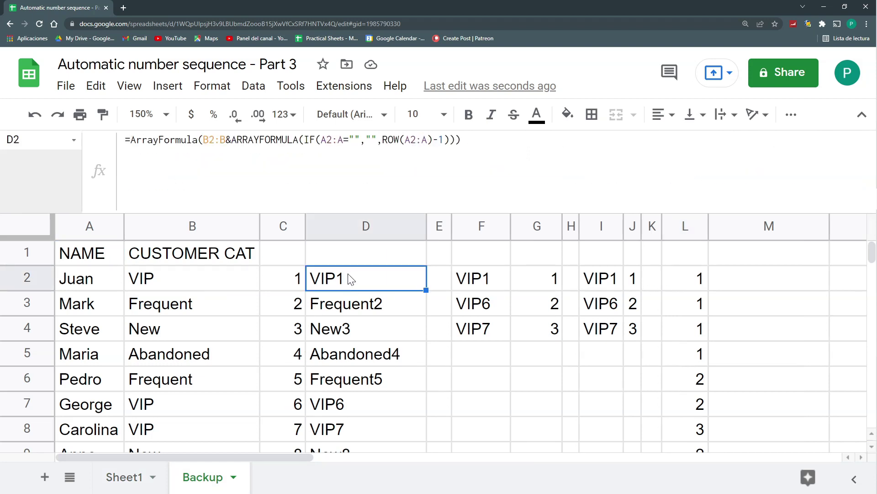
drag(349, 279, 376, 419)
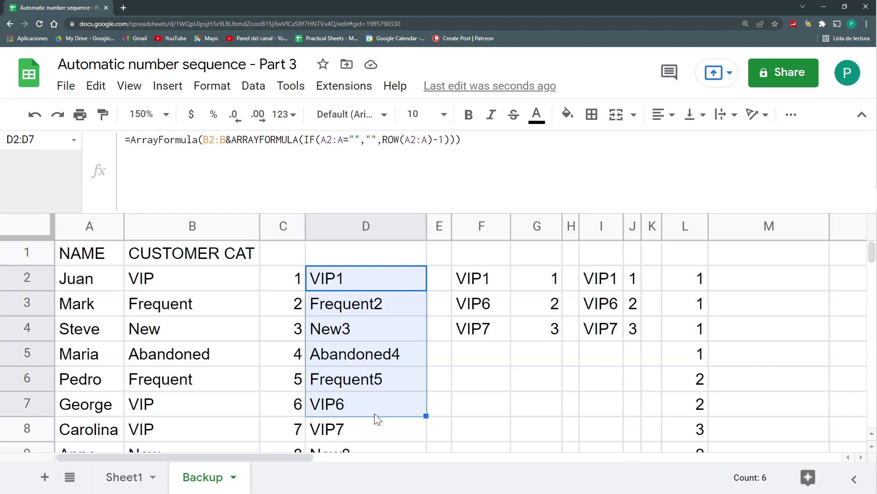
click(249, 287)
click(385, 285)
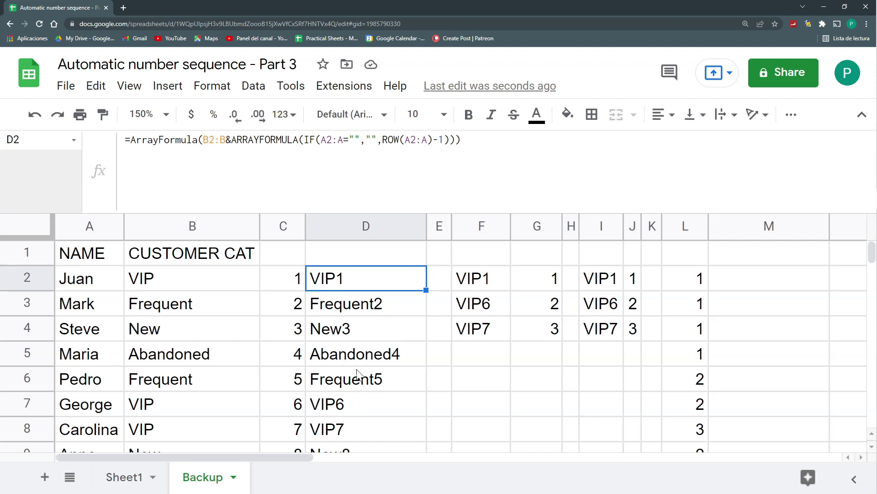
Examine how F2's QUERY filters column D's keys by the category in B2, comparing it with the other customer categories in column B
click(500, 282)
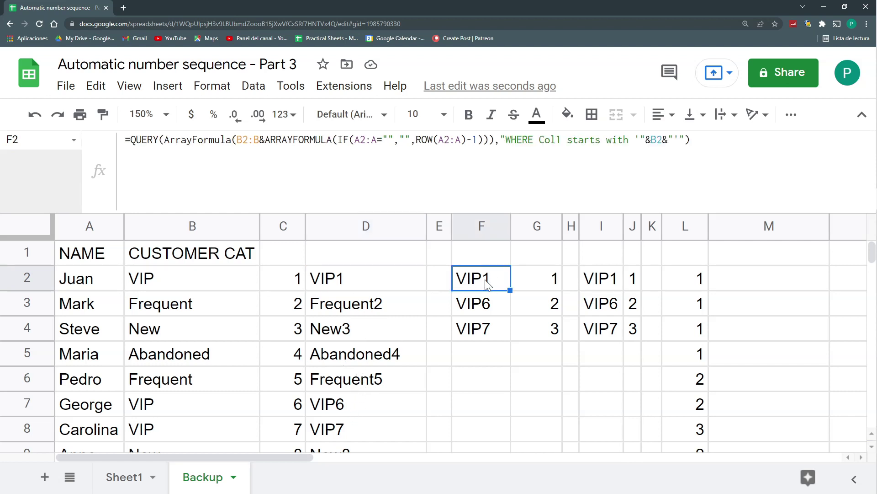
drag(488, 281, 519, 323)
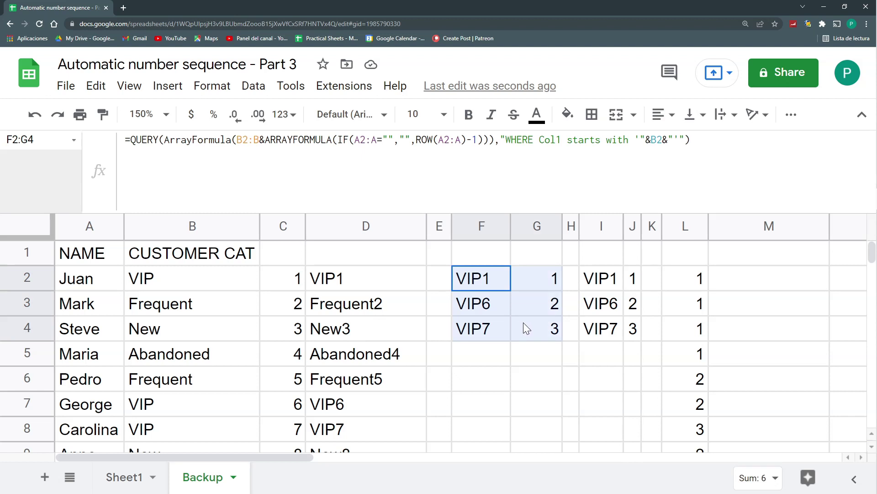
click(396, 284)
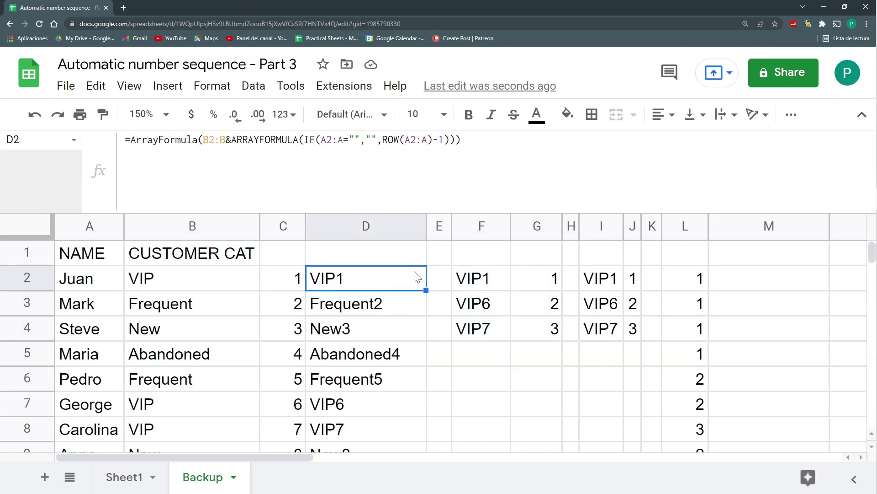
drag(482, 278, 544, 333)
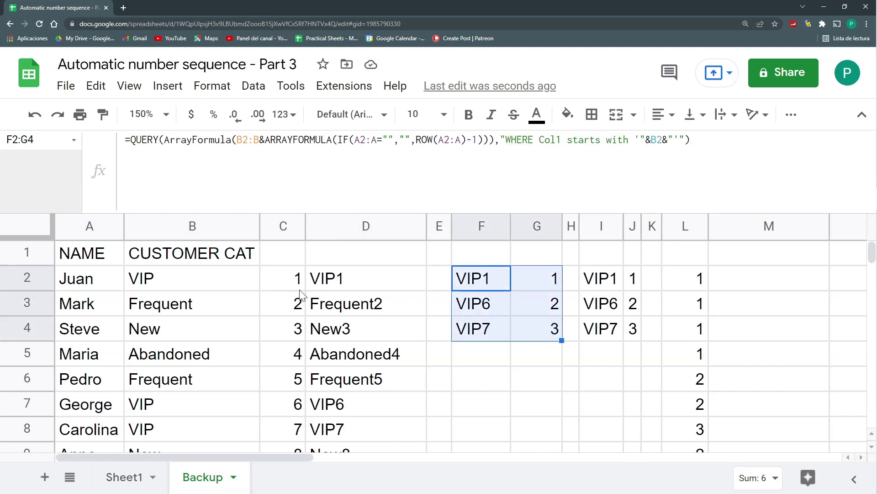
click(212, 287)
click(215, 304)
click(215, 333)
click(230, 289)
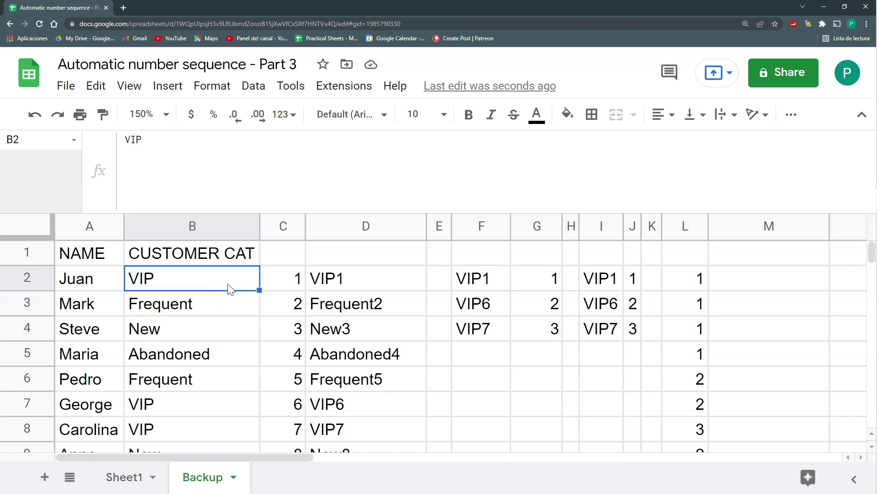
drag(481, 279, 532, 335)
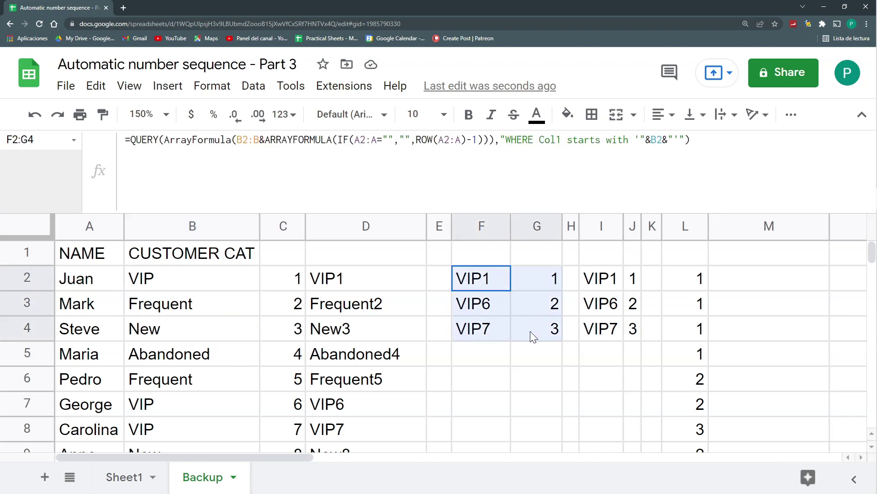
click(225, 313)
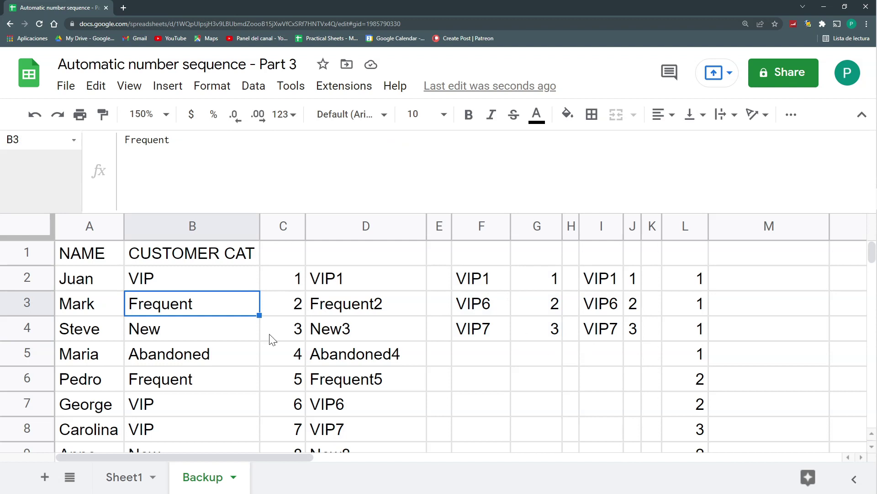
click(162, 333)
click(184, 352)
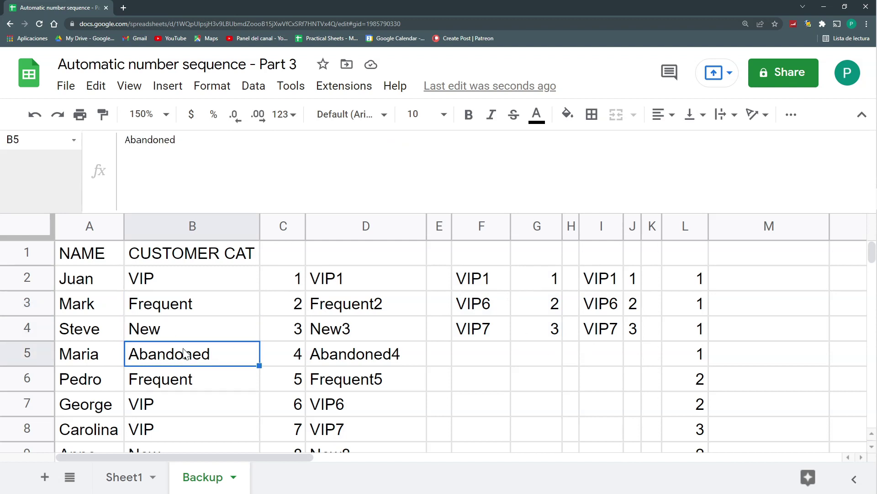
Compare G2's SEQUENCE formula and its numbers with the combined QUERY and SEQUENCE array in I2
click(522, 287)
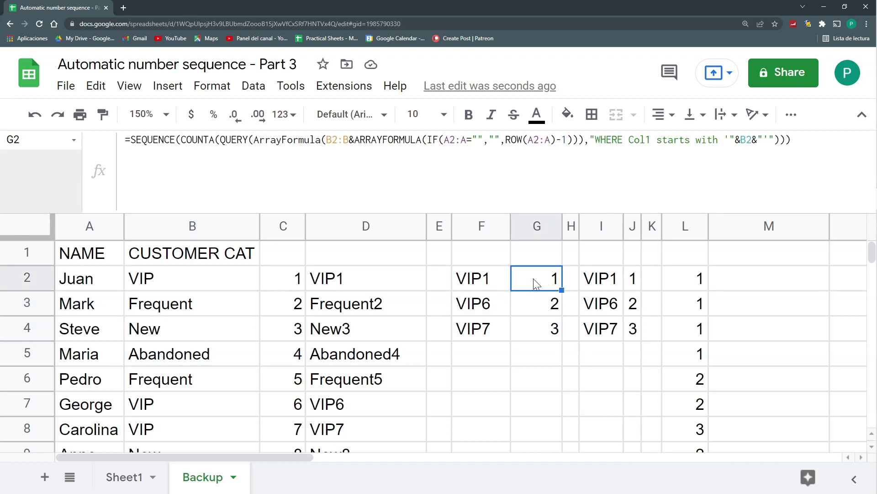
click(615, 281)
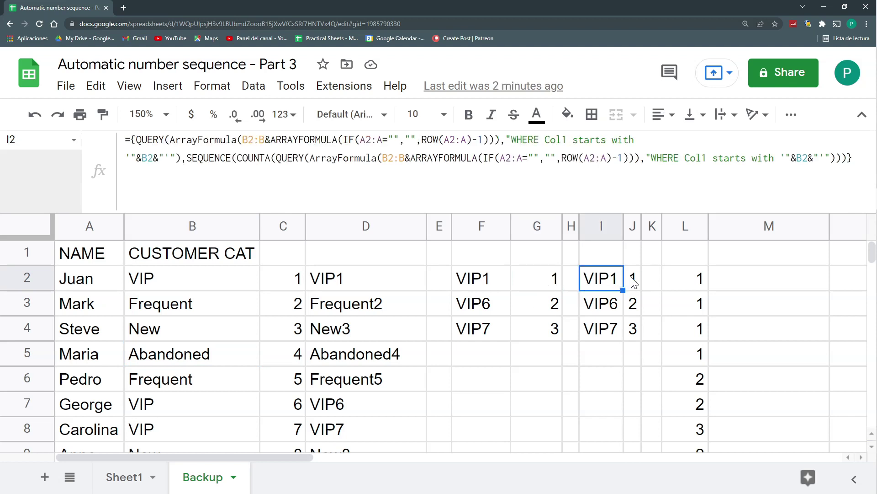
click(633, 279)
drag(554, 293, 551, 336)
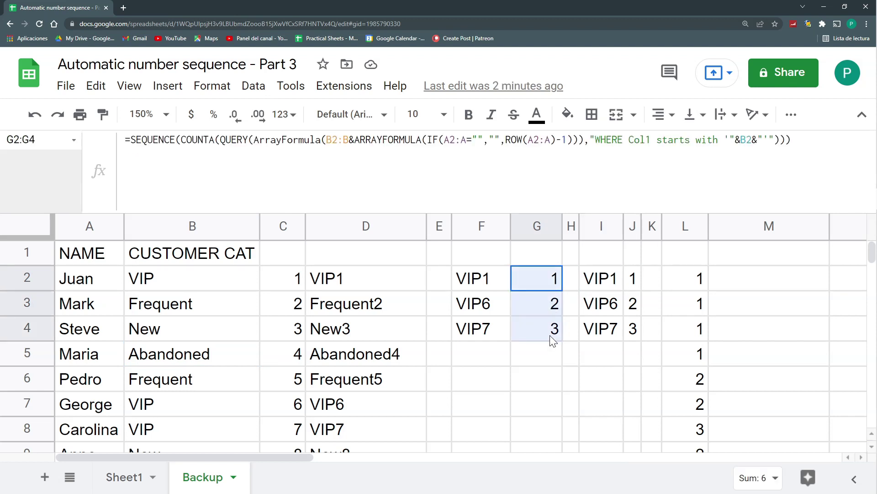
Match each sequence number in G2:G4 with its filtered VIP key in F2:F4, row by row
click(554, 277)
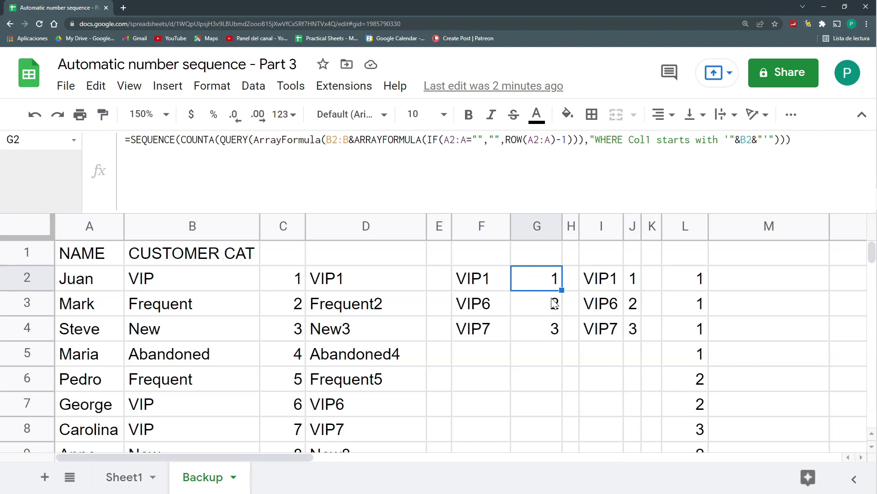
click(554, 304)
click(556, 327)
click(508, 288)
click(493, 307)
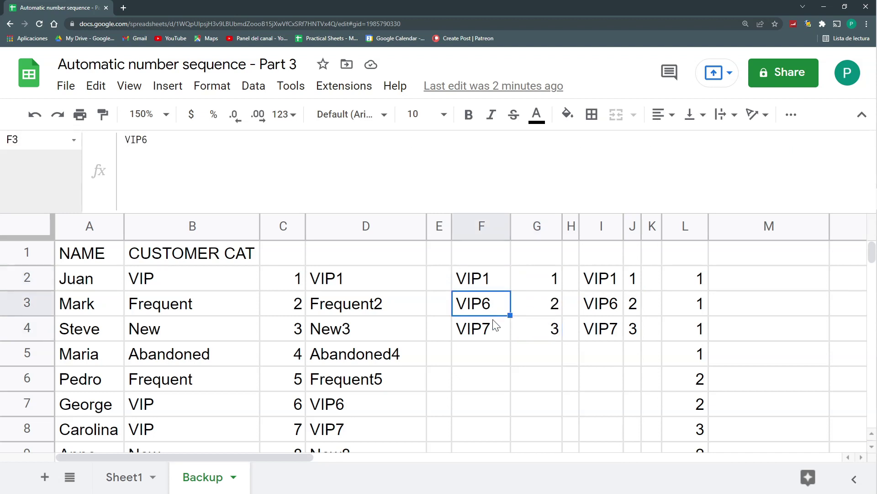
click(497, 329)
click(491, 286)
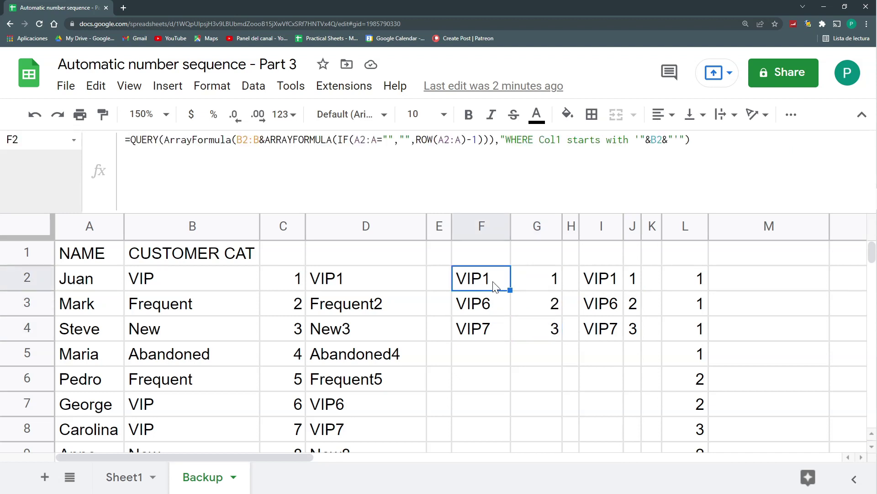
click(535, 281)
click(504, 309)
click(533, 306)
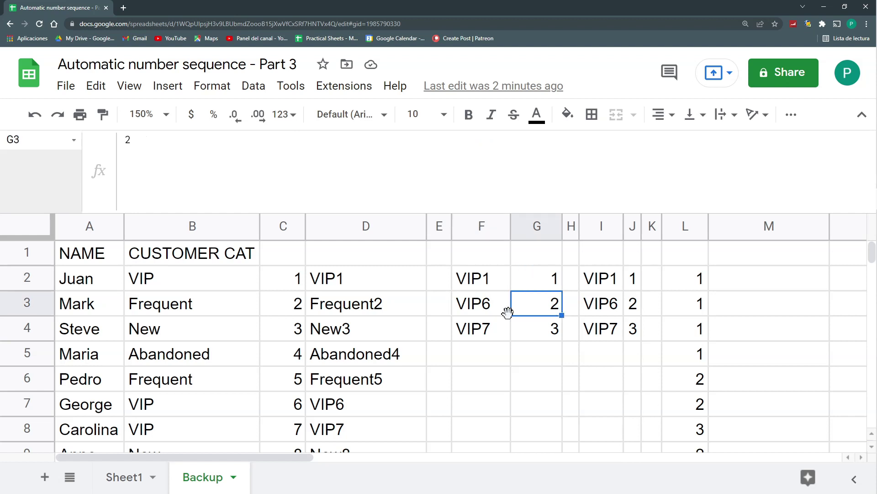
click(499, 328)
click(538, 330)
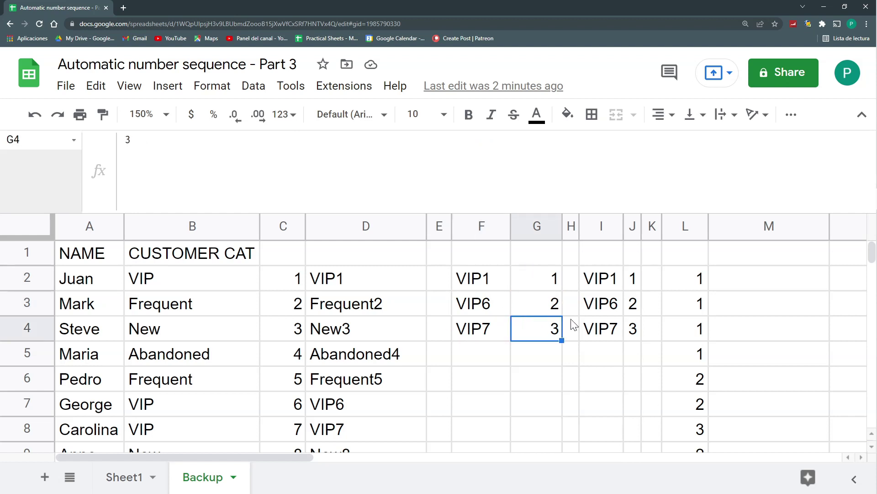
Compare the combined lookup array in I2:J4 with the category-and-number search keys in D2:D5
drag(600, 278, 633, 330)
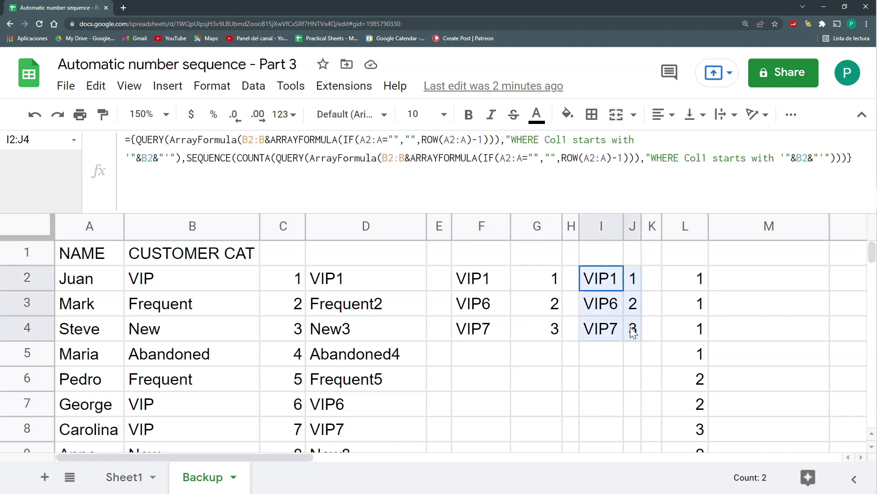
drag(340, 283, 348, 330)
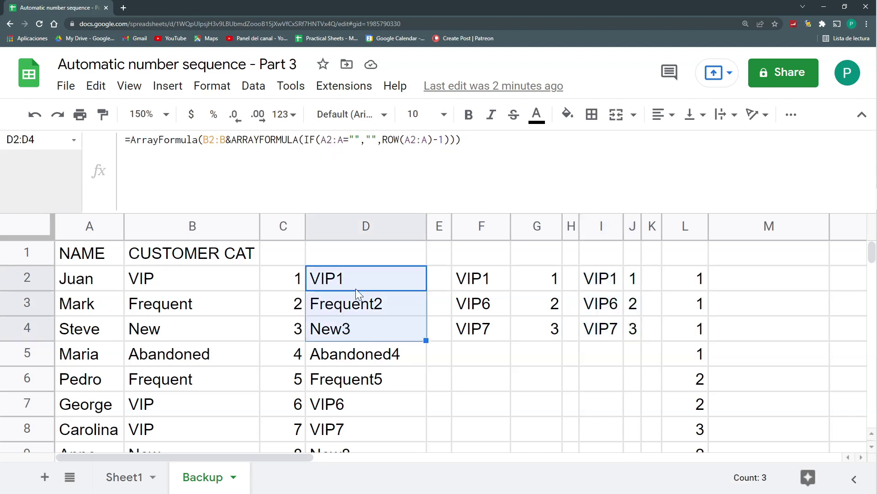
click(356, 288)
click(345, 302)
click(366, 336)
click(366, 357)
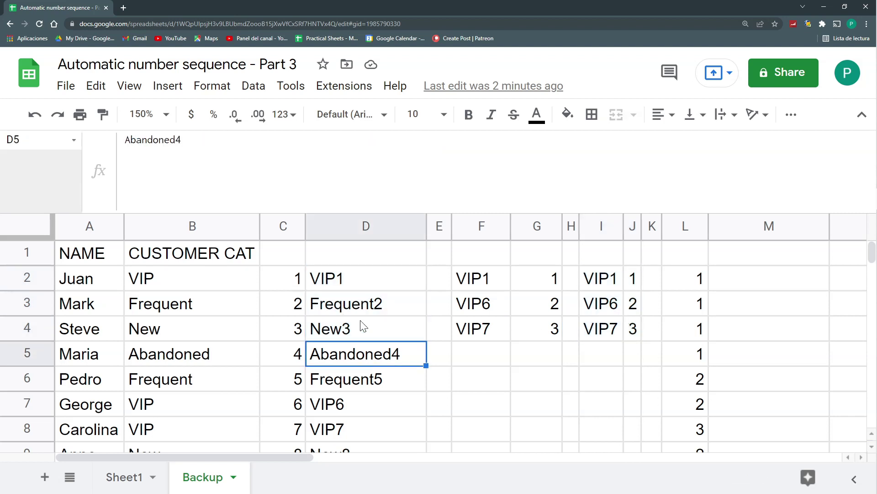
Review the lookup array I2:J4 and go through the sequence numbers in its second column, J2:J4
drag(615, 280, 630, 333)
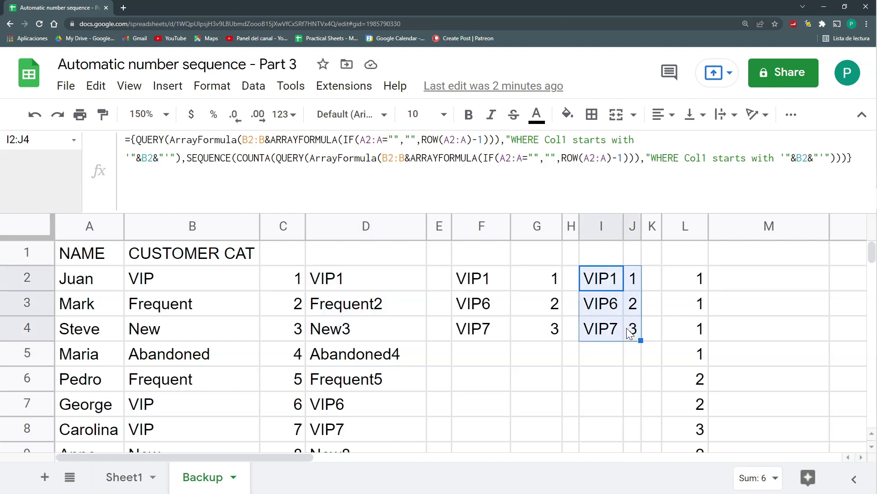
click(634, 279)
click(634, 303)
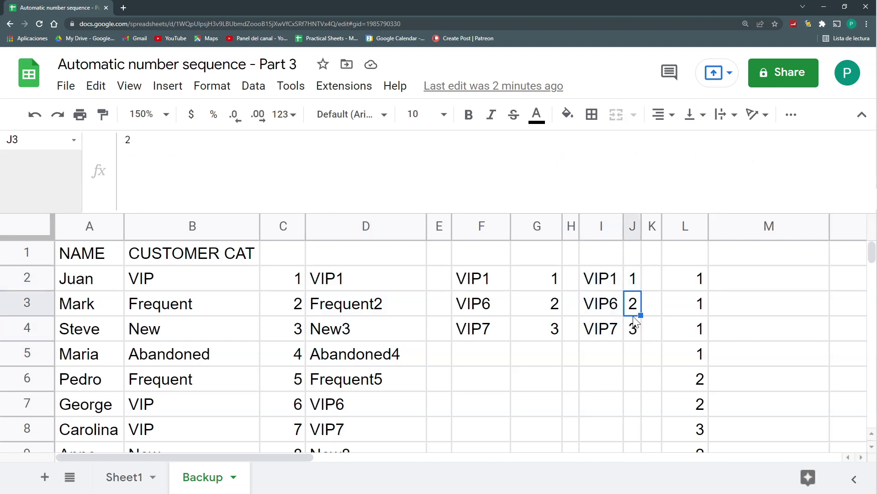
click(634, 328)
click(636, 280)
click(638, 312)
click(634, 326)
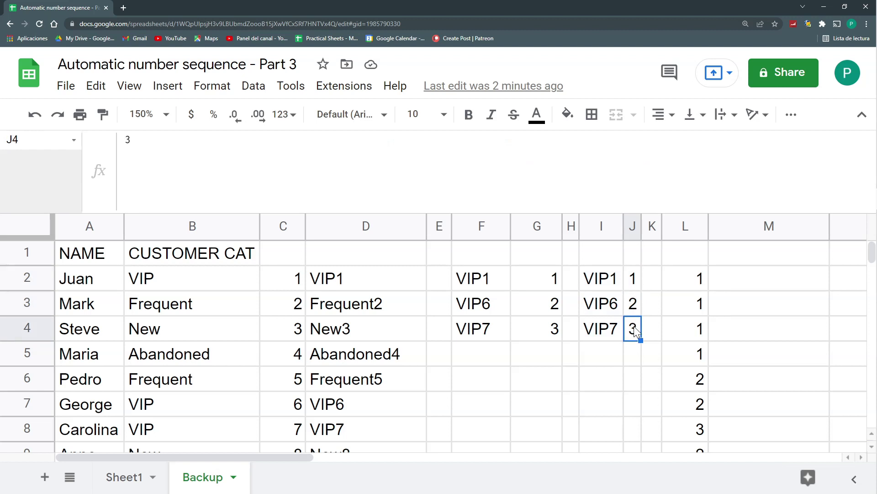
Examine I2's array formula and how each VIP key in column I pairs with its number in column J
drag(637, 281, 613, 326)
click(611, 281)
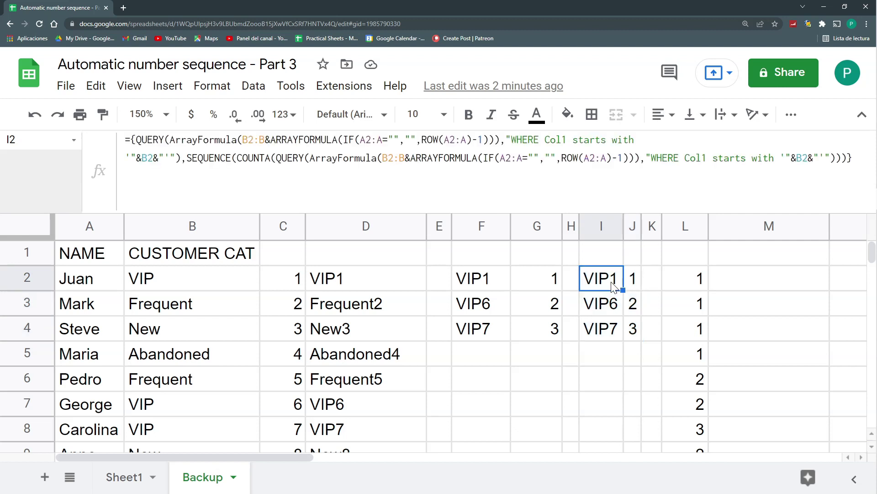
shift+click(633, 329)
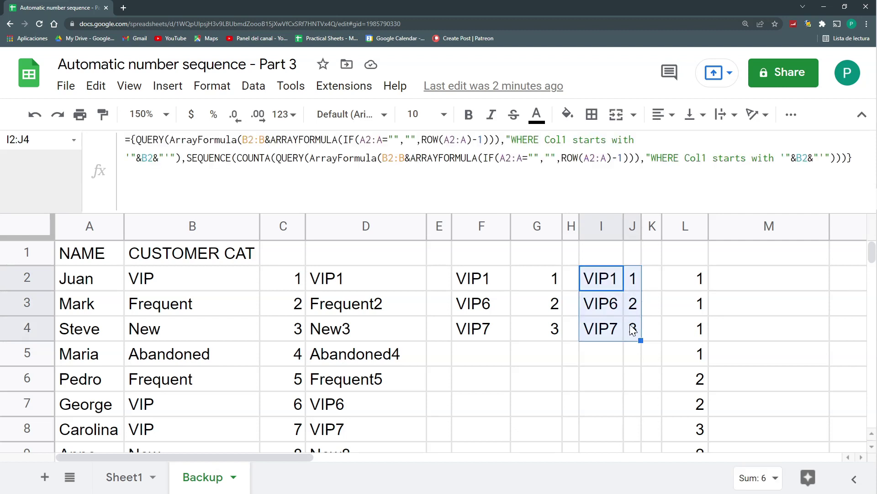
click(600, 303)
shift+click(632, 303)
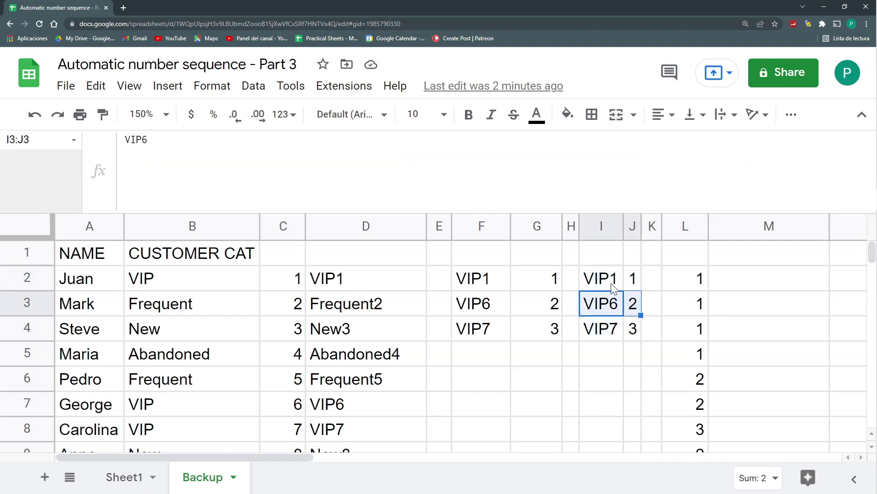
click(610, 283)
Locate the Frequent keys in D3 and D6, and compare them with the lookup array and the numbers in L2:L6
click(374, 308)
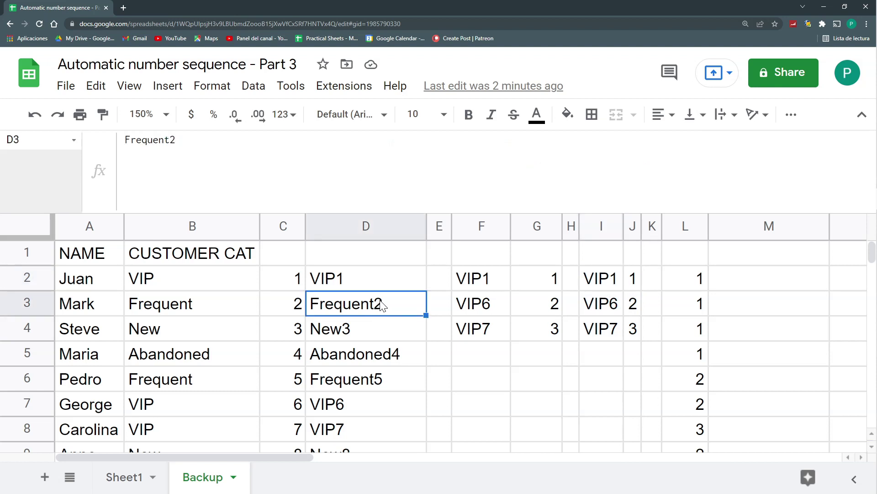
scroll(380, 315, down, 1)
ctrl+click(383, 323)
scroll(384, 330, down, 3)
scroll(386, 338, up, 4)
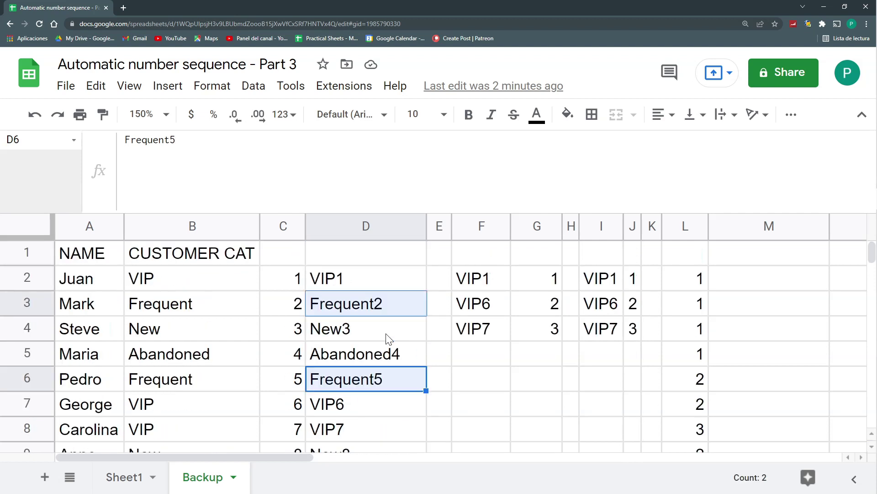
click(612, 313)
drag(697, 281, 691, 383)
scroll(665, 382, up, 3)
Switch to Sheet1 and size the formula bar so that C2's whole formula is readable
click(122, 477)
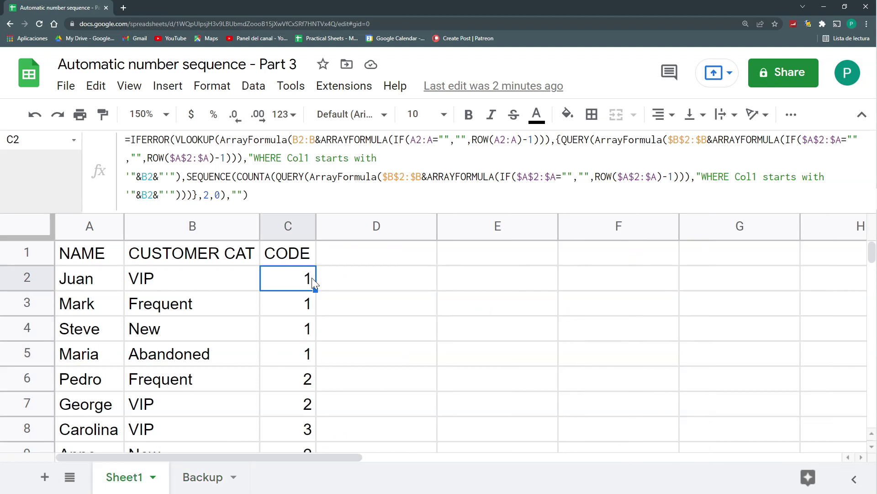
drag(352, 211, 352, 161)
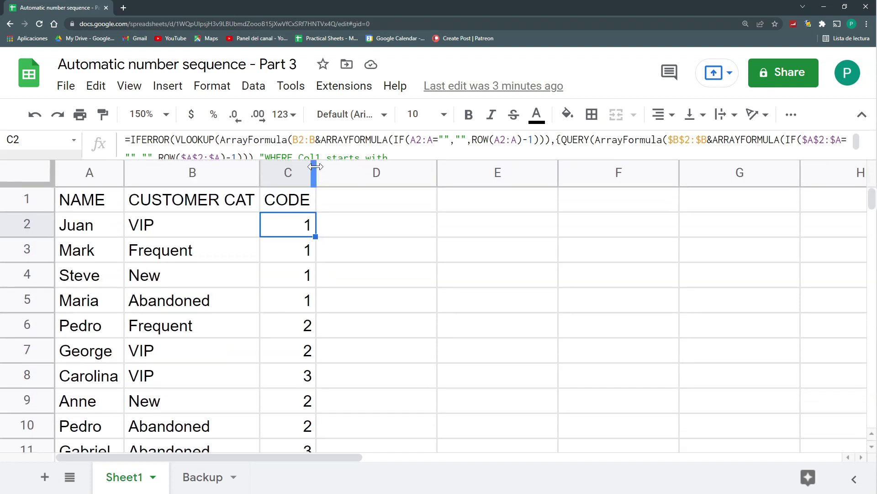
drag(333, 161, 332, 221)
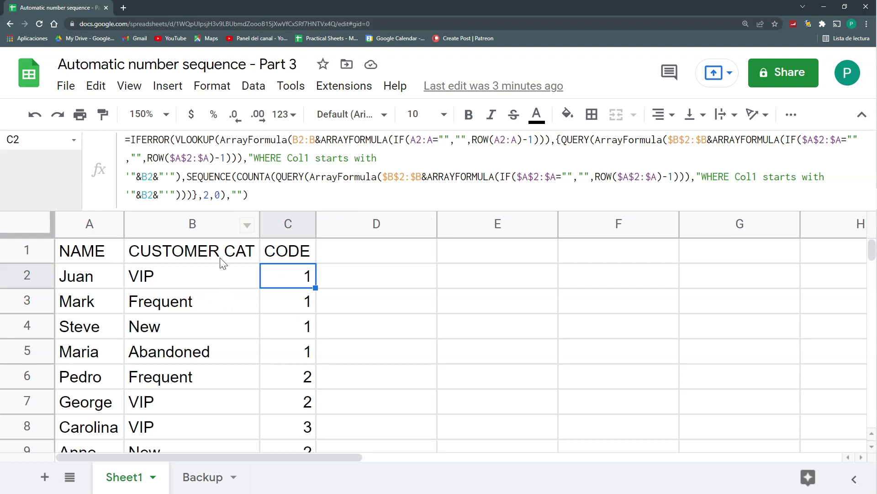
Compare the CODE formulas in C3, C5 and C2, highlight C2's entire formula, and leave it unedited
click(297, 311)
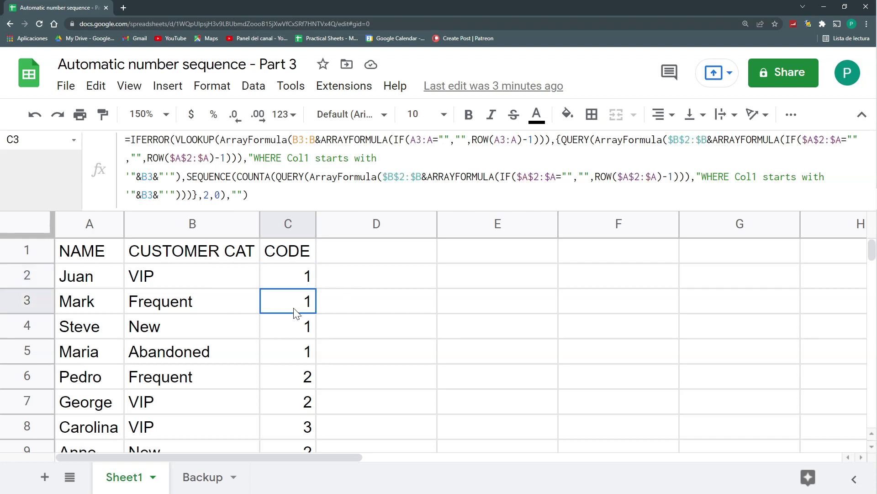
click(295, 351)
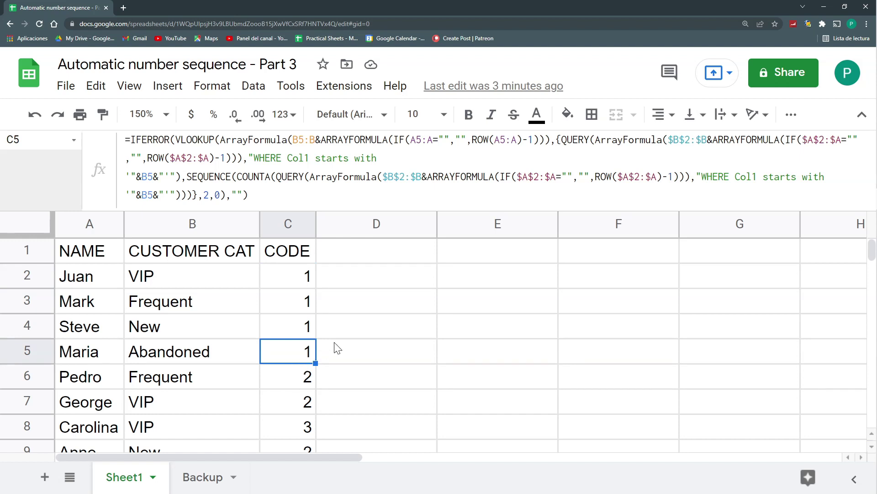
click(304, 280)
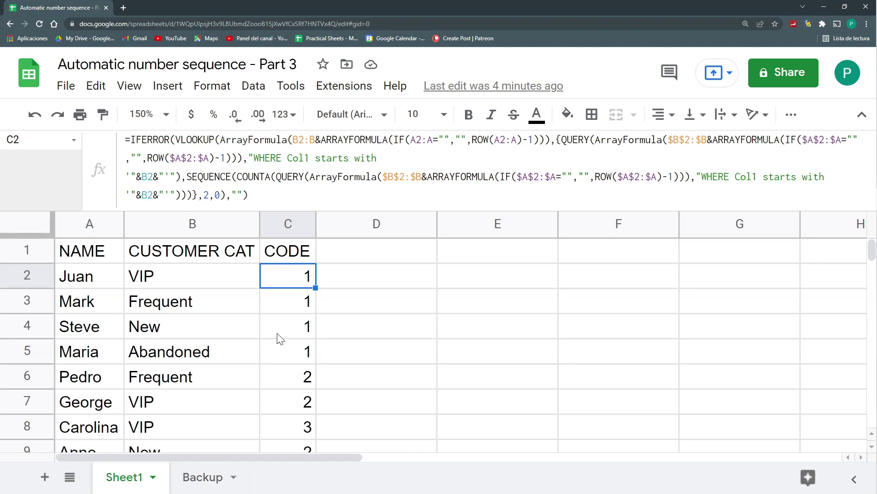
drag(248, 195, 115, 143)
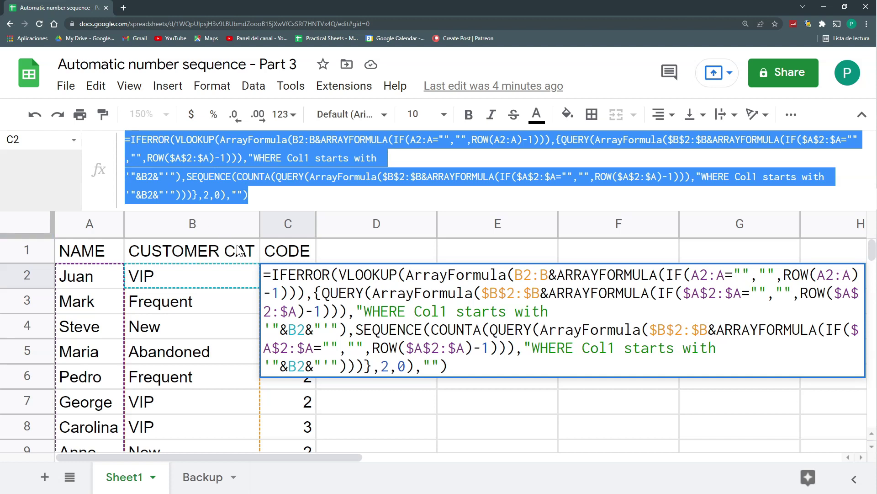
key(Escape)
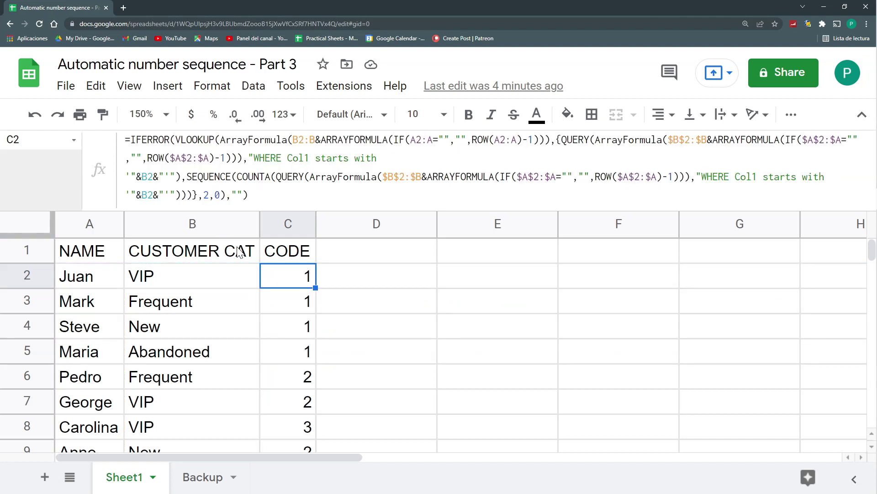